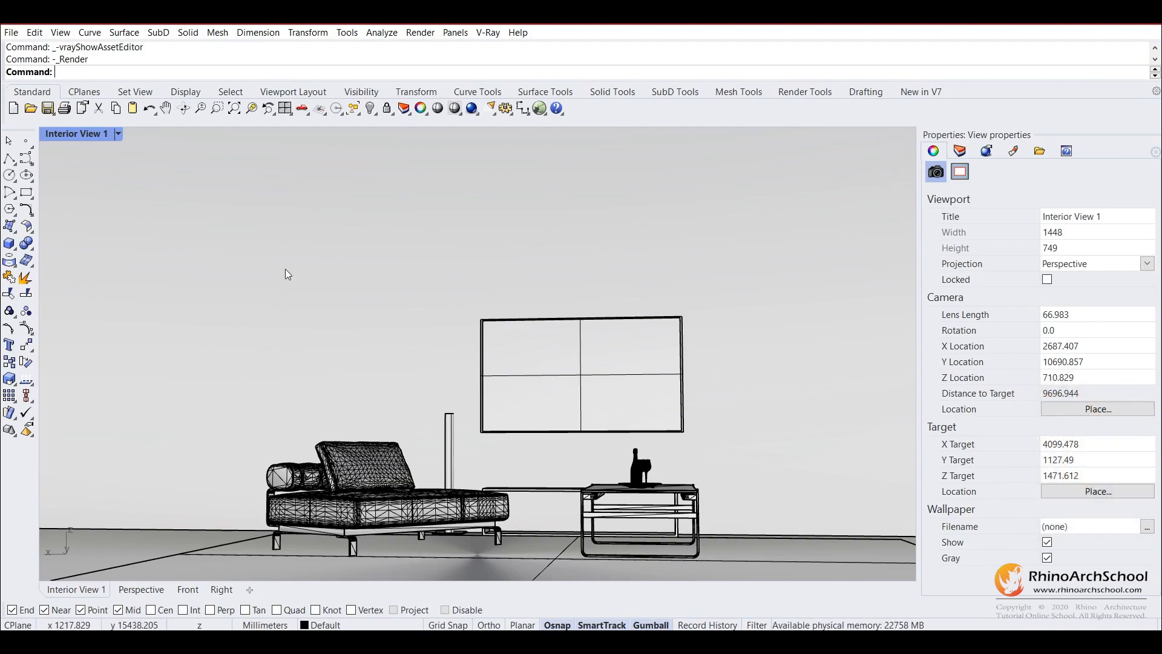
Restore the multi-viewport layout and turn on the safe frame in V-Ray's render output, keeping the 4:5 - Portrait aspect ratio.
{"action": "double_click", "coordinate": [91, 136]}
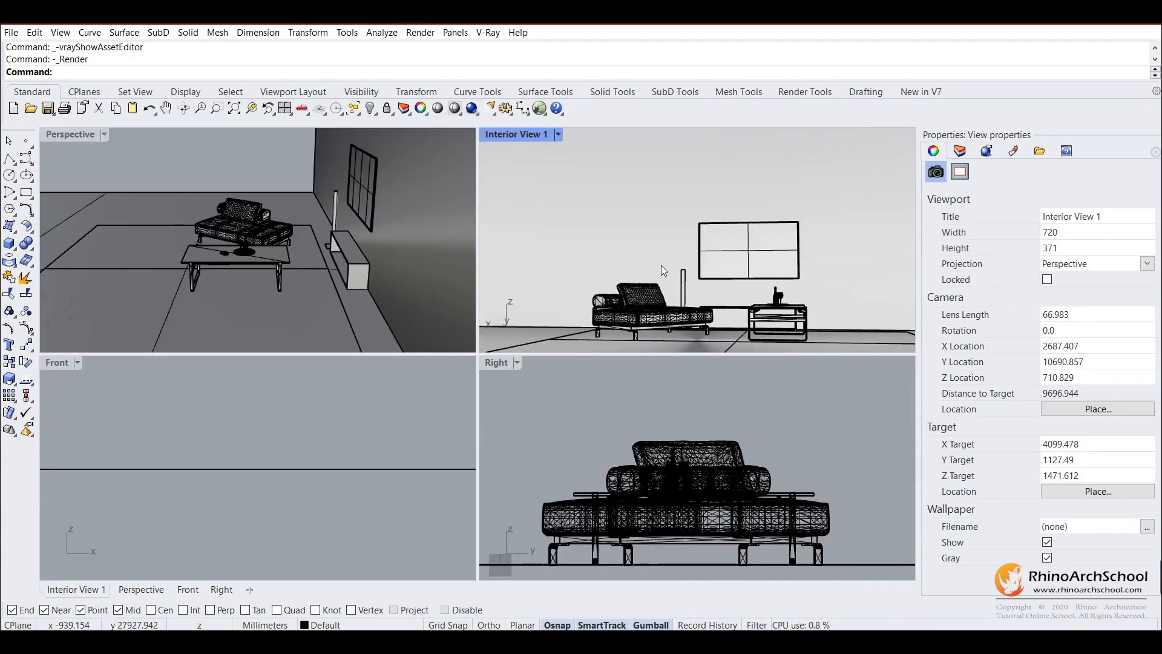
{"action": "left_click", "coordinate": [486, 32]}
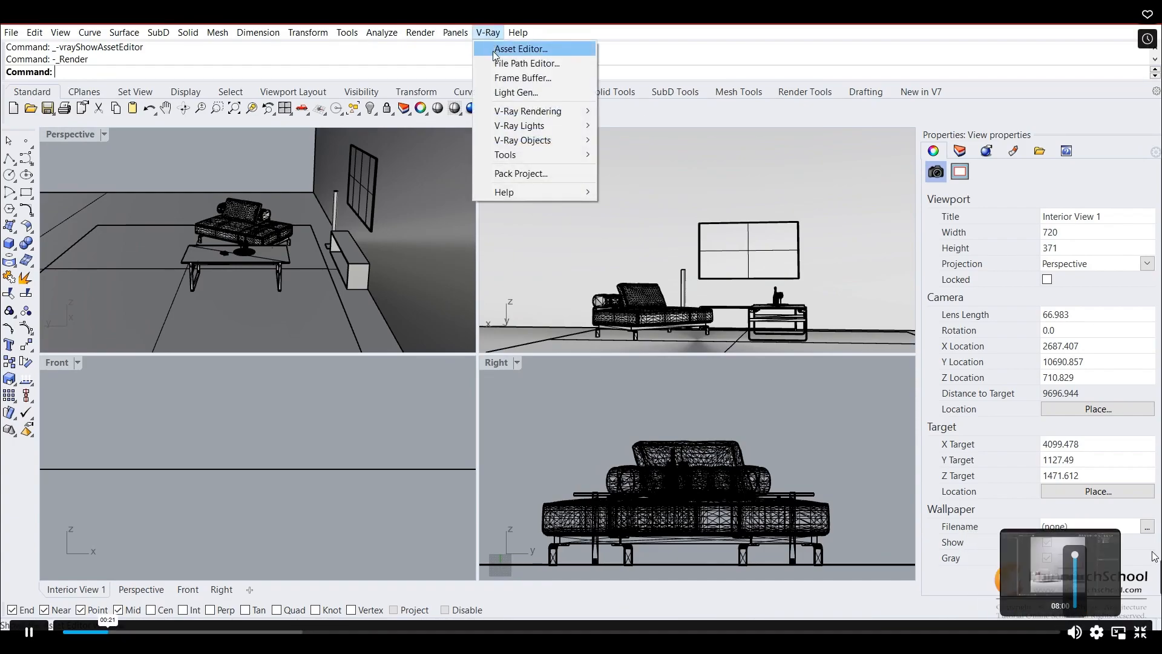
{"action": "left_click", "coordinate": [521, 49]}
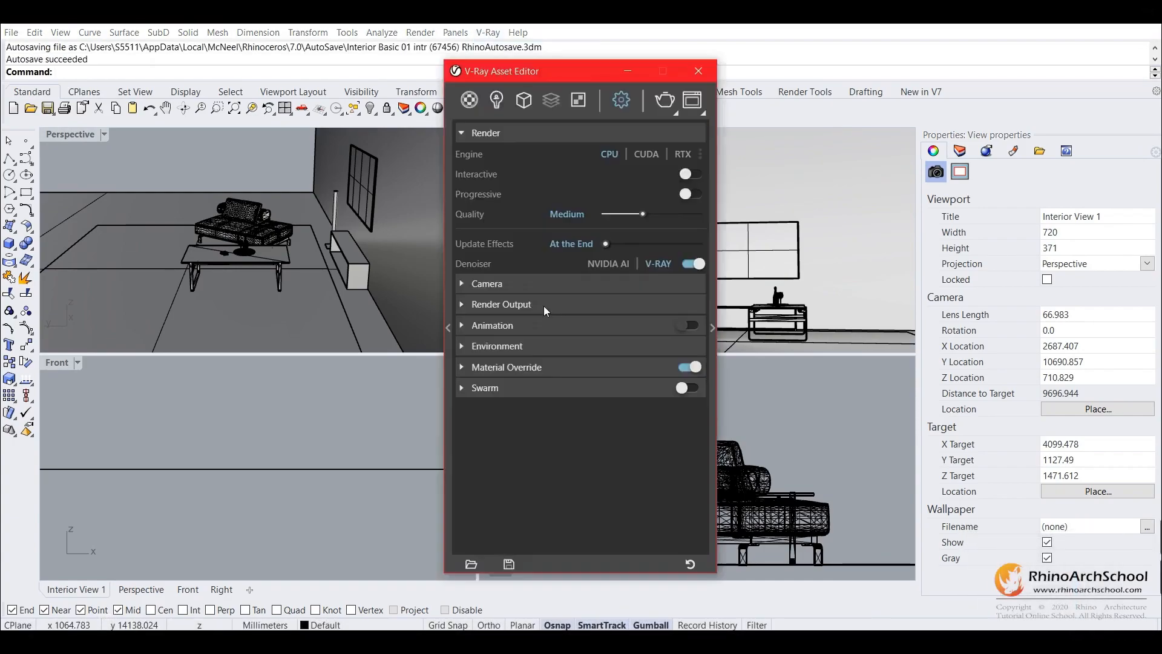
{"action": "left_click", "coordinate": [461, 305]}
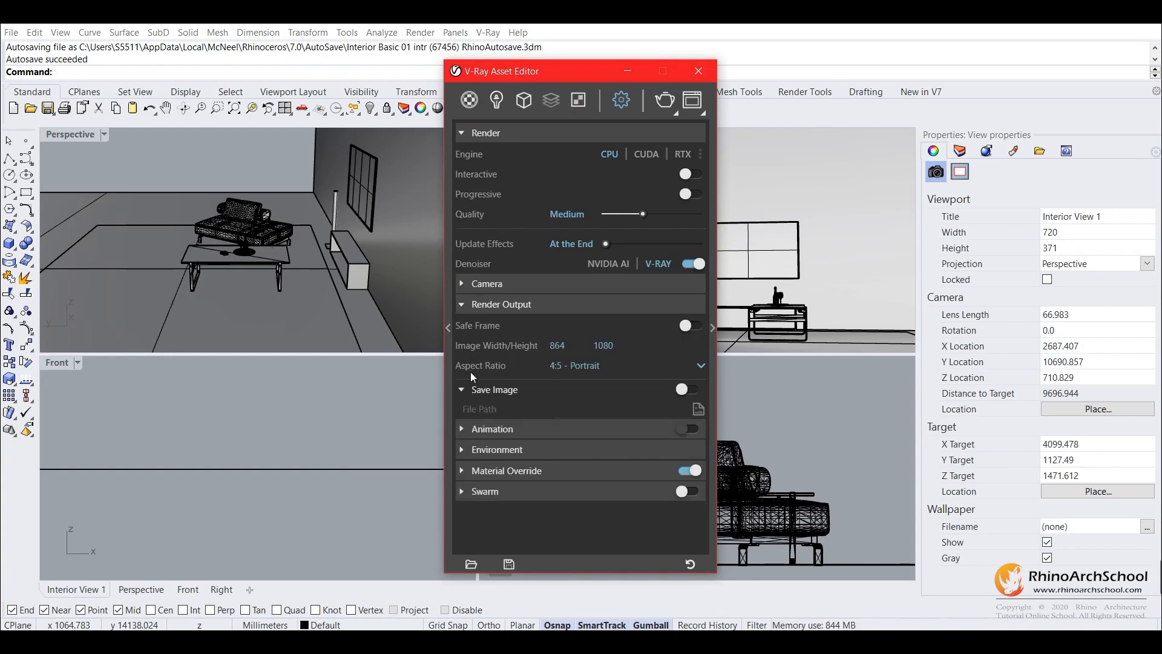
{"action": "left_click", "coordinate": [582, 366]}
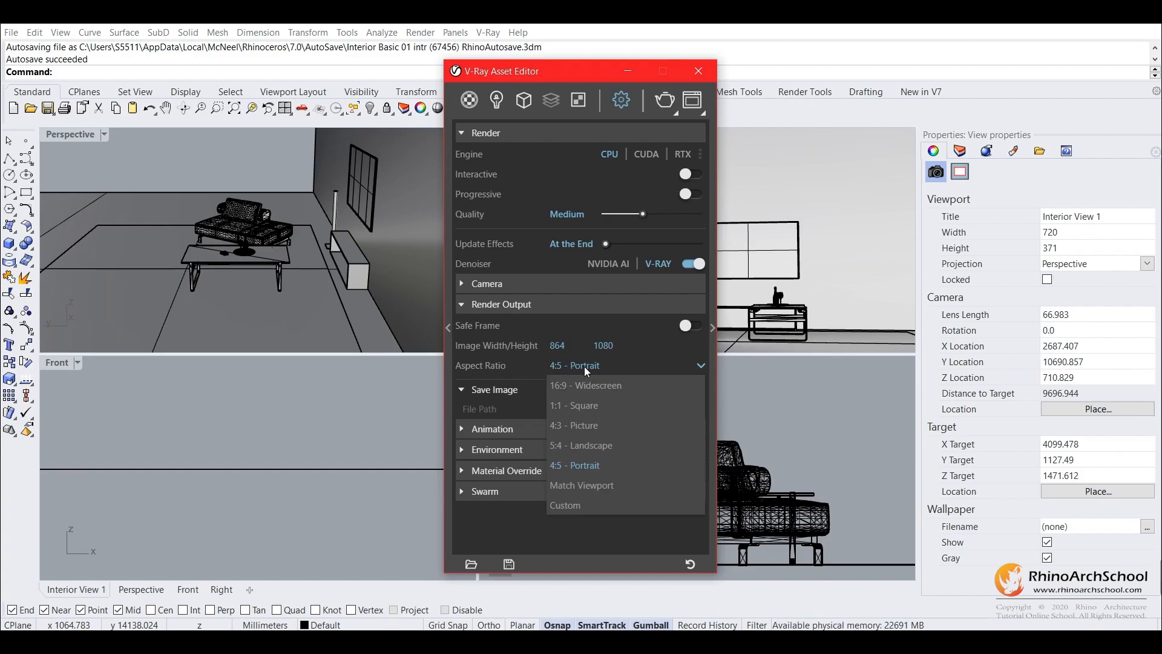
{"action": "left_click", "coordinate": [585, 368]}
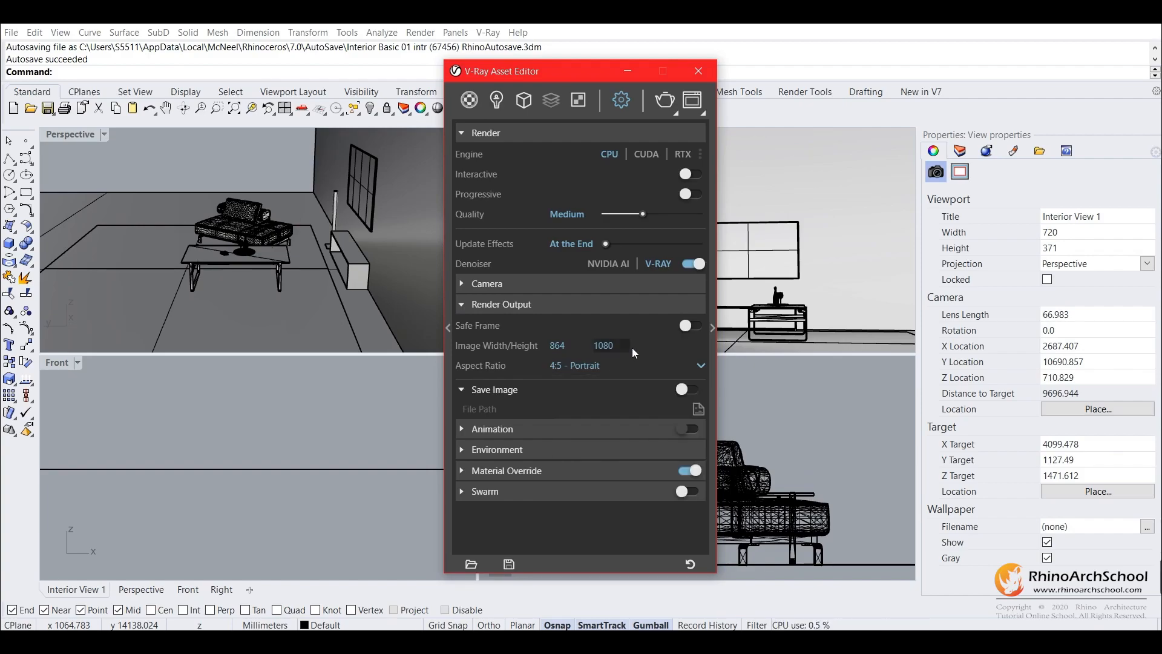
{"action": "left_click", "coordinate": [691, 330]}
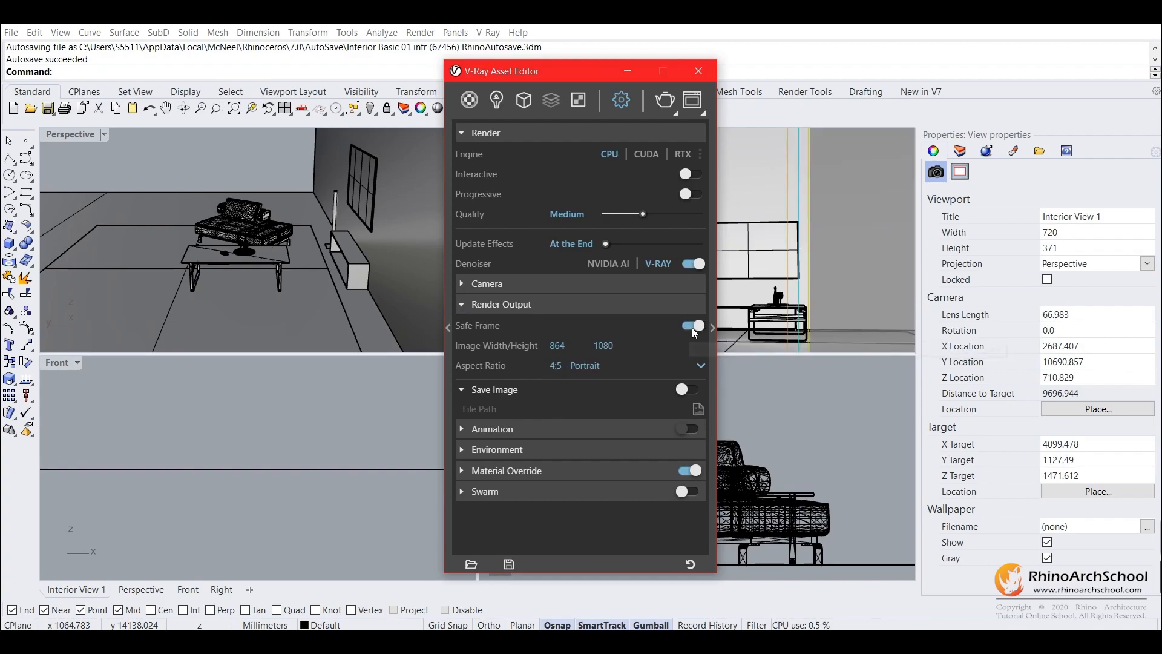
{"action": "left_click_drag", "start_coordinate": [598, 74], "coordinate": [289, 75]}
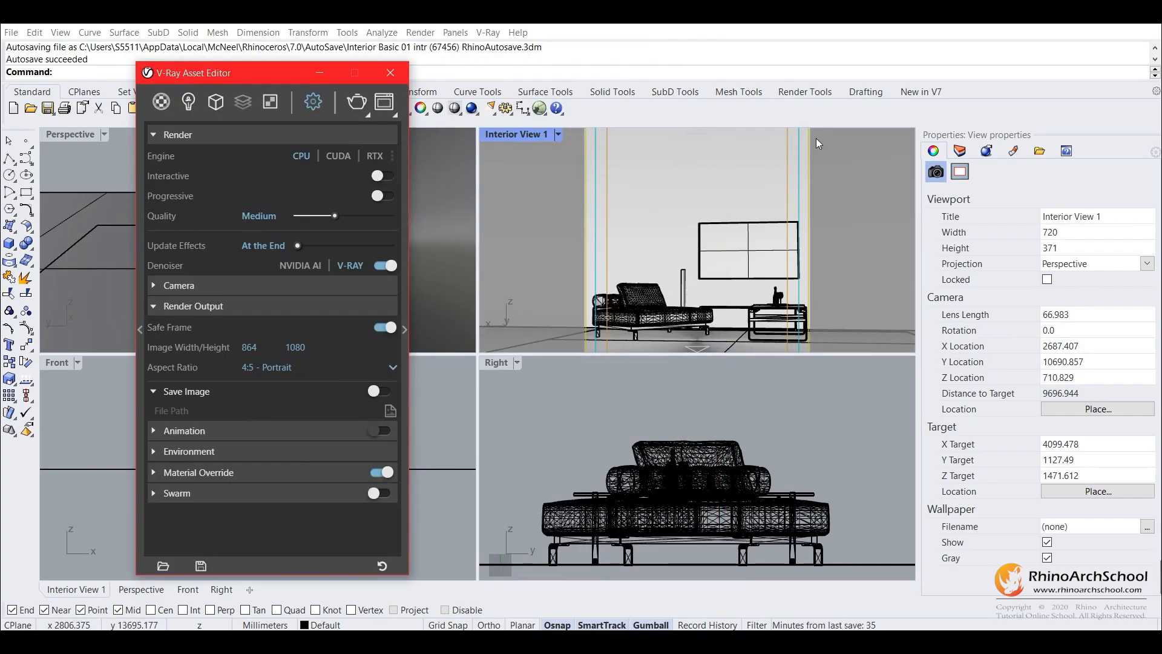
Enlarge the Interior View 1 viewport downward at the expense of its neighbours and close the Right viewport.
{"action": "left_click_drag", "start_coordinate": [702, 354], "coordinate": [701, 501]}
{"action": "left_click_drag", "start_coordinate": [478, 354], "coordinate": [535, 356]}
{"action": "left_click_drag", "start_coordinate": [718, 510], "coordinate": [727, 541]}
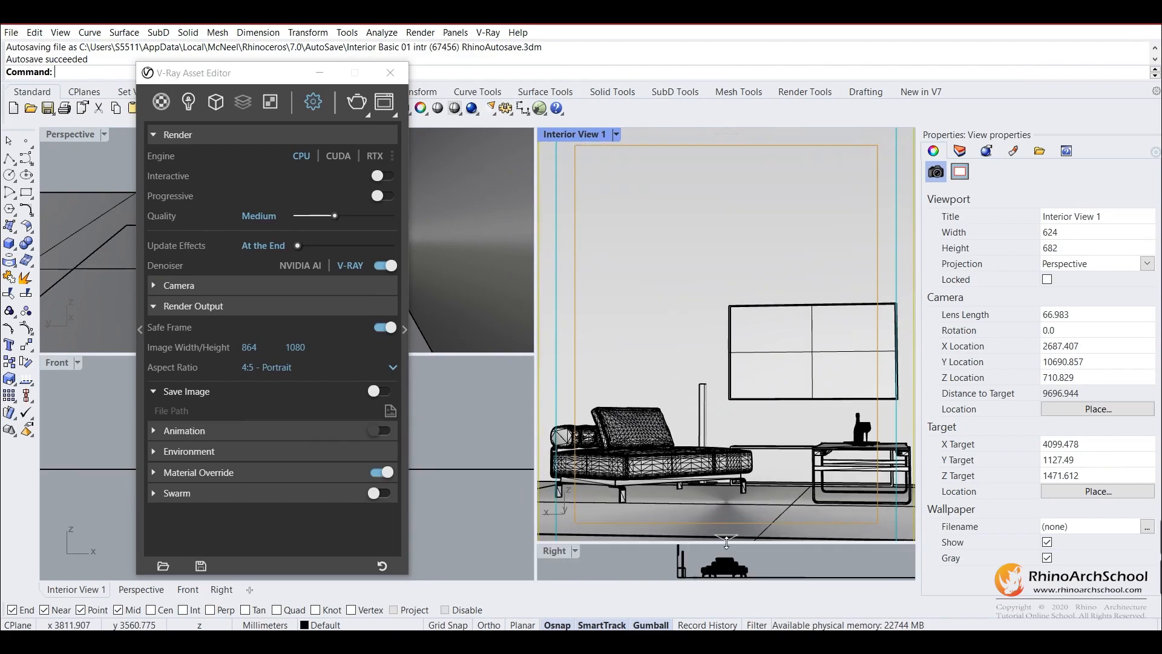
{"action": "left_click", "coordinate": [575, 551]}
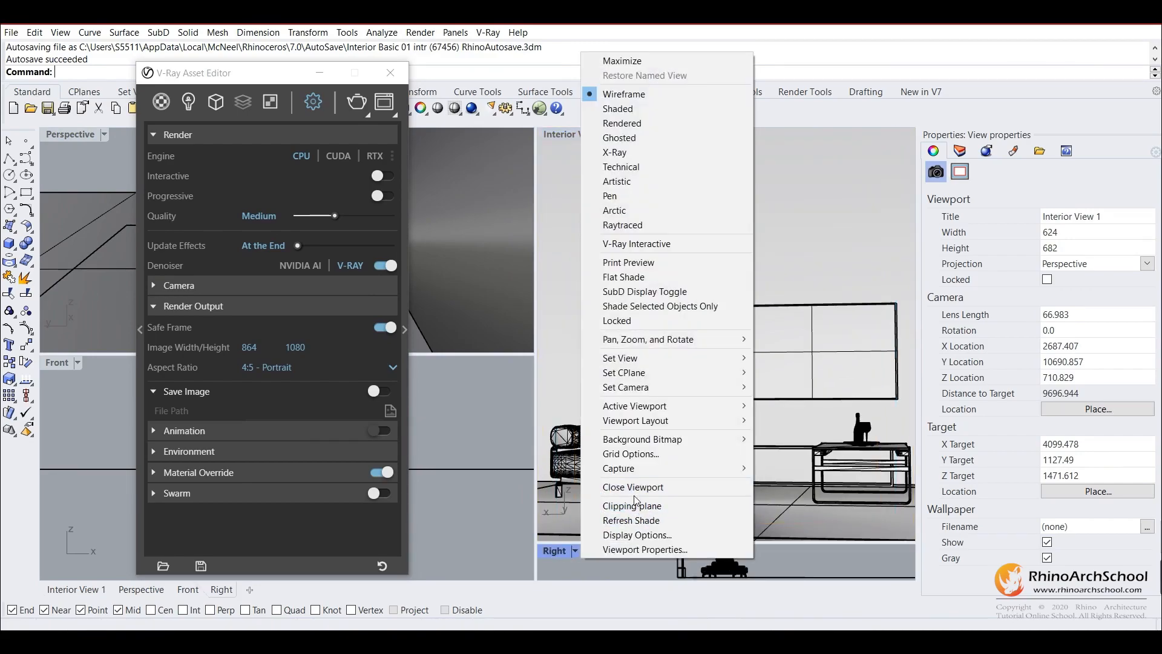
{"action": "left_click", "coordinate": [630, 488]}
Narrow and shorten the Interior View 1 viewport to fit the portrait safe frame, about 486 x 605.
{"action": "left_click_drag", "start_coordinate": [643, 544], "coordinate": [640, 507]}
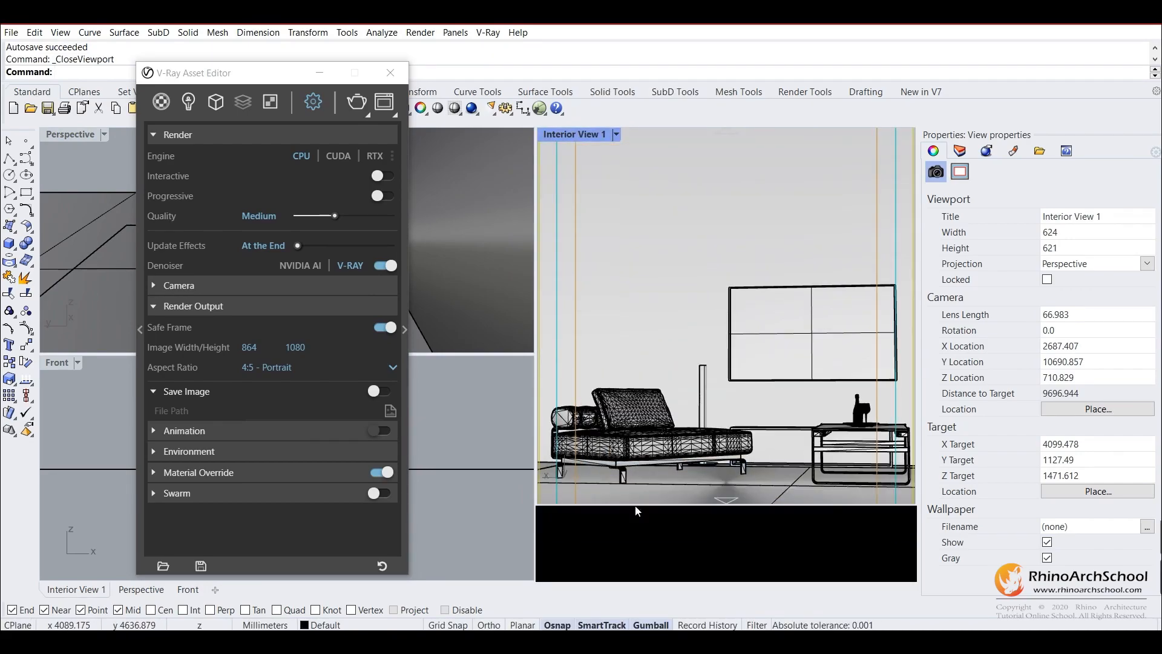
{"action": "left_click_drag", "start_coordinate": [537, 445], "coordinate": [619, 460]}
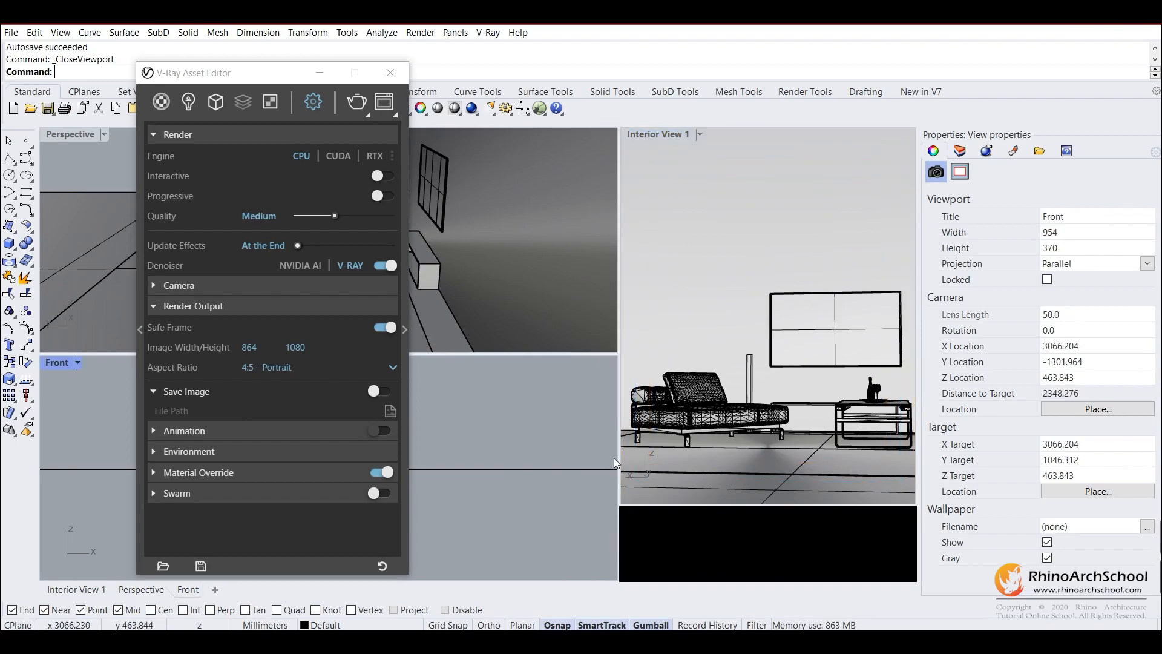
{"action": "left_click", "coordinate": [622, 456]}
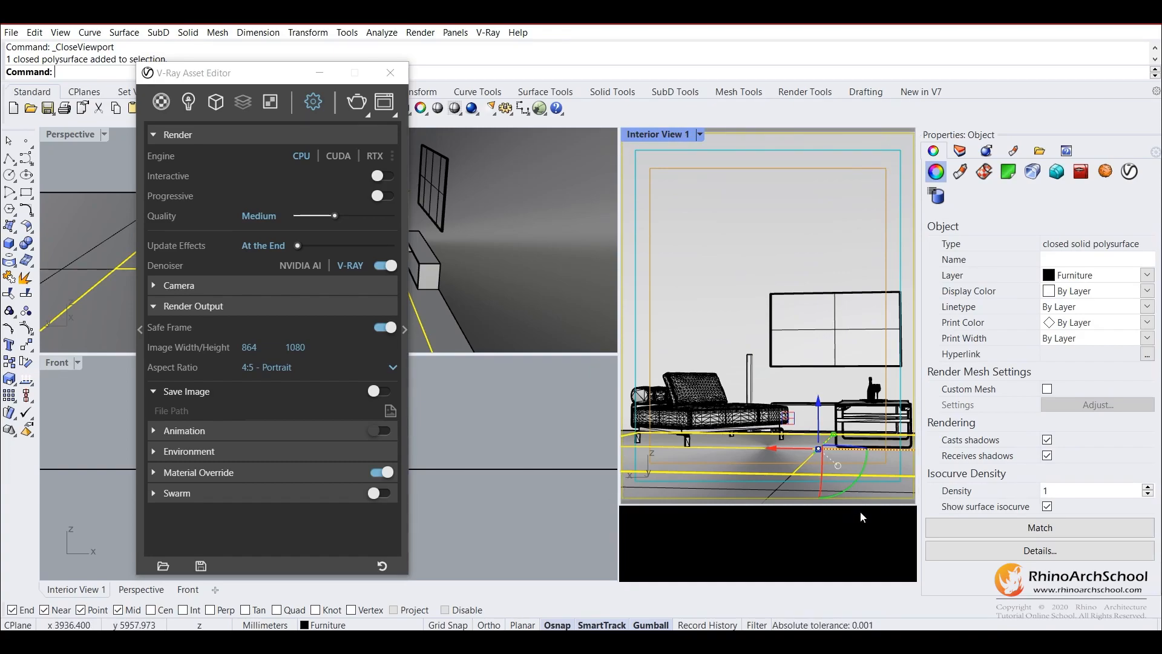
{"action": "left_click_drag", "start_coordinate": [864, 504], "coordinate": [864, 495]}
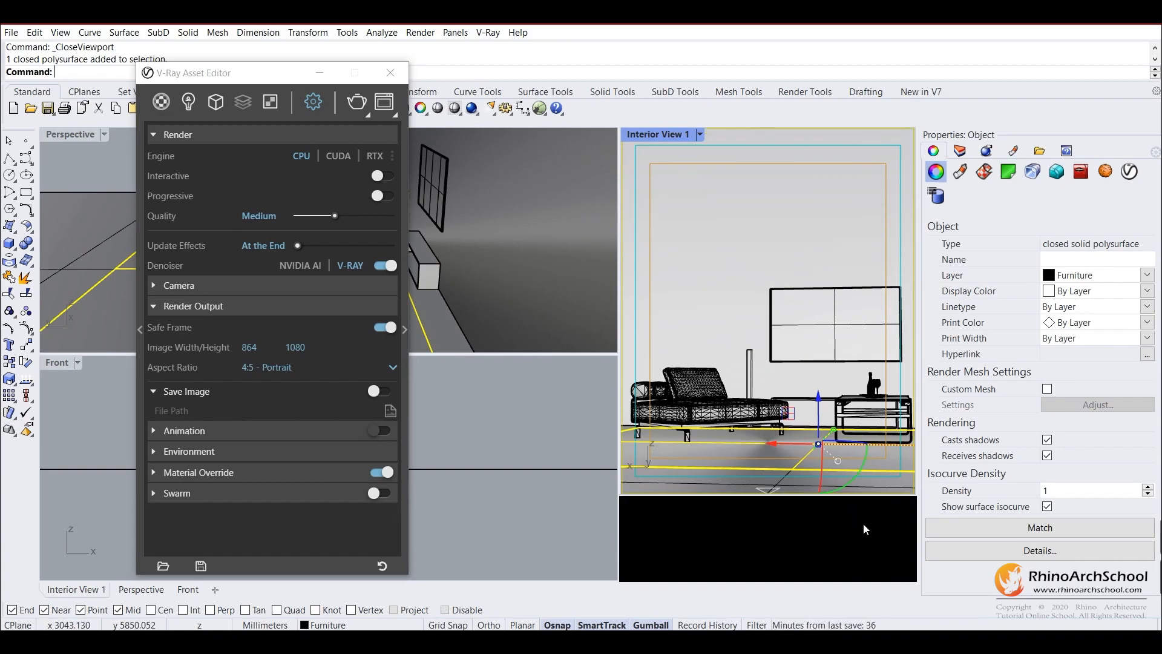
Turn off the safe frame, clear the object selection and close the V-Ray Asset Editor.
{"action": "left_click", "coordinate": [383, 327]}
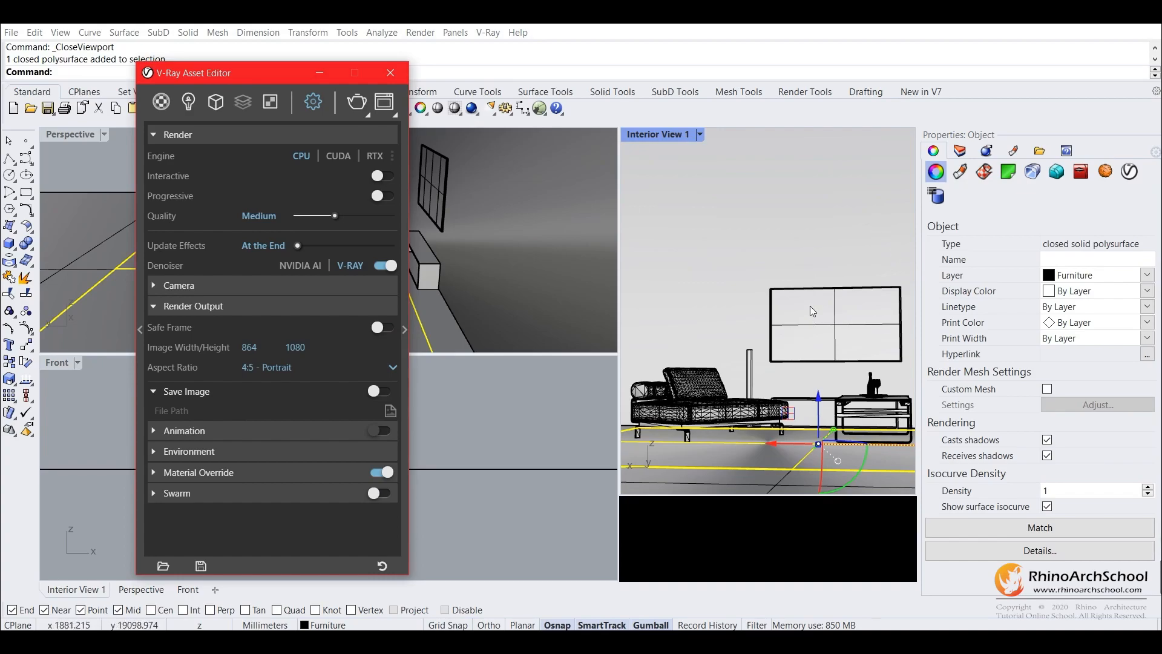
{"action": "left_click", "coordinate": [740, 334]}
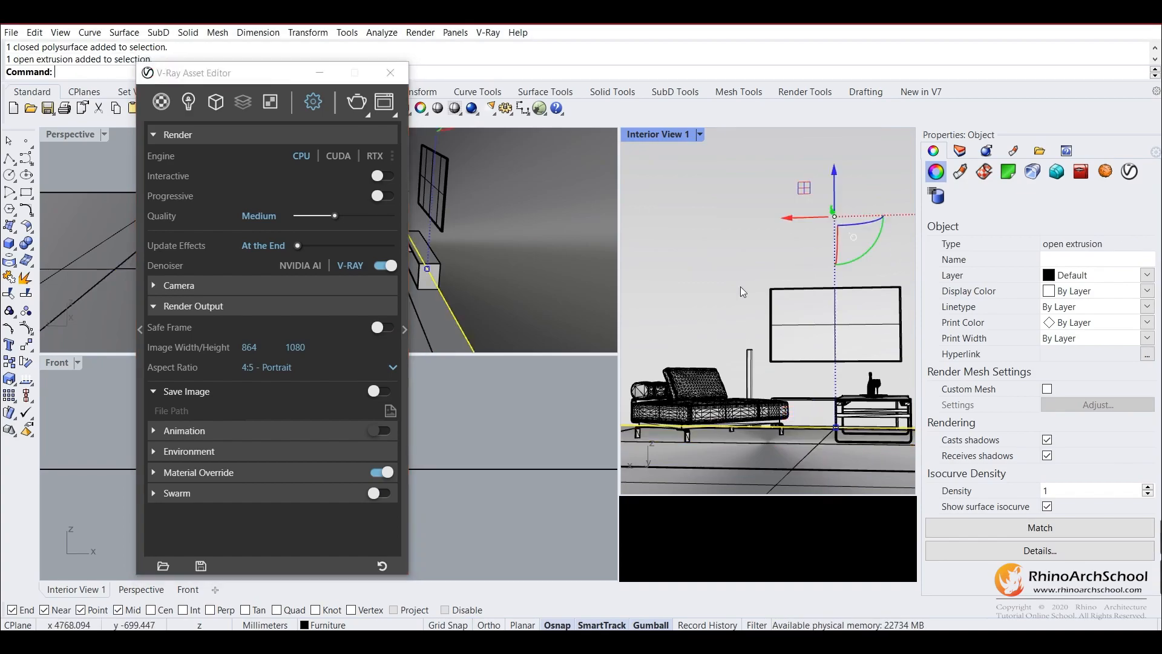
{"action": "key", "text": "Escape"}
{"action": "left_click", "coordinate": [390, 72]}
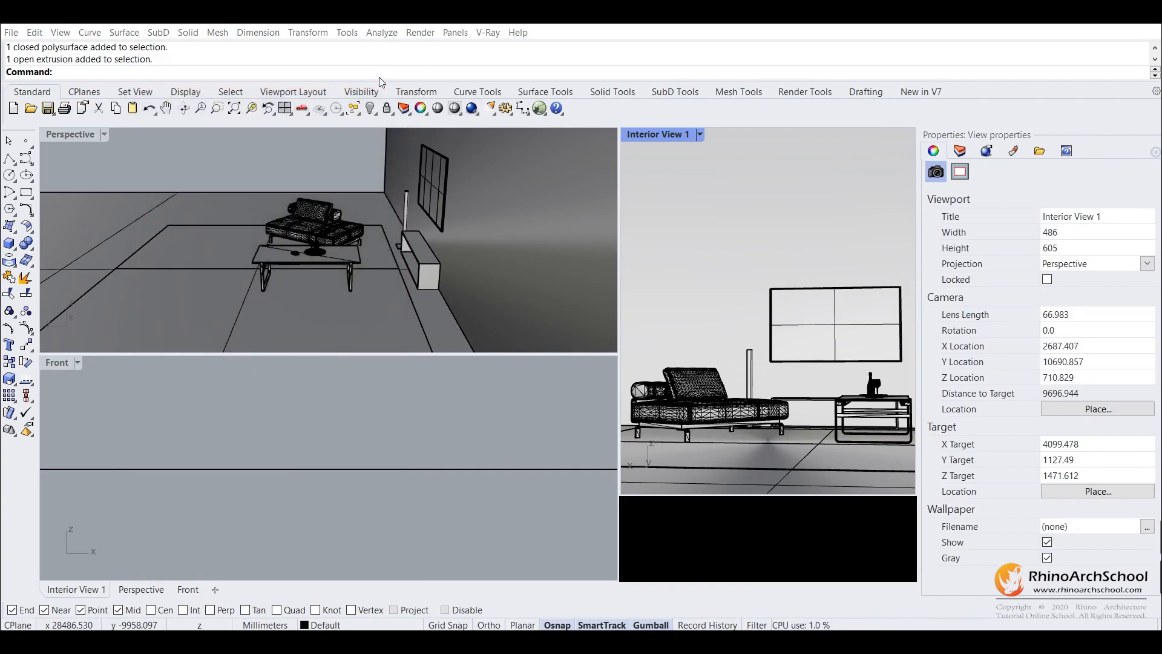
Change the Front viewport to the Top view and frame the furniture in it.
{"action": "left_click", "coordinate": [82, 362]}
{"action": "mouse_move", "coordinate": [171, 430]}
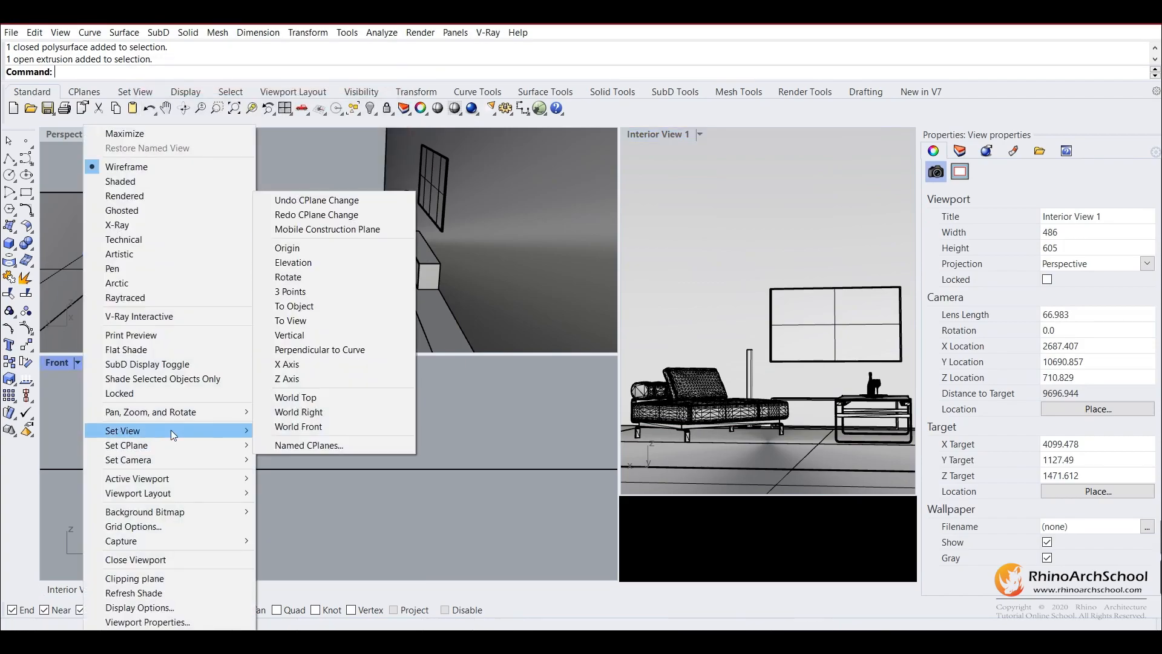
{"action": "left_click", "coordinate": [346, 449]}
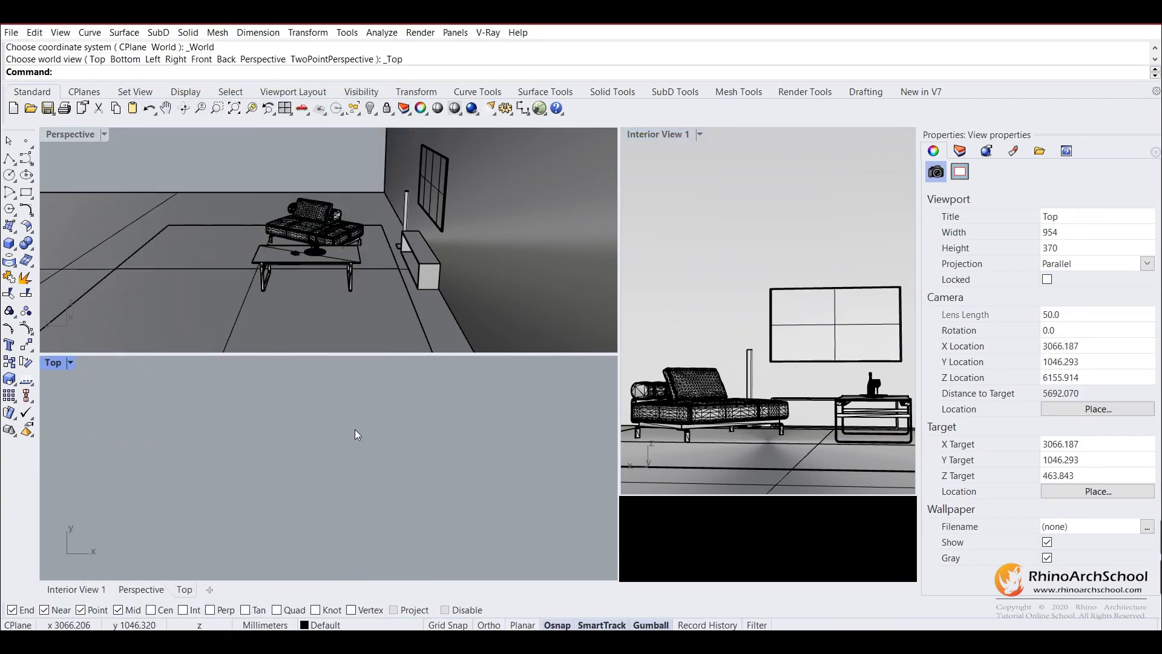
{"action": "scroll", "coordinate": [363, 460], "scroll_direction": "down", "scroll_amount": 10}
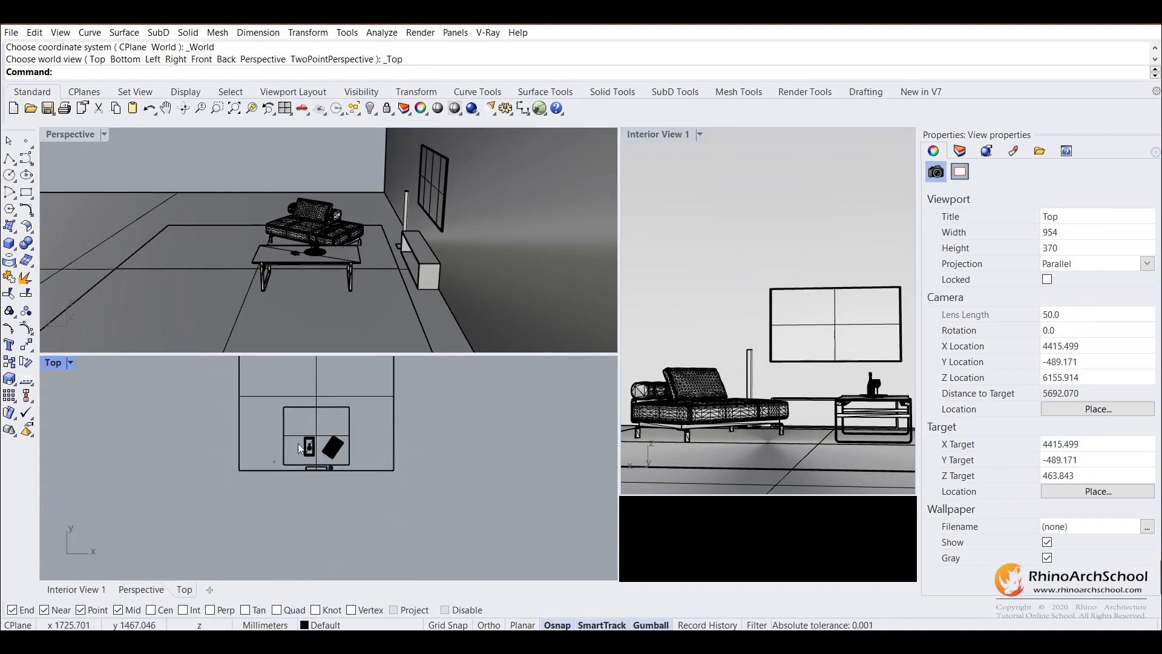
{"action": "scroll", "coordinate": [273, 452], "scroll_direction": "up", "scroll_amount": 2}
Show the Interior View 1 camera, frame it in the Top viewport, and change the Perspective viewport to the Back view.
{"action": "key", "text": "F6"}
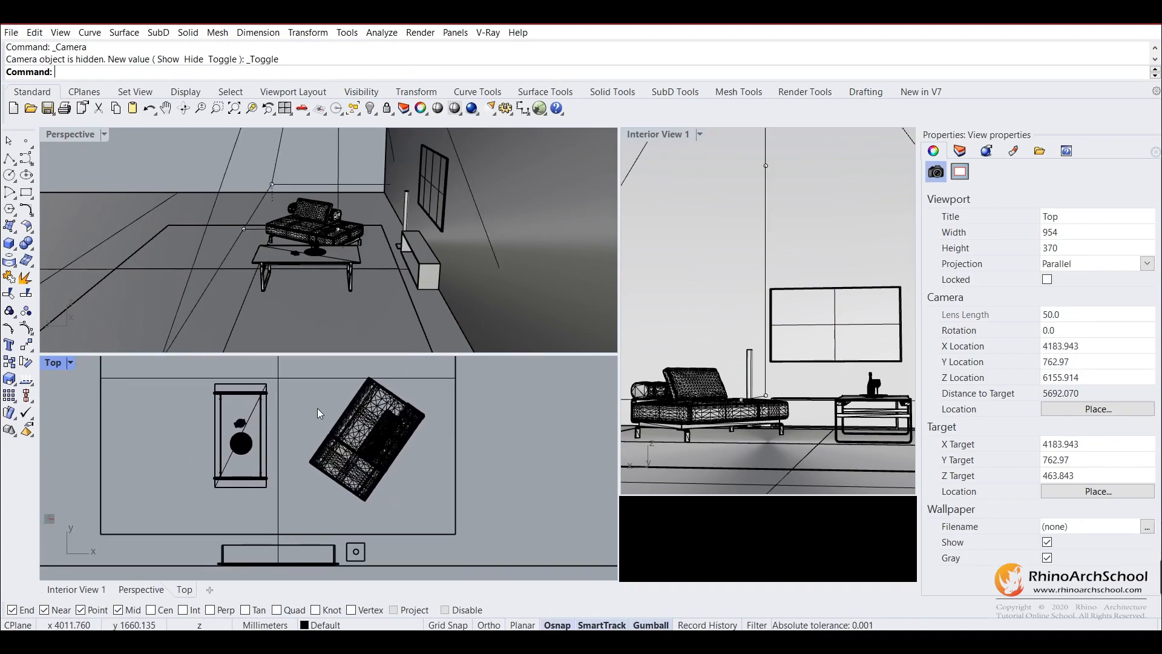
{"action": "key", "text": "F6"}
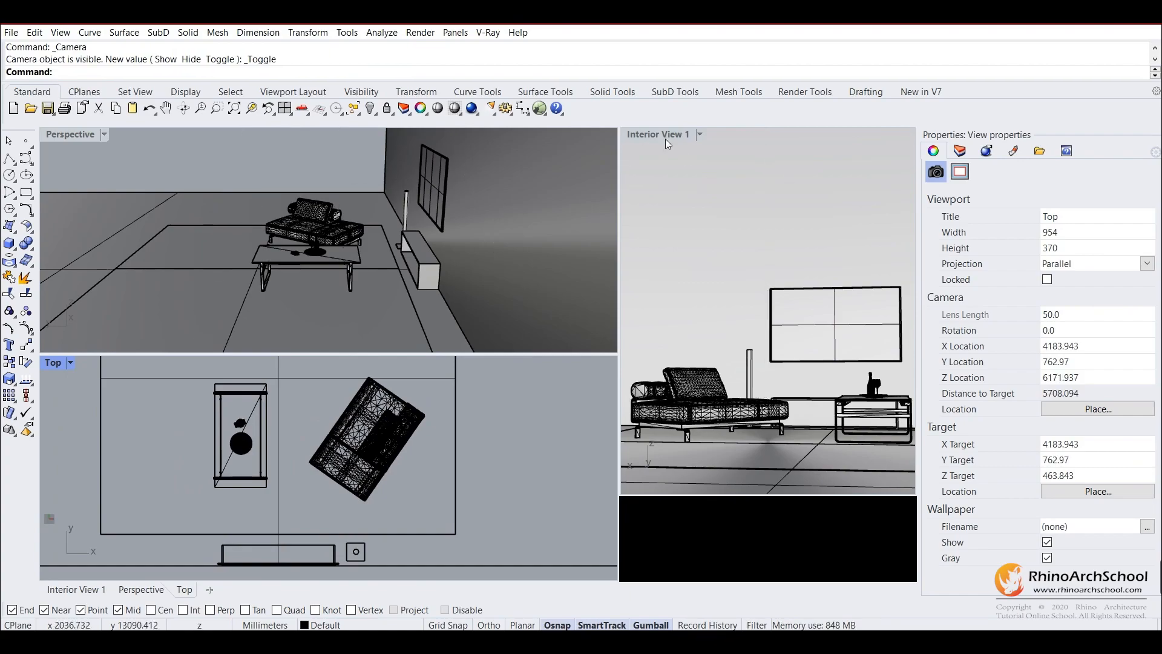
{"action": "left_click", "coordinate": [664, 135]}
{"action": "key", "text": "F6"}
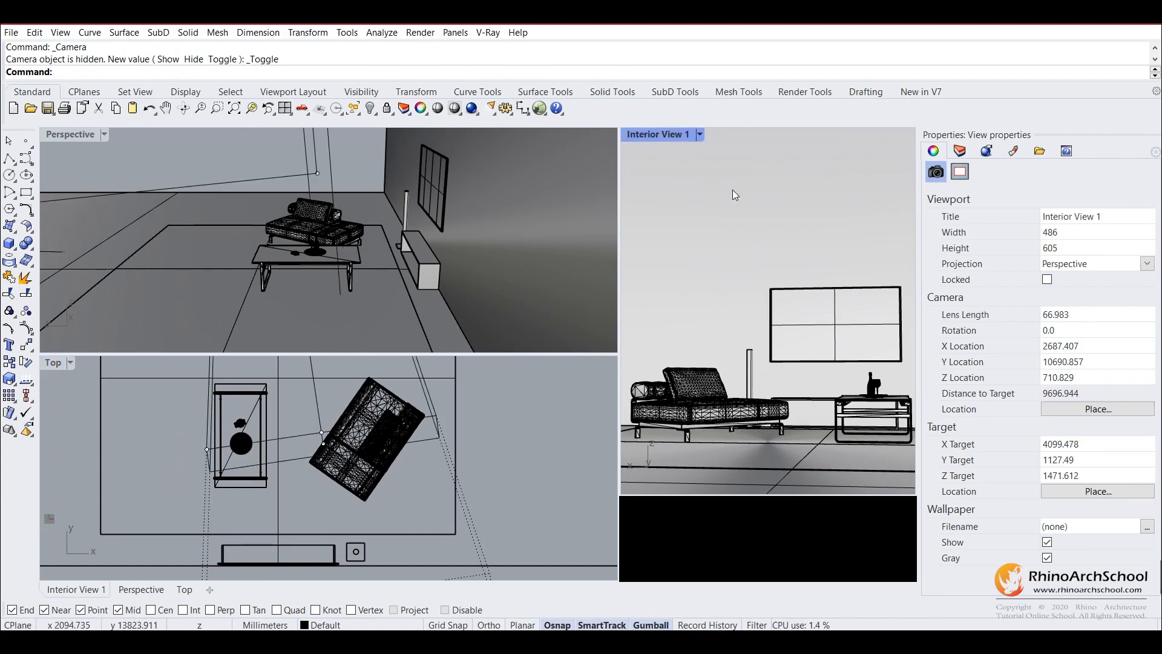
{"action": "left_click", "coordinate": [387, 497]}
{"action": "scroll", "coordinate": [368, 433], "scroll_direction": "down", "scroll_amount": 5}
{"action": "right_click_drag", "start_coordinate": [380, 503], "coordinate": [363, 447]}
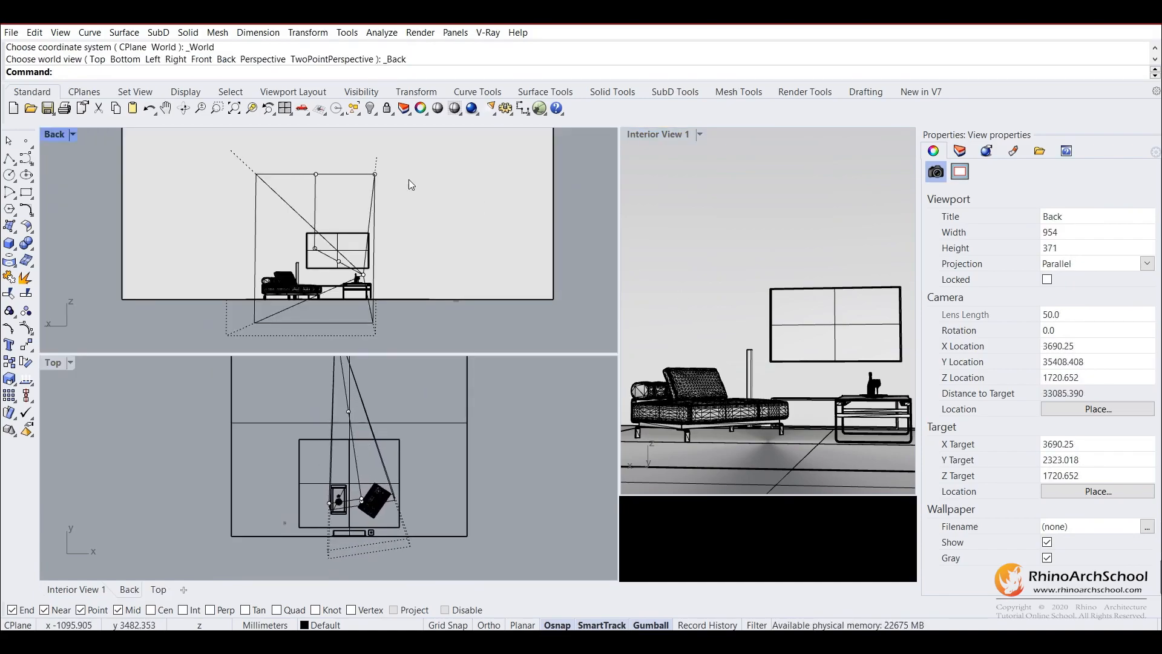
Reopen the V-Ray Asset Editor and examine the camera's exposure value and white balance options.
{"action": "left_click", "coordinate": [488, 33]}
{"action": "left_click", "coordinate": [493, 49]}
{"action": "left_click_drag", "start_coordinate": [302, 78], "coordinate": [720, 60]}
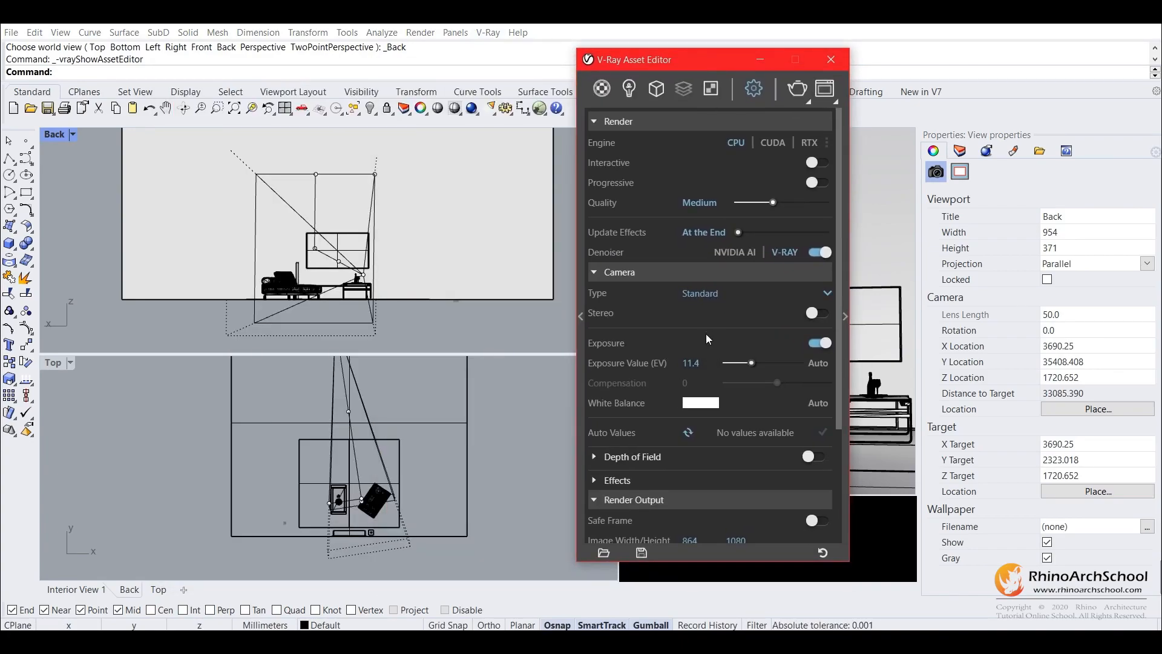
{"action": "scroll", "coordinate": [645, 399], "scroll_direction": "down", "scroll_amount": 5}
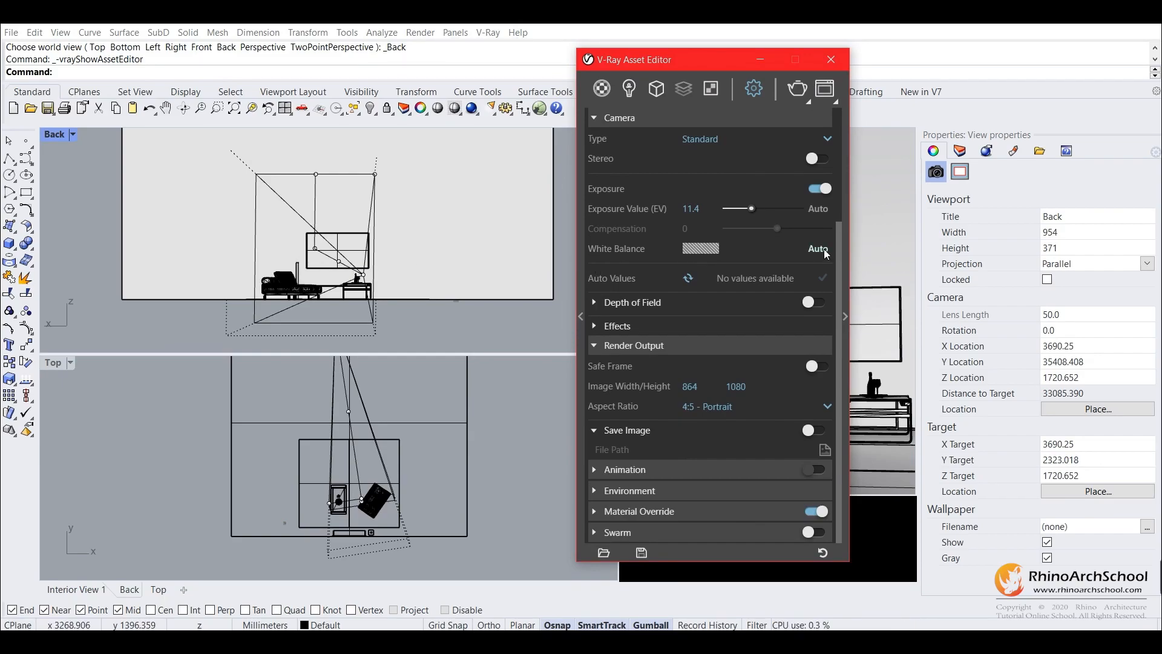
{"action": "left_click", "coordinate": [703, 252]}
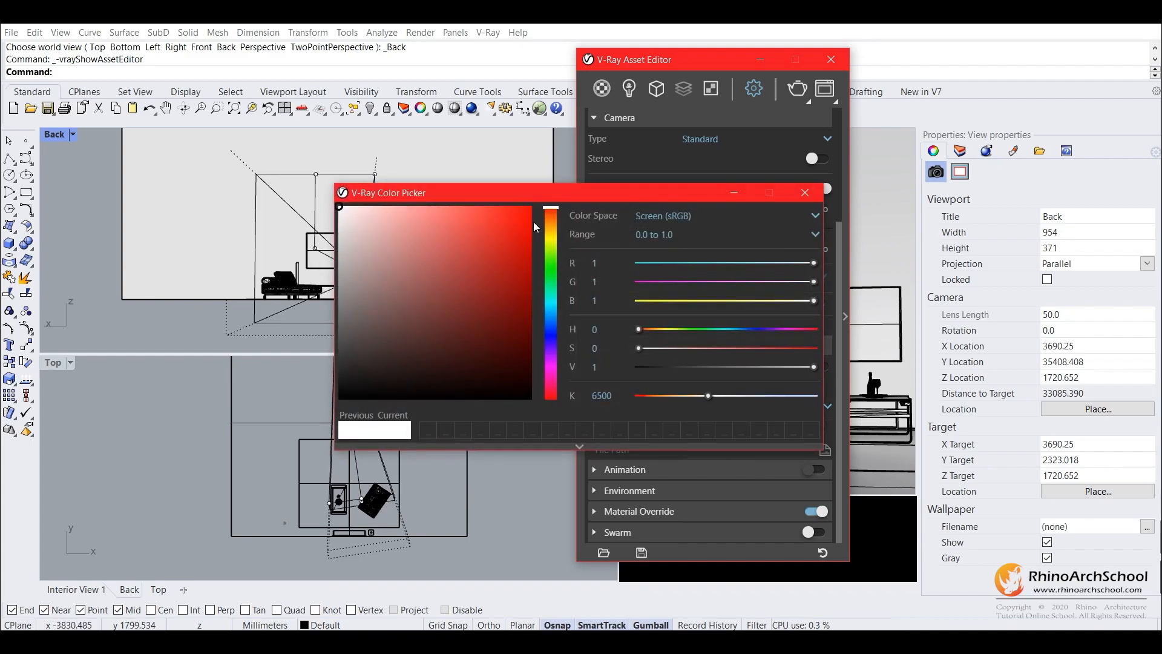
{"action": "left_click", "coordinate": [808, 194]}
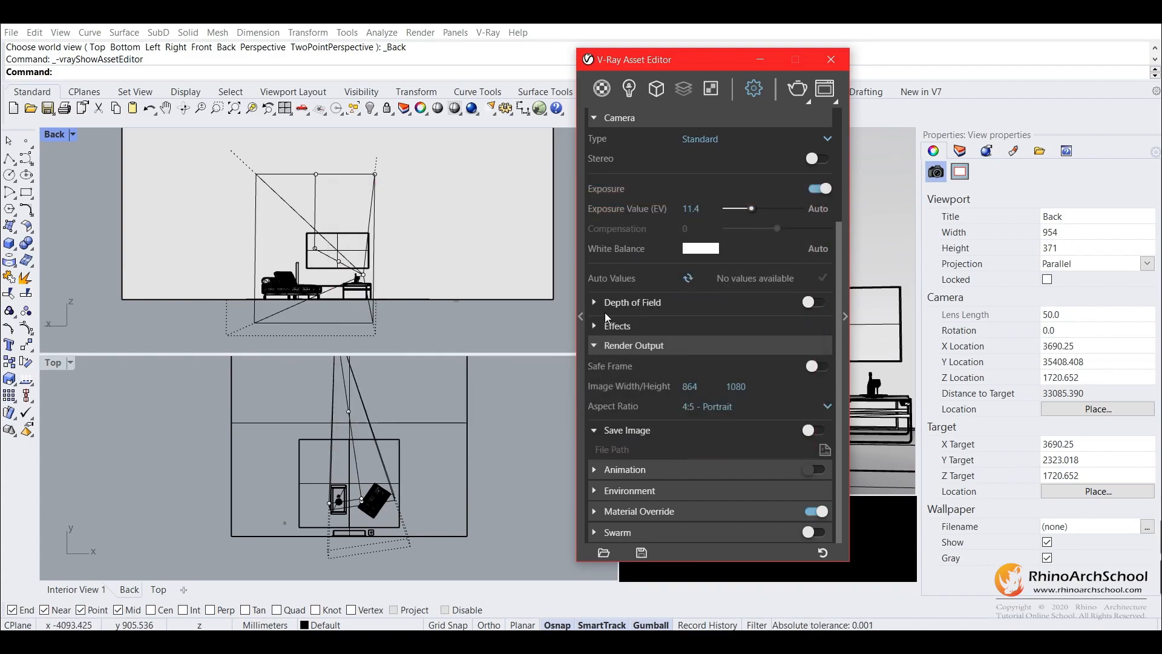
{"action": "scroll", "coordinate": [608, 289], "scroll_direction": "up", "scroll_amount": 3}
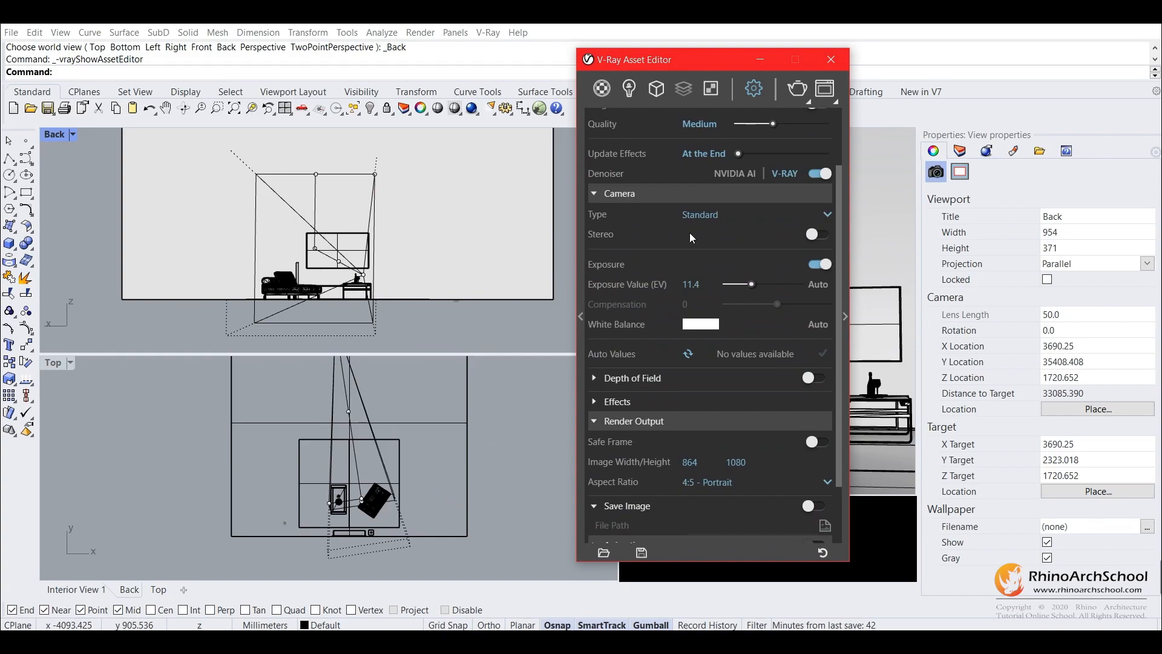
Run a test render of Interior View 1, stop it, and close the frame buffer and the V-Ray Asset Editor.
{"action": "left_click", "coordinate": [807, 89]}
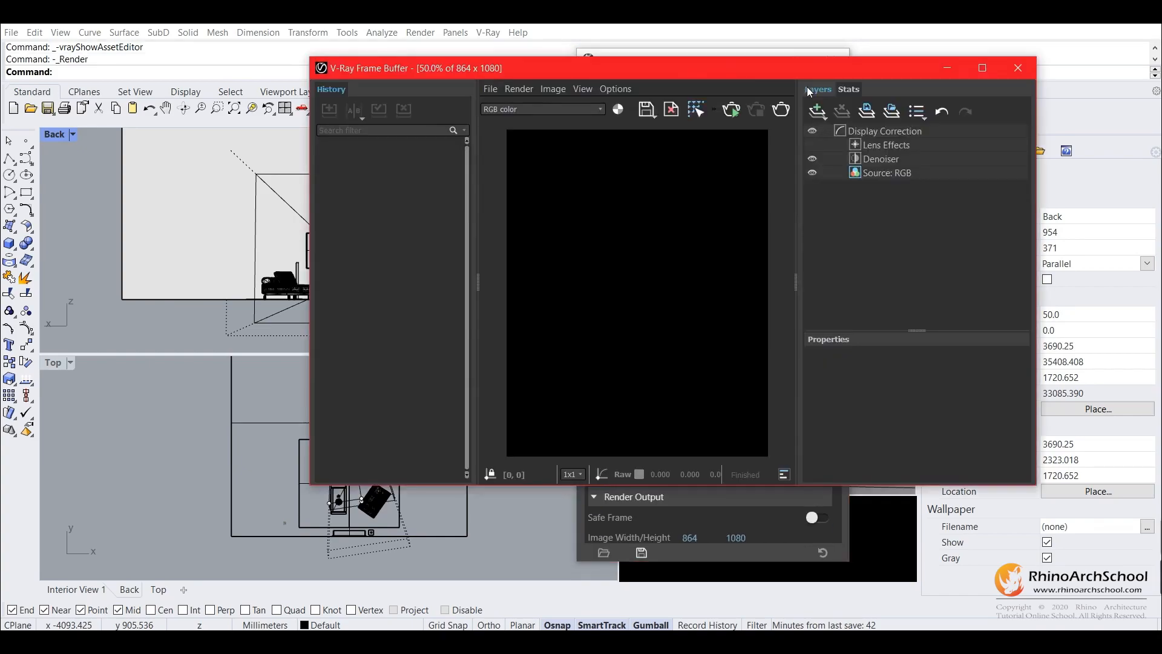
{"action": "left_click", "coordinate": [1007, 74]}
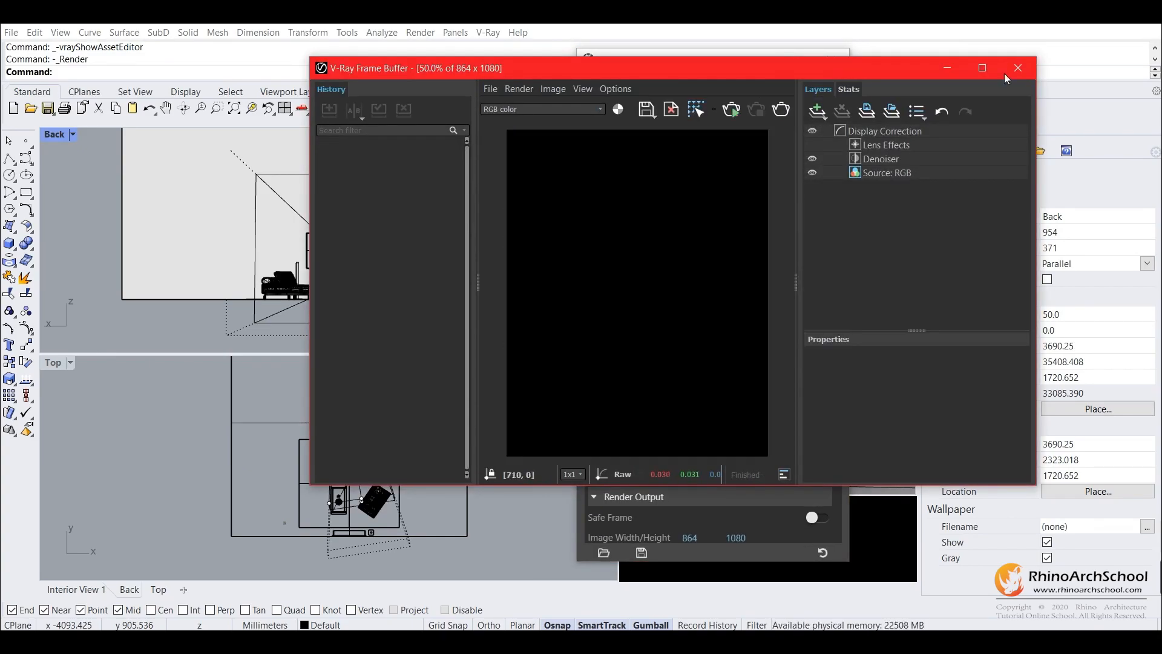
{"action": "left_click", "coordinate": [885, 162]}
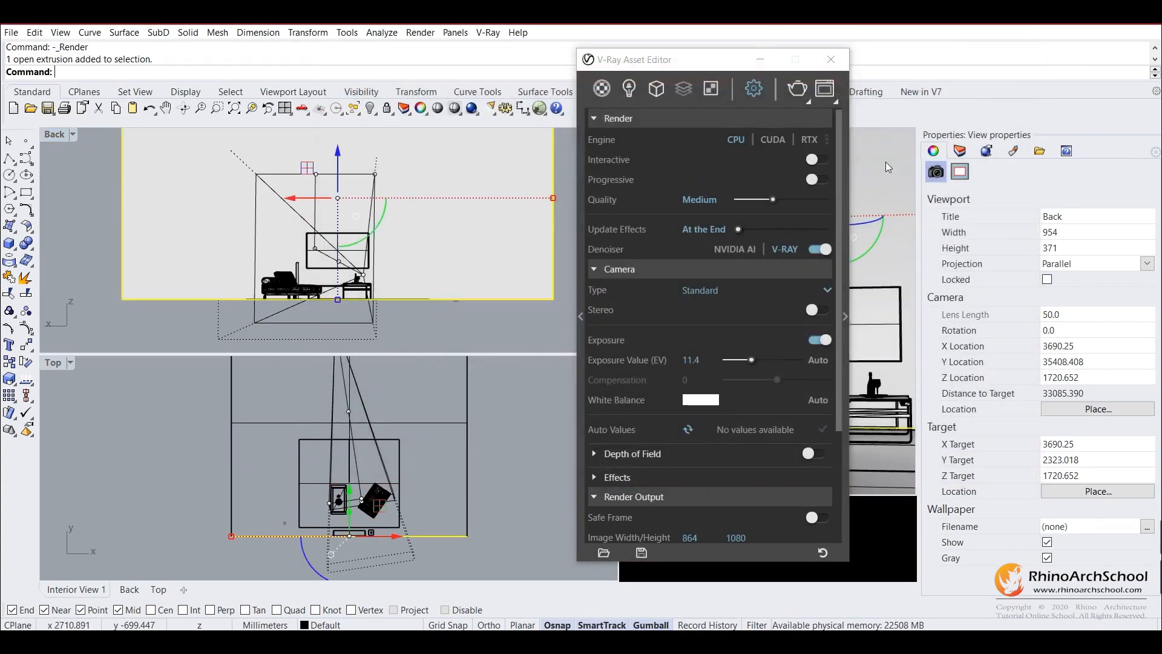
{"action": "left_click", "coordinate": [575, 318]}
{"action": "left_click", "coordinate": [797, 91]}
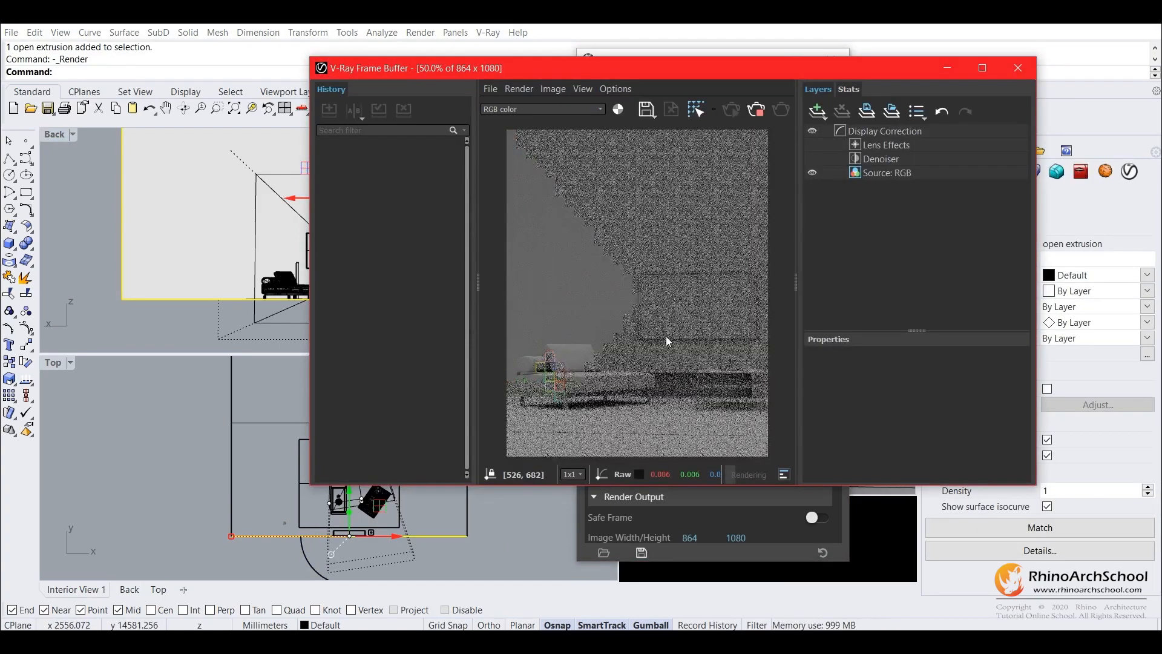
{"action": "left_click", "coordinate": [756, 109]}
{"action": "left_click", "coordinate": [1015, 68]}
{"action": "left_click", "coordinate": [838, 56]}
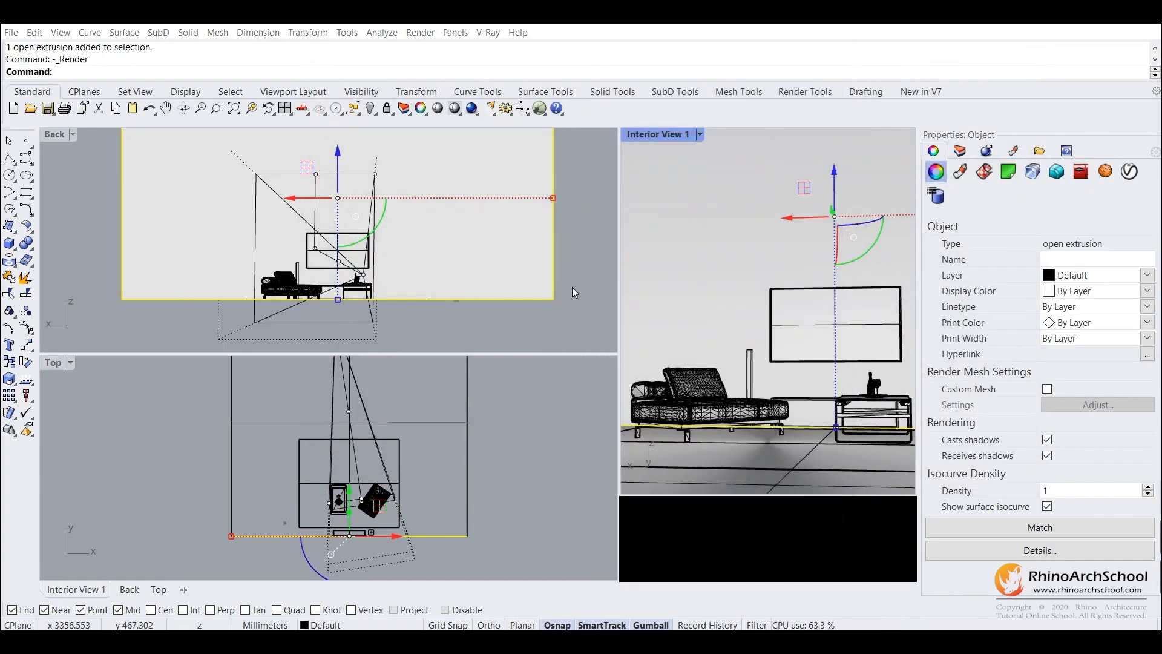
Place a V-Ray rectangle light about 822 by 544 mm on the floor line in the Back viewport, clear of the furniture.
{"action": "left_click", "coordinate": [595, 253]}
{"action": "left_click", "coordinate": [488, 32]}
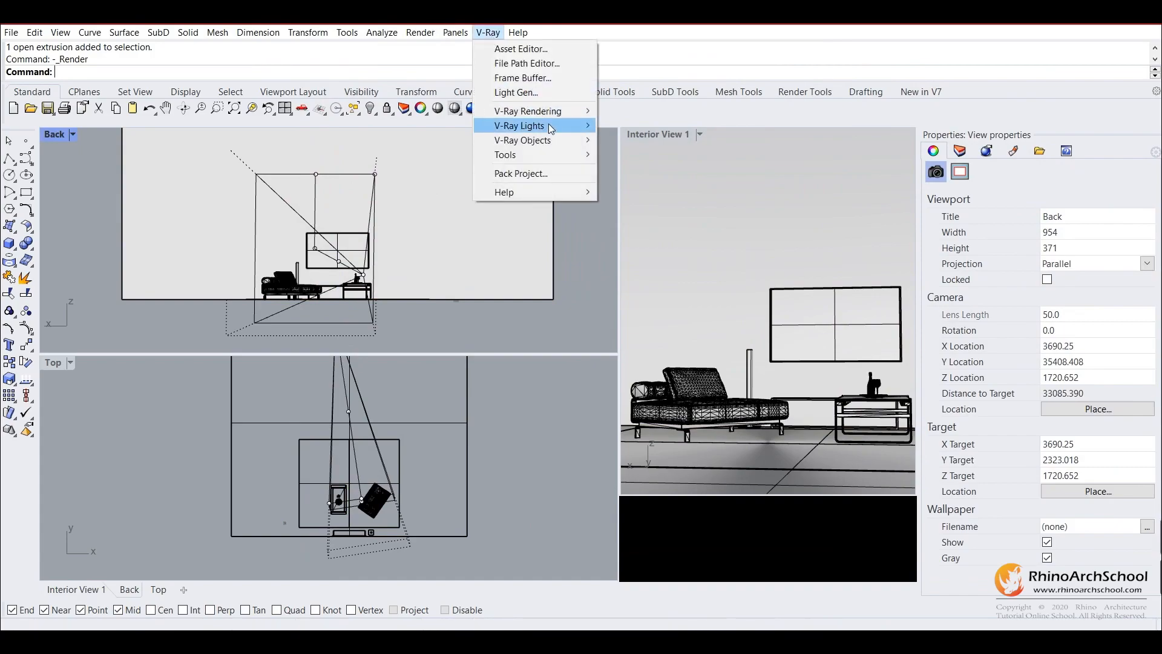
{"action": "mouse_move", "coordinate": [532, 125]}
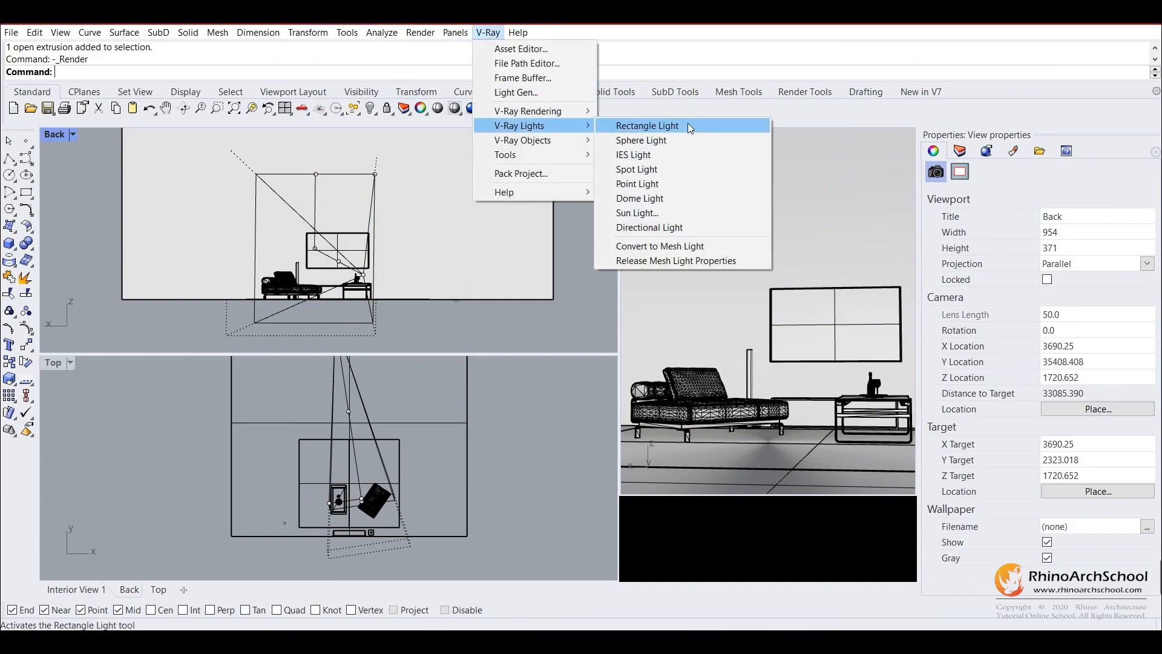
{"action": "left_click", "coordinate": [688, 126]}
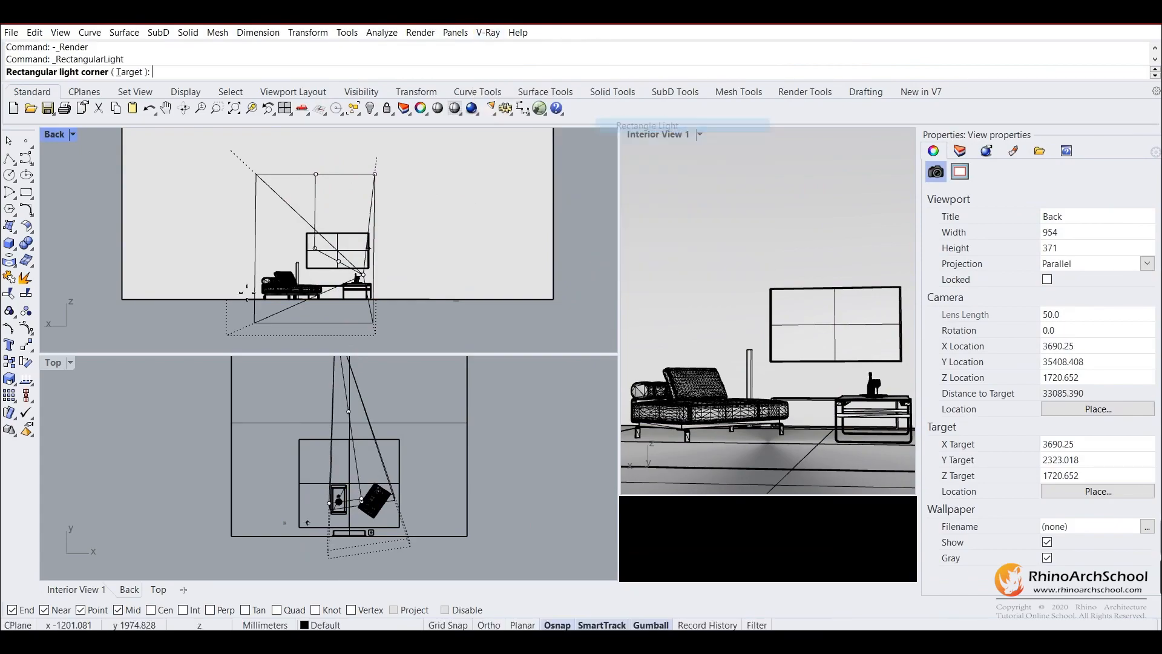
{"action": "scroll", "coordinate": [351, 309], "scroll_direction": "up", "scroll_amount": 5}
{"action": "right_click_drag", "start_coordinate": [512, 292], "coordinate": [266, 293]}
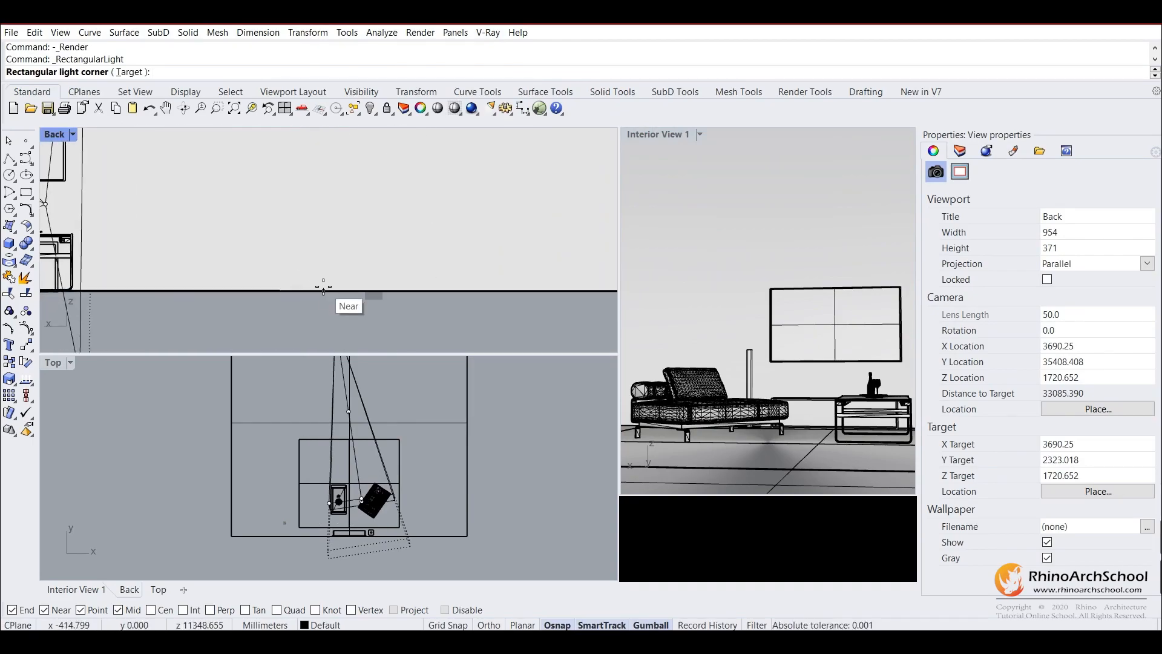
{"action": "left_click", "coordinate": [320, 290]}
{"action": "left_click", "coordinate": [421, 291], "text": "shift"}
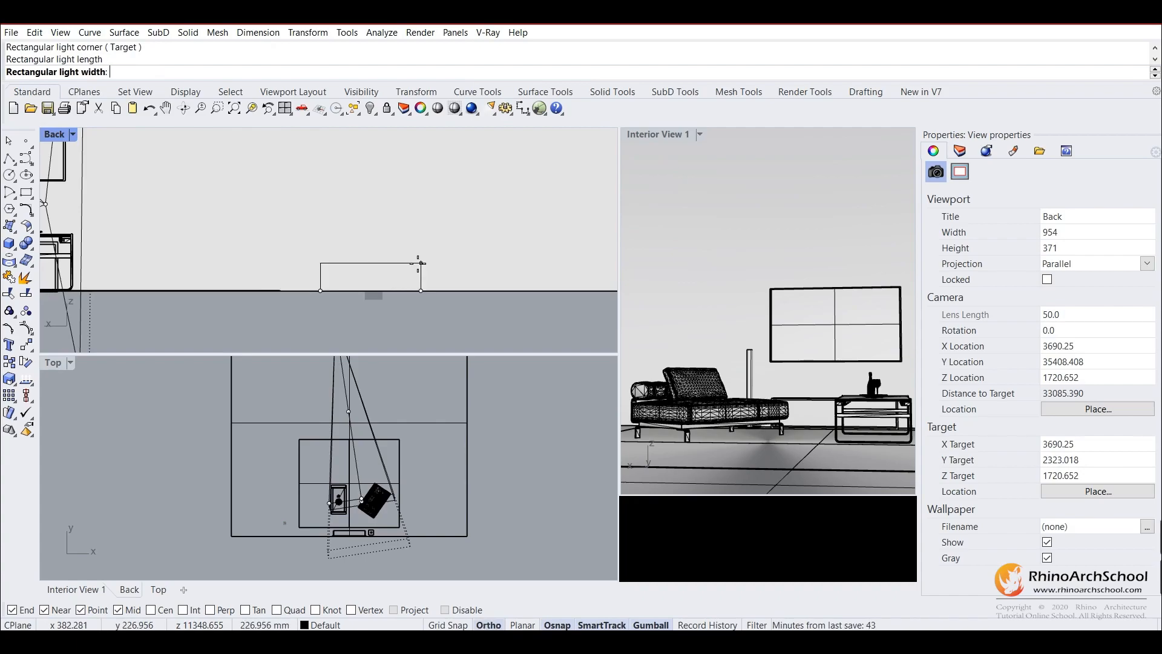
{"action": "left_click", "coordinate": [420, 225]}
{"action": "left_click", "coordinate": [421, 235]}
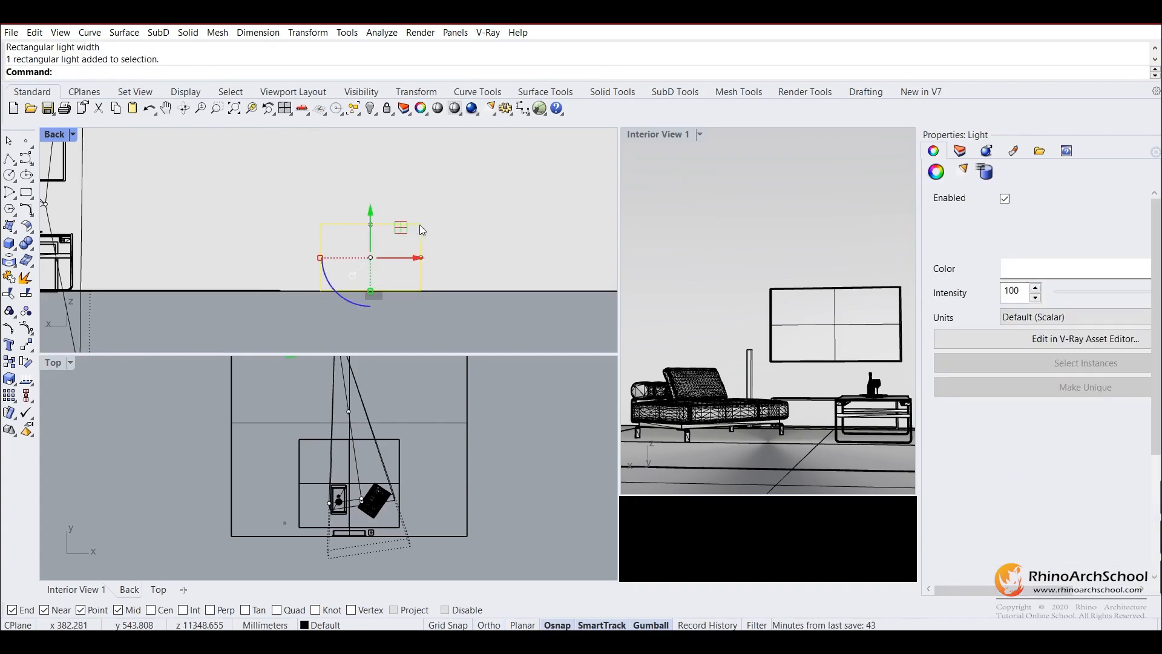
Change the Back viewport to the Perspective view and bring the whole room into view in the Top viewport.
{"action": "scroll", "coordinate": [418, 494], "scroll_direction": "down", "scroll_amount": 3}
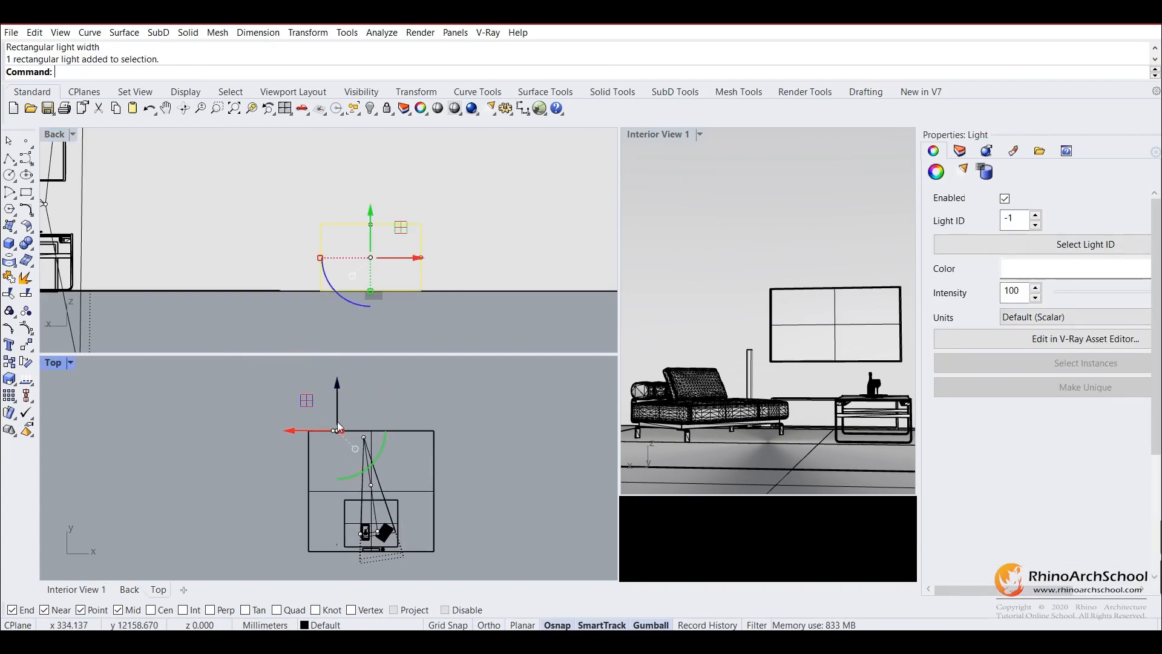
{"action": "left_click", "coordinate": [73, 134]}
{"action": "mouse_move", "coordinate": [133, 431]}
{"action": "left_click", "coordinate": [339, 536]}
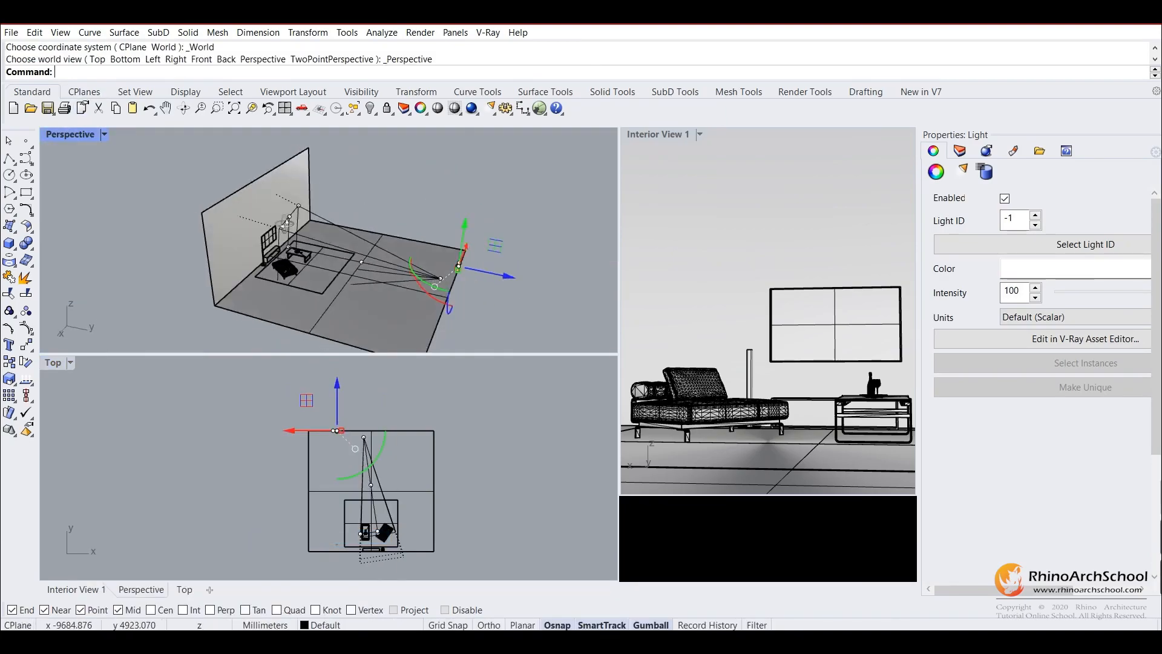
Move the rectangle light from the far edge of the floor to beside the coffee table and lengthen it.
{"action": "left_click_drag", "start_coordinate": [248, 295], "coordinate": [176, 302]}
{"action": "left_click", "coordinate": [175, 302]}
{"action": "left_click", "coordinate": [235, 267]}
{"action": "right_click_drag", "start_coordinate": [307, 237], "coordinate": [357, 345]}
{"action": "scroll", "coordinate": [348, 289], "scroll_direction": "down", "scroll_amount": 5}
{"action": "left_click_drag", "start_coordinate": [319, 397], "coordinate": [352, 492]}
{"action": "scroll", "coordinate": [319, 195], "scroll_direction": "up", "scroll_amount": 10}
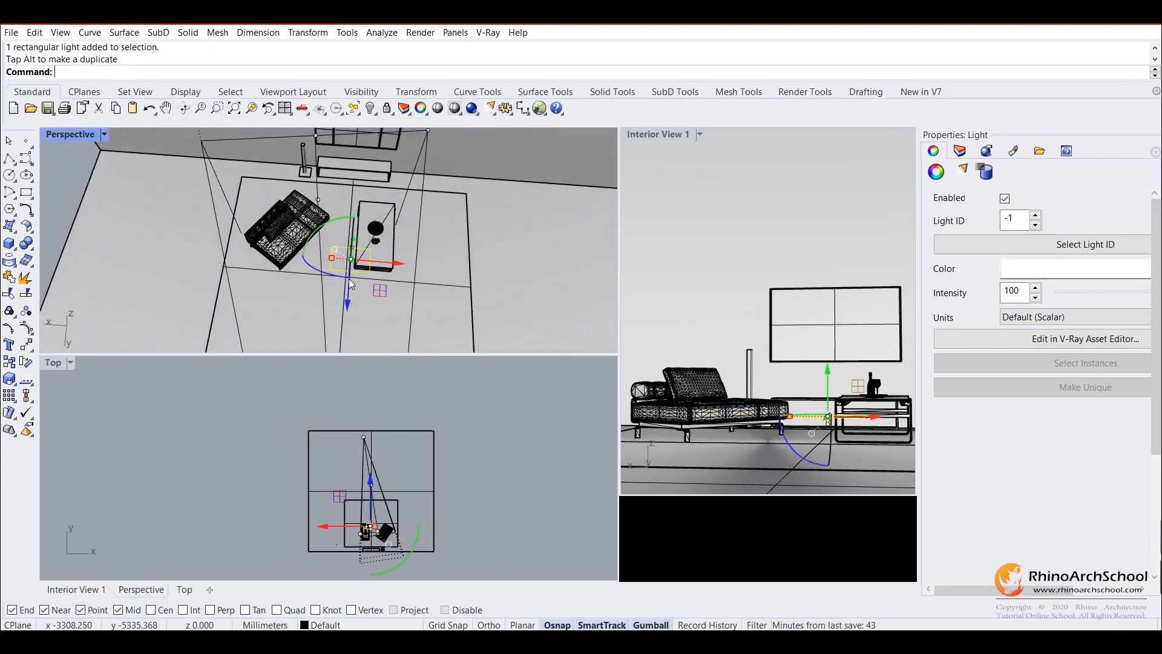
{"action": "left_click_drag", "start_coordinate": [309, 240], "coordinate": [308, 241]}
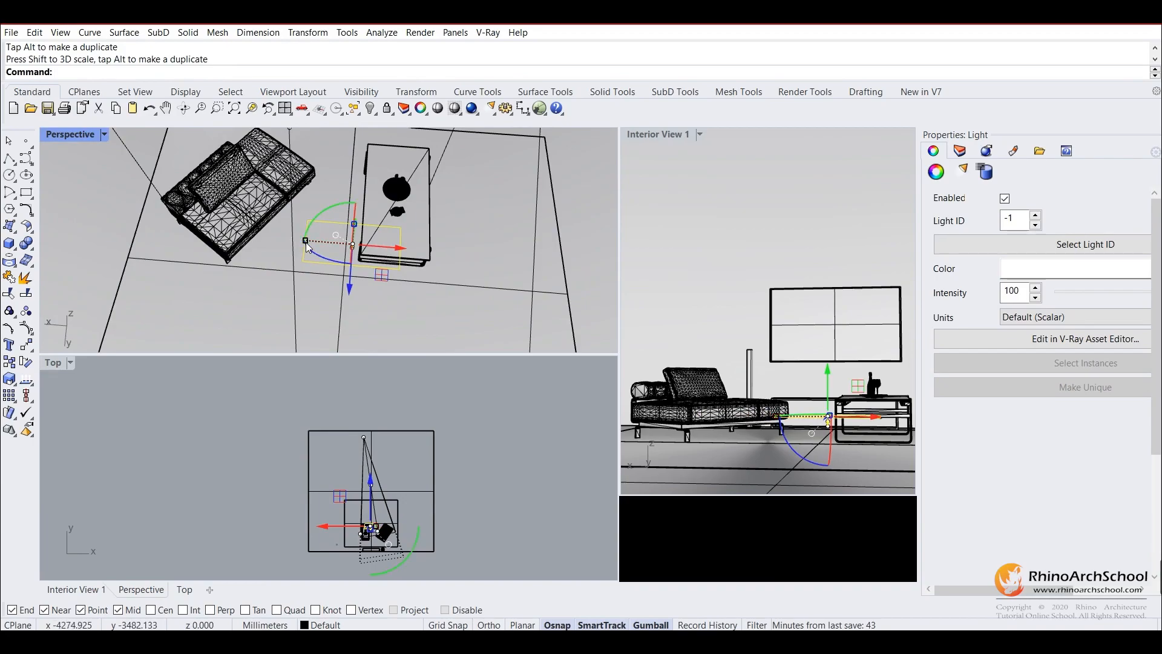
Turn the rectangle light horizontal and raise it close to the back wall, just above the top of the camera frame.
{"action": "right_click_drag", "start_coordinate": [309, 241], "coordinate": [285, 304]}
{"action": "left_click_drag", "start_coordinate": [284, 305], "coordinate": [384, 291]}
{"action": "right_click_drag", "start_coordinate": [385, 286], "coordinate": [396, 212]}
{"action": "left_click_drag", "start_coordinate": [396, 208], "coordinate": [398, 137]}
{"action": "right_click_drag", "start_coordinate": [393, 194], "coordinate": [430, 201]}
{"action": "scroll", "coordinate": [402, 314], "scroll_direction": "down", "scroll_amount": 6}
{"action": "right_click_drag", "start_coordinate": [397, 303], "coordinate": [382, 251]}
{"action": "left_click_drag", "start_coordinate": [377, 229], "coordinate": [370, 185]}
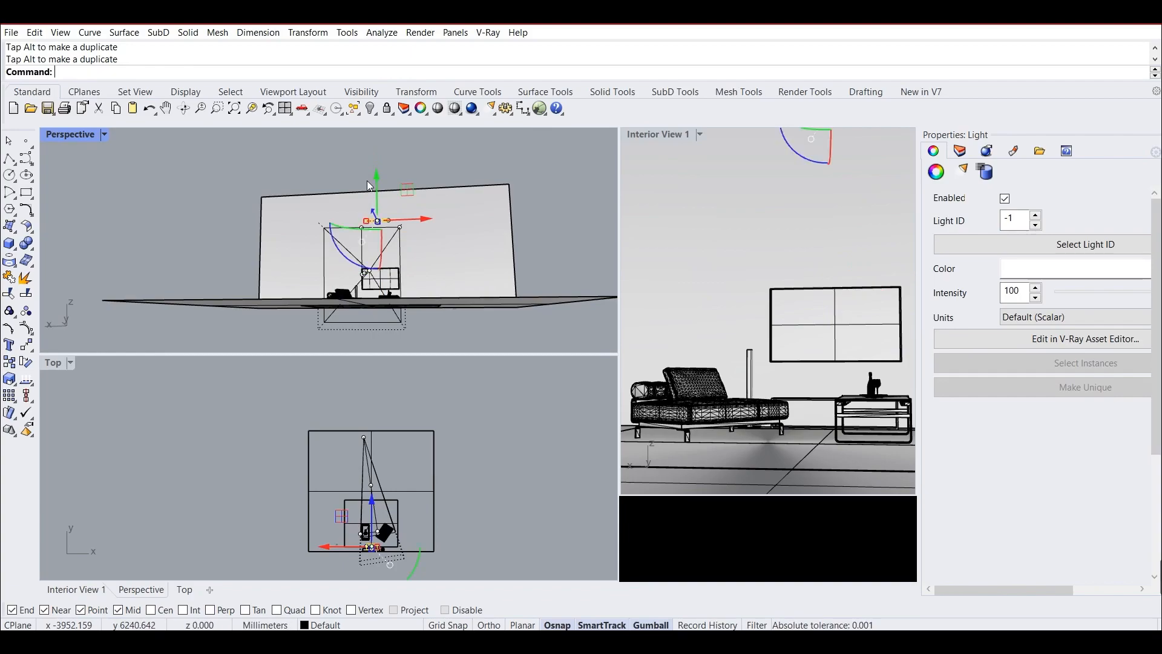
{"action": "scroll", "coordinate": [377, 189], "scroll_direction": "up", "scroll_amount": 5}
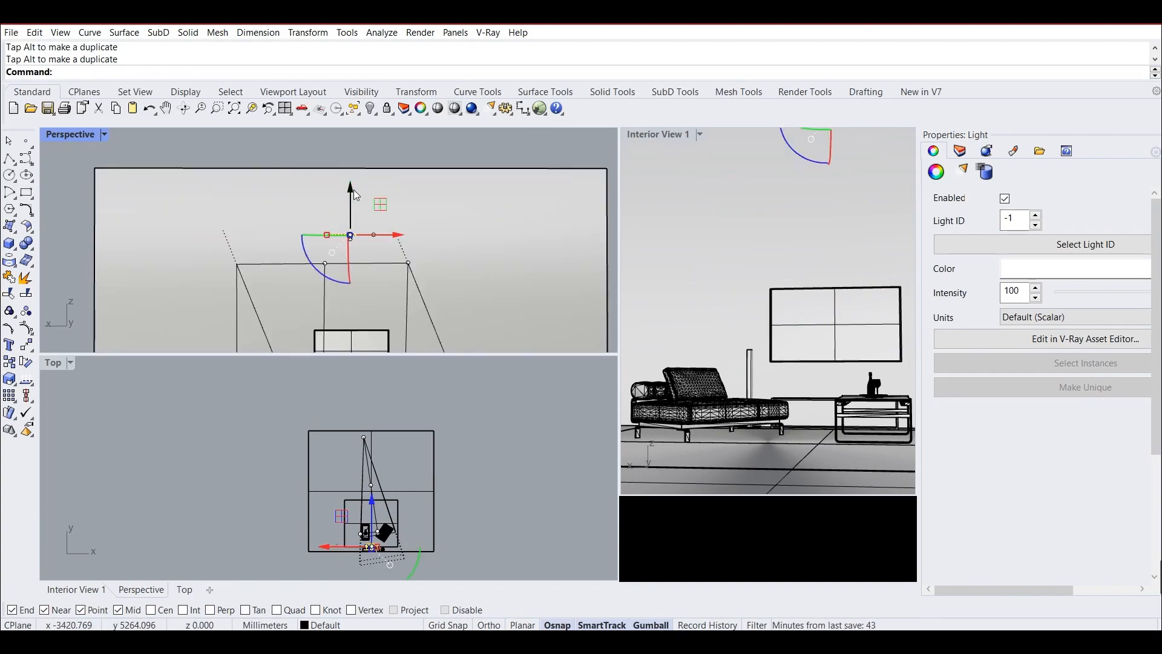
{"action": "left_click", "coordinate": [437, 152]}
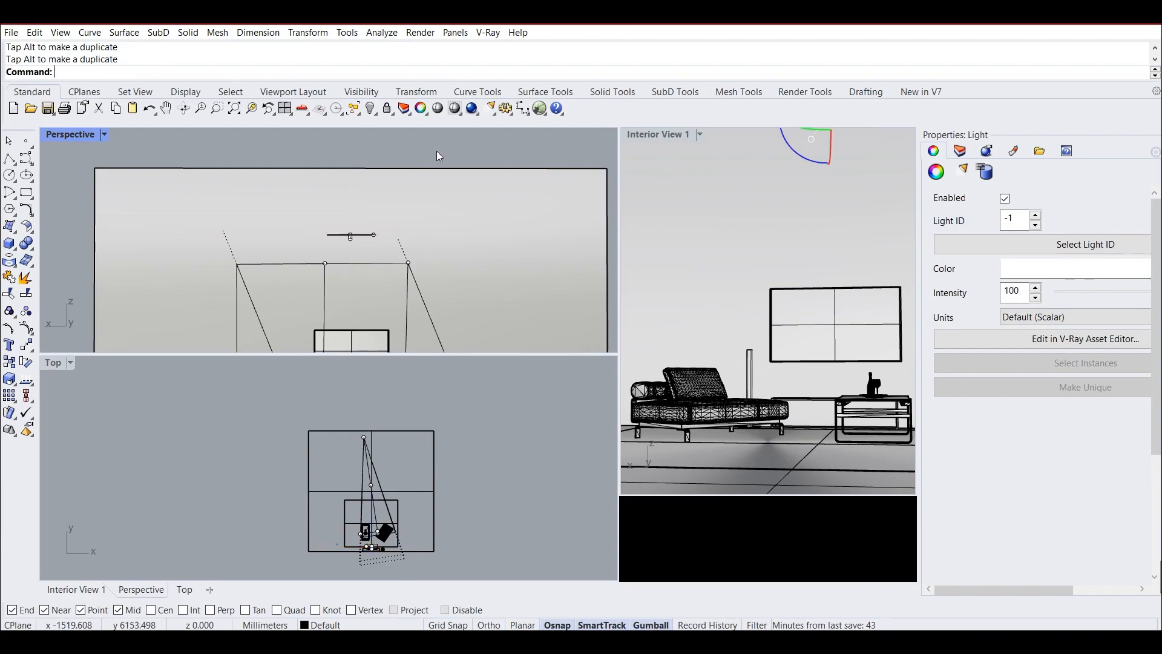
Open the rectangle light's settings in the V-Ray Asset Editor and set its intensity to 400 in Radiant power (W) units.
{"action": "left_click", "coordinate": [646, 154]}
{"action": "left_click", "coordinate": [488, 32]}
{"action": "left_click", "coordinate": [515, 49]}
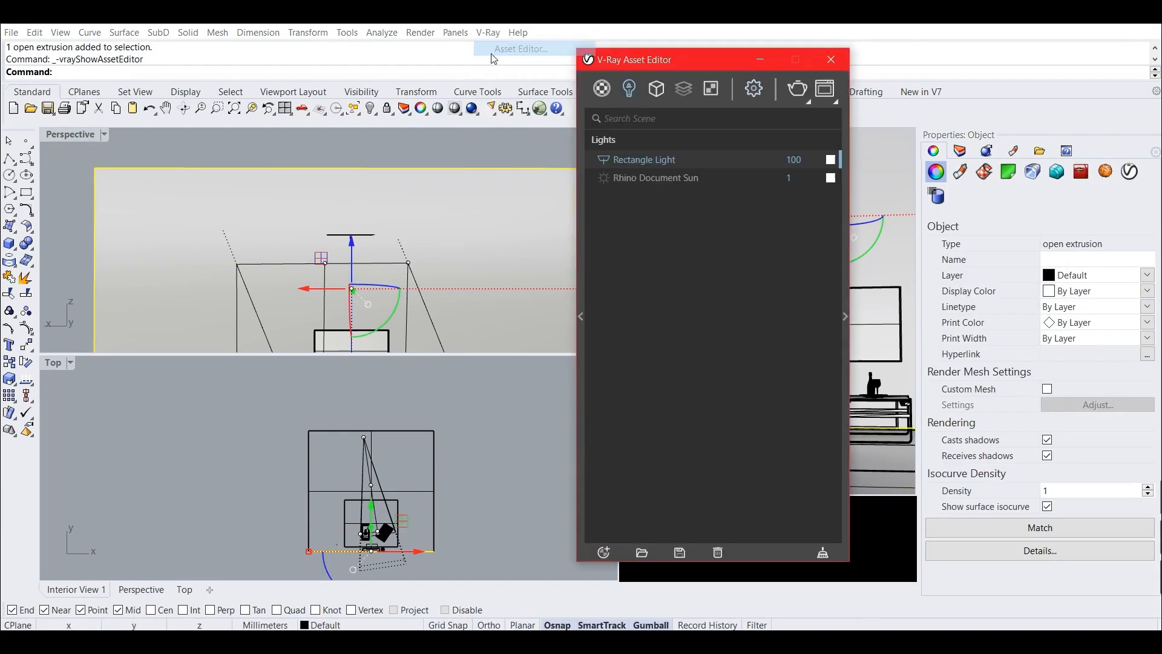
{"action": "left_click", "coordinate": [842, 160]}
{"action": "left_click_drag", "start_coordinate": [792, 58], "coordinate": [359, 50]}
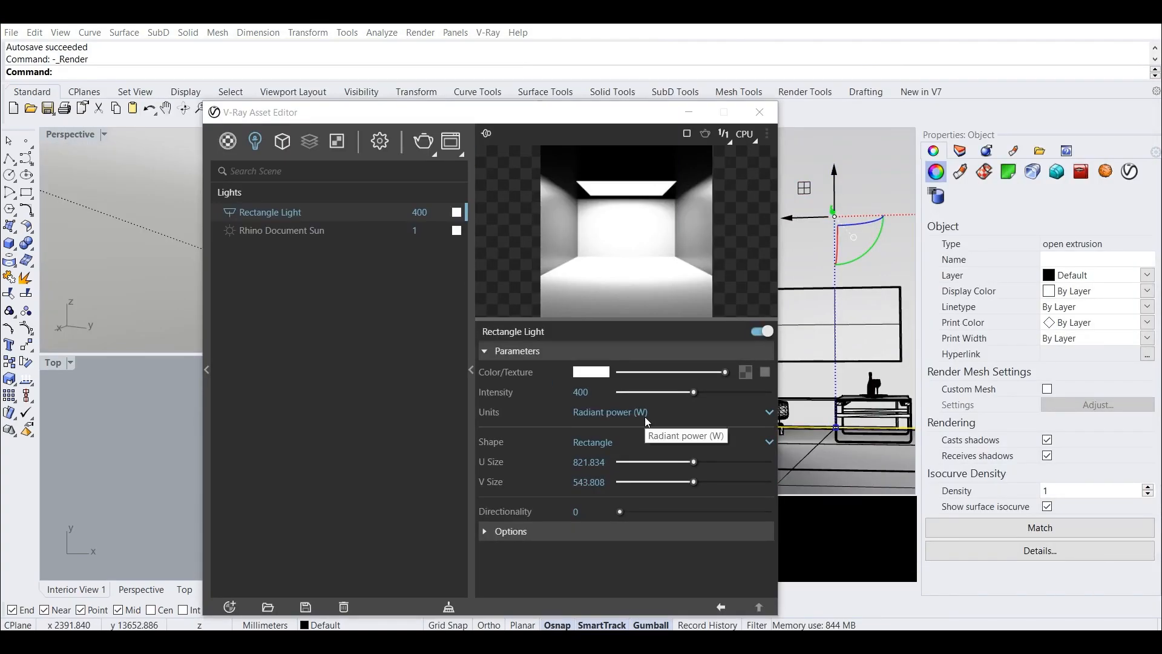
Check the light's unit options, keep Radiant power (W), and run a test render of Interior View 1, stopping it early.
{"action": "left_click", "coordinate": [639, 415]}
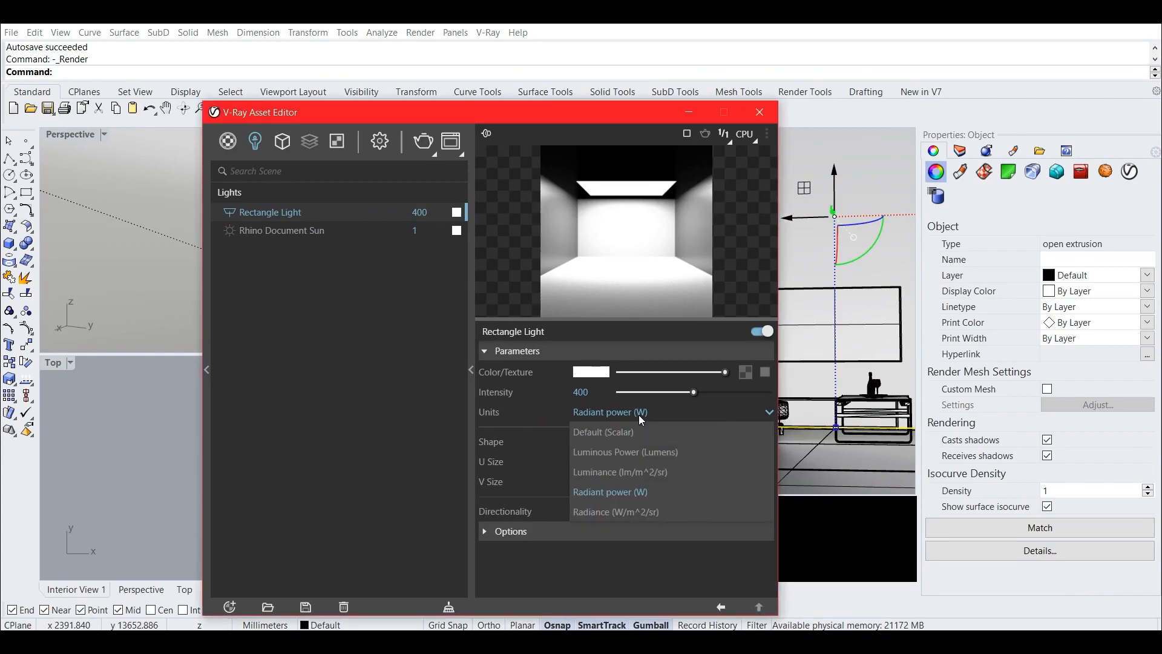
{"action": "left_click", "coordinate": [638, 415]}
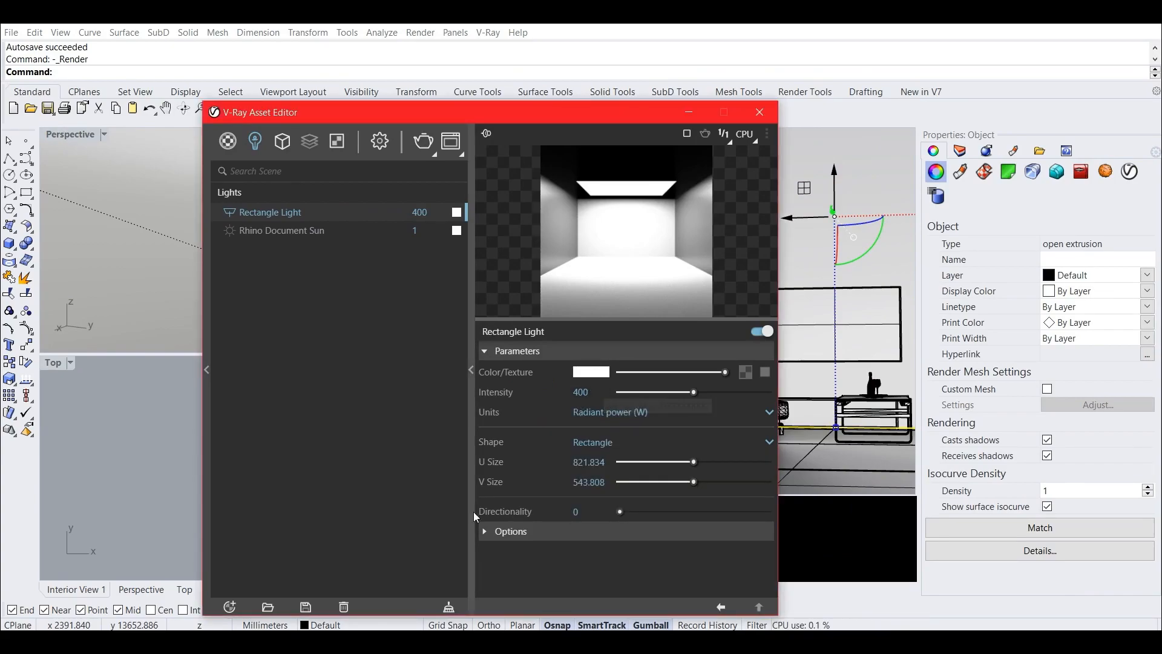
{"action": "left_click", "coordinate": [423, 143]}
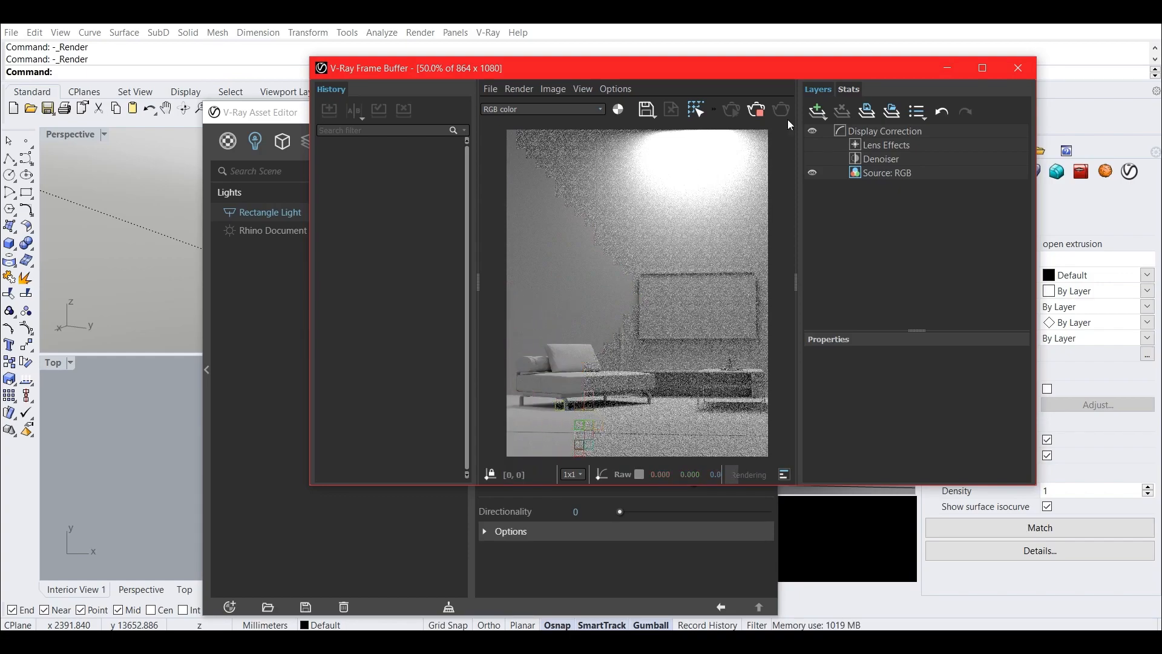
{"action": "left_click", "coordinate": [764, 118]}
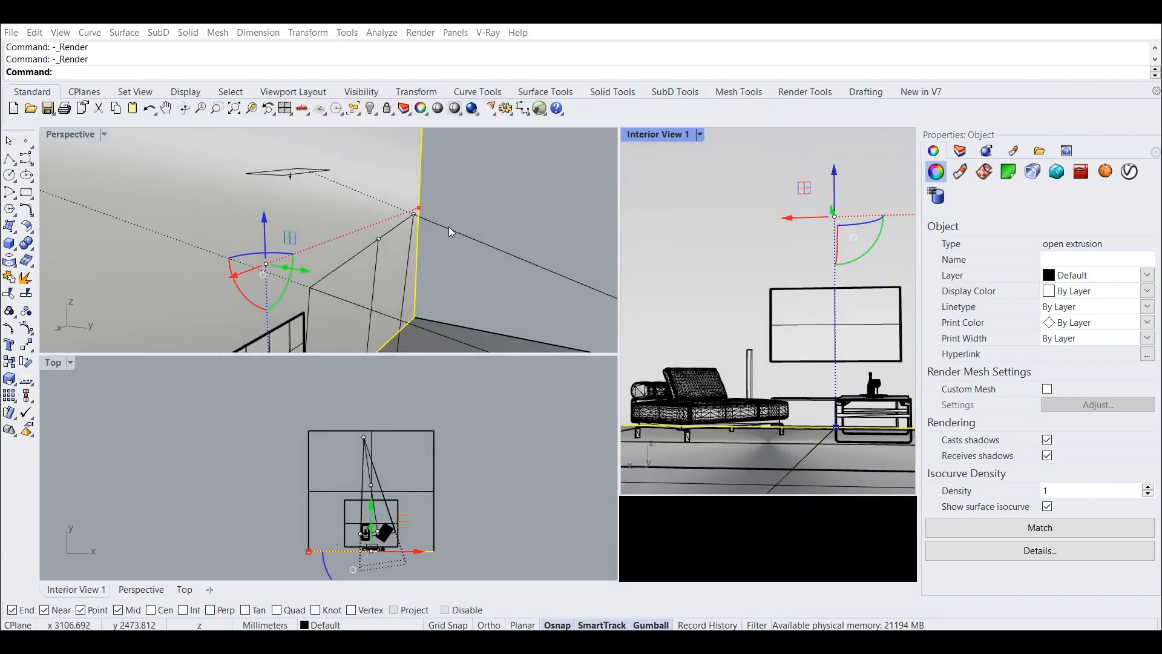
Move the overhead rectangle light forward, away from the back wall.
{"action": "right_click_drag", "start_coordinate": [449, 232], "coordinate": [381, 261]}
{"action": "scroll", "coordinate": [393, 249], "scroll_direction": "down", "scroll_amount": 5}
{"action": "left_click", "coordinate": [376, 223]}
{"action": "left_click_drag", "start_coordinate": [409, 244], "coordinate": [400, 283]}
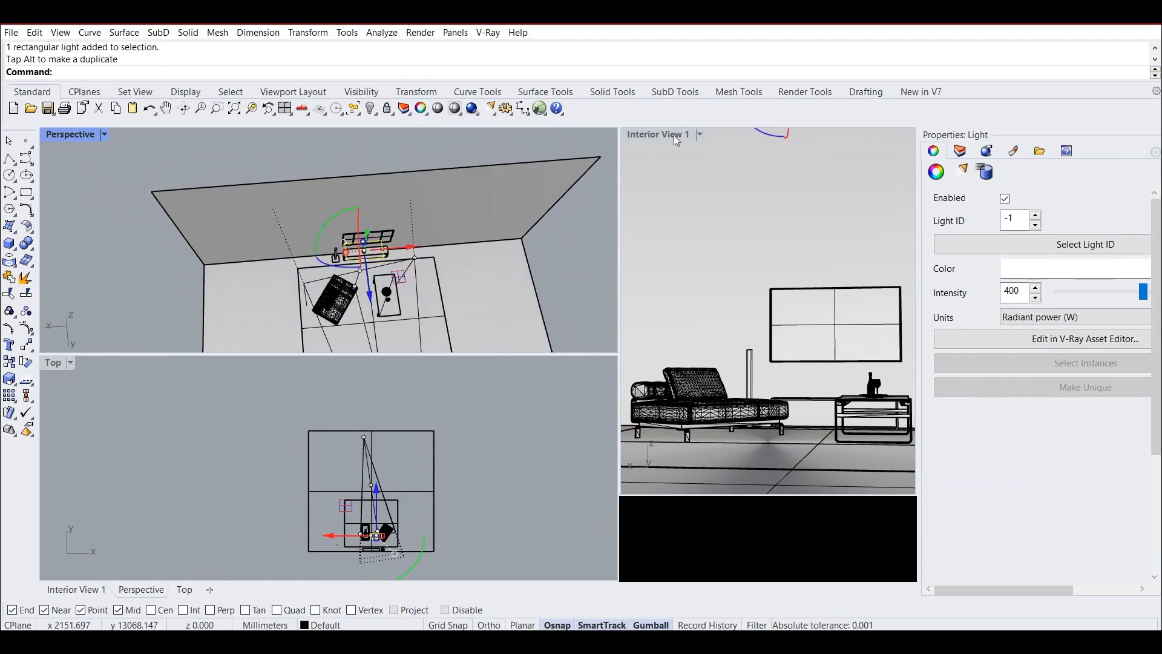
Reopen the V-Ray Asset Editor, test render the repositioned light, stop the render, and close the frame buffer.
{"action": "left_click", "coordinate": [488, 32]}
{"action": "left_click", "coordinate": [521, 45]}
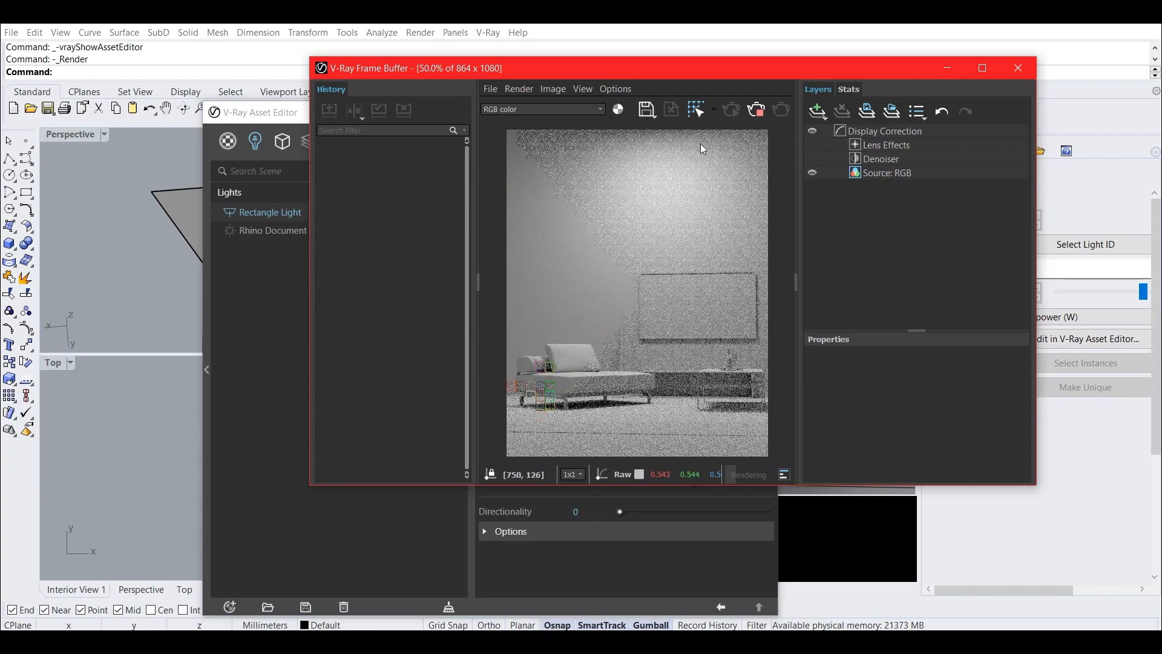
{"action": "left_click", "coordinate": [759, 115]}
{"action": "left_click", "coordinate": [1018, 68]}
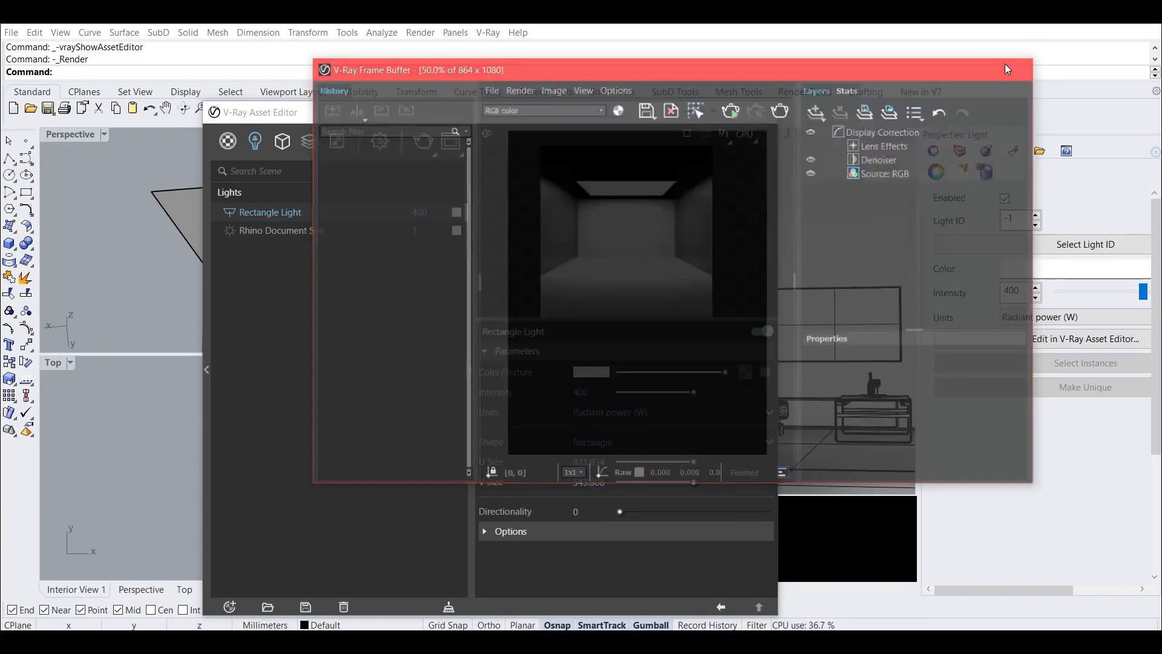
Set the rectangle light's intensity to 500.
{"action": "left_click_drag", "start_coordinate": [607, 391], "coordinate": [486, 376]}
{"action": "type", "text": "500"}
{"action": "key", "text": "Return"}
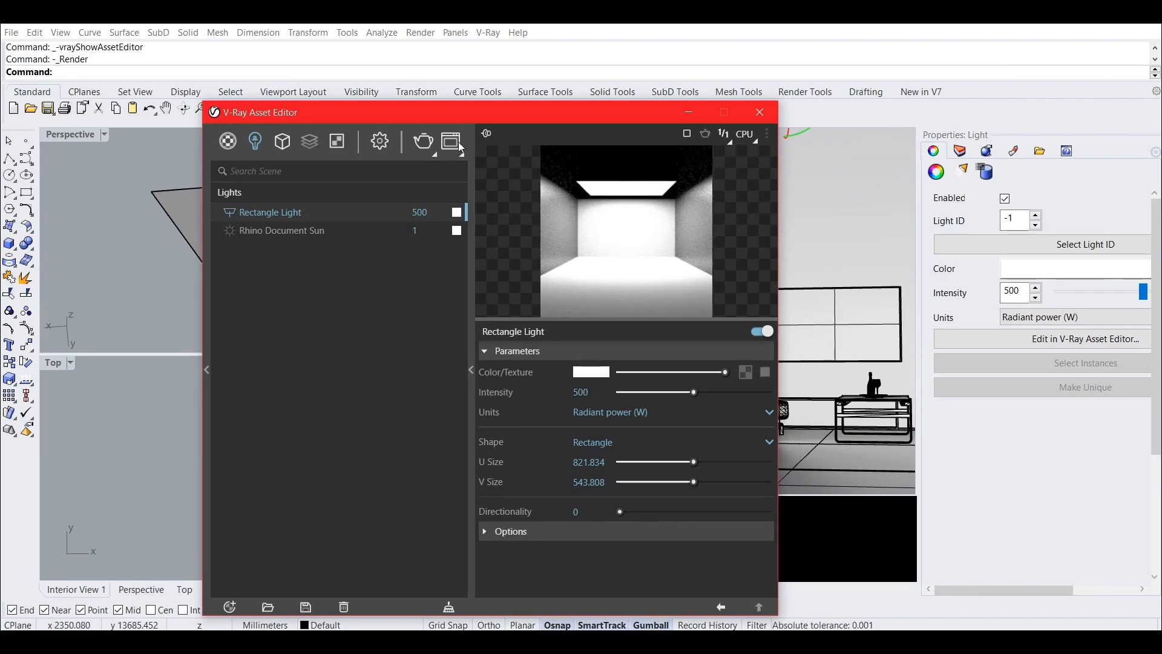
Turn on Interactive rendering, start the render, and arrange the V-Ray windows so the Perspective viewport stays accessible.
{"action": "left_click", "coordinate": [377, 145]}
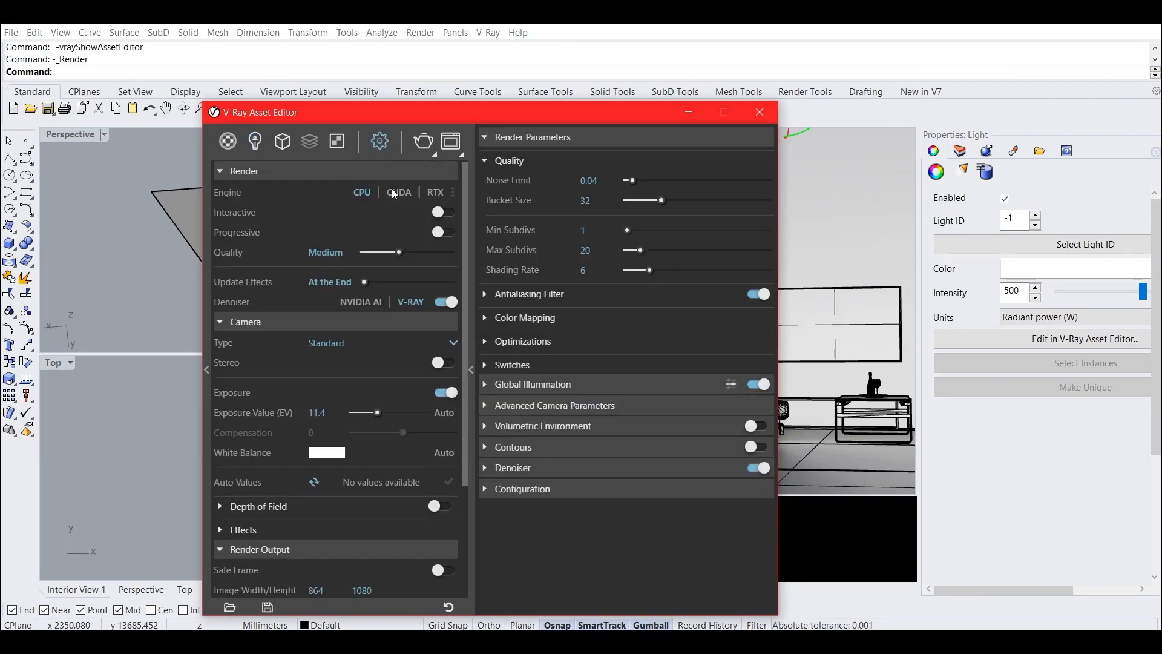
{"action": "left_click", "coordinate": [441, 212]}
{"action": "left_click", "coordinate": [427, 142]}
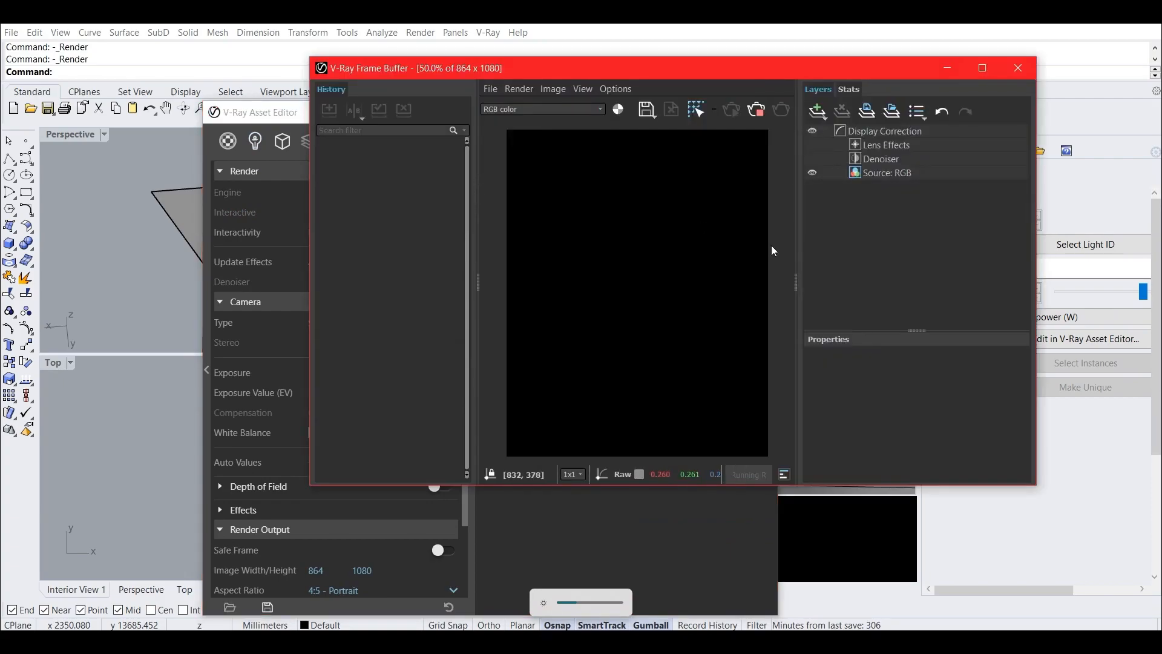
{"action": "left_click_drag", "start_coordinate": [749, 70], "coordinate": [866, 92]}
{"action": "left_click_drag", "start_coordinate": [359, 115], "coordinate": [21, 460]}
Shift the overhead light toward the sofa side and slightly closer to the back wall while watching the interactive render.
{"action": "right_click_drag", "start_coordinate": [370, 197], "coordinate": [380, 238]}
{"action": "scroll", "coordinate": [369, 248], "scroll_direction": "up", "scroll_amount": 5}
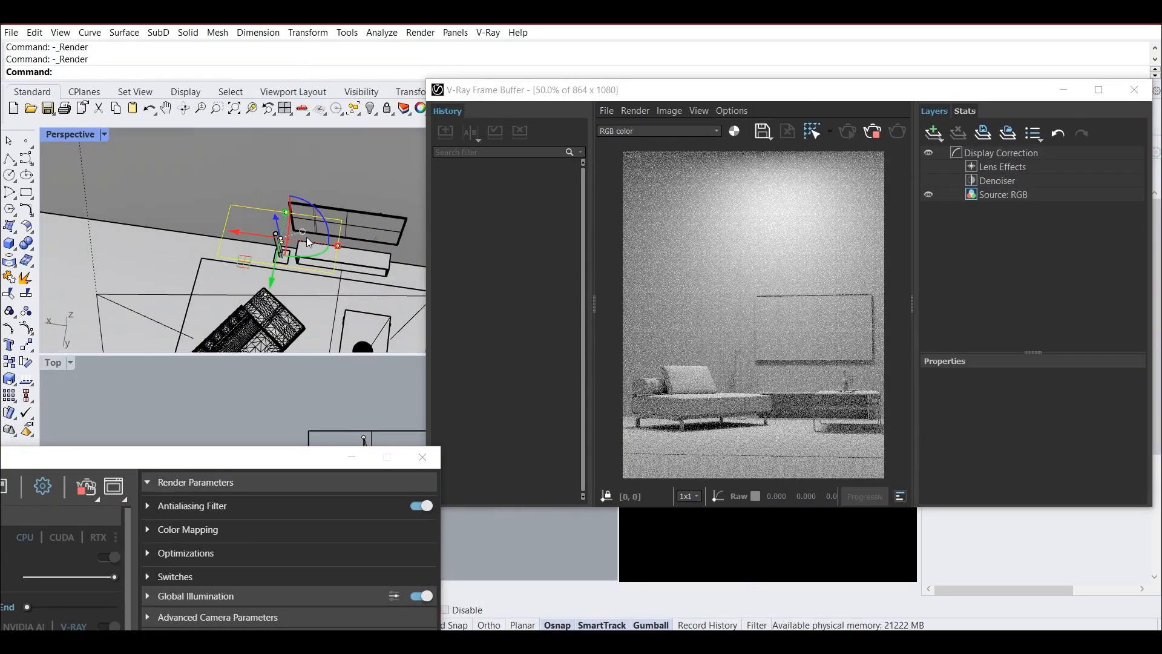
{"action": "left_click_drag", "start_coordinate": [245, 235], "coordinate": [224, 235]}
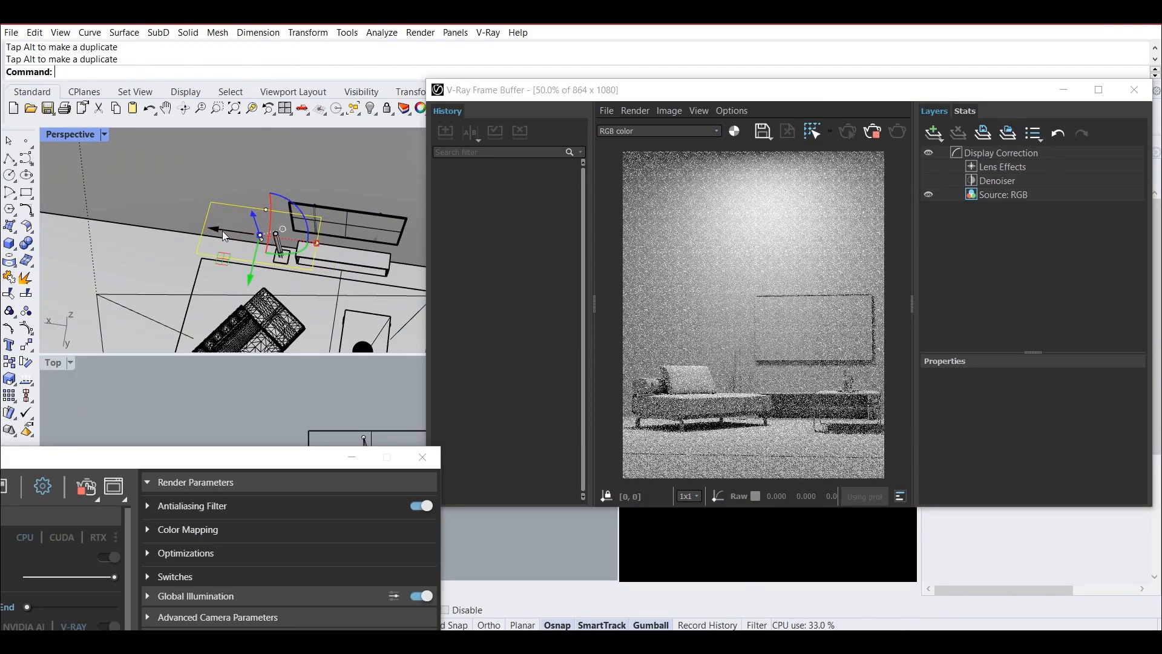
{"action": "left_click_drag", "start_coordinate": [250, 280], "coordinate": [255, 276]}
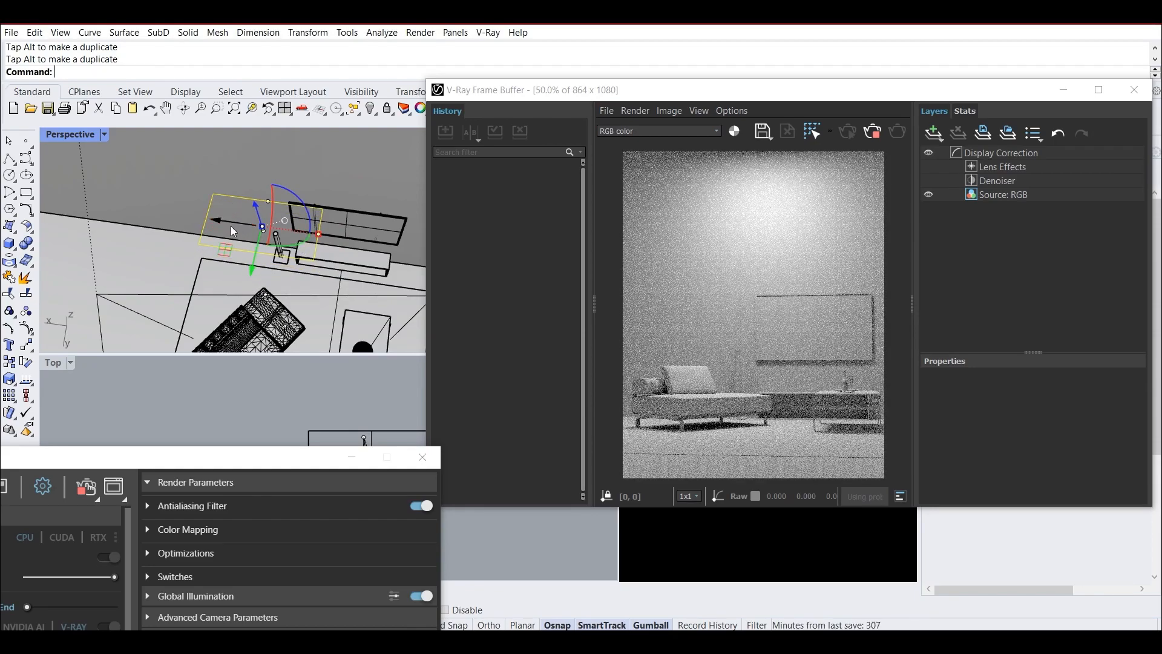
{"action": "left_click_drag", "start_coordinate": [216, 219], "coordinate": [216, 219]}
{"action": "scroll", "coordinate": [316, 248], "scroll_direction": "down", "scroll_amount": 11}
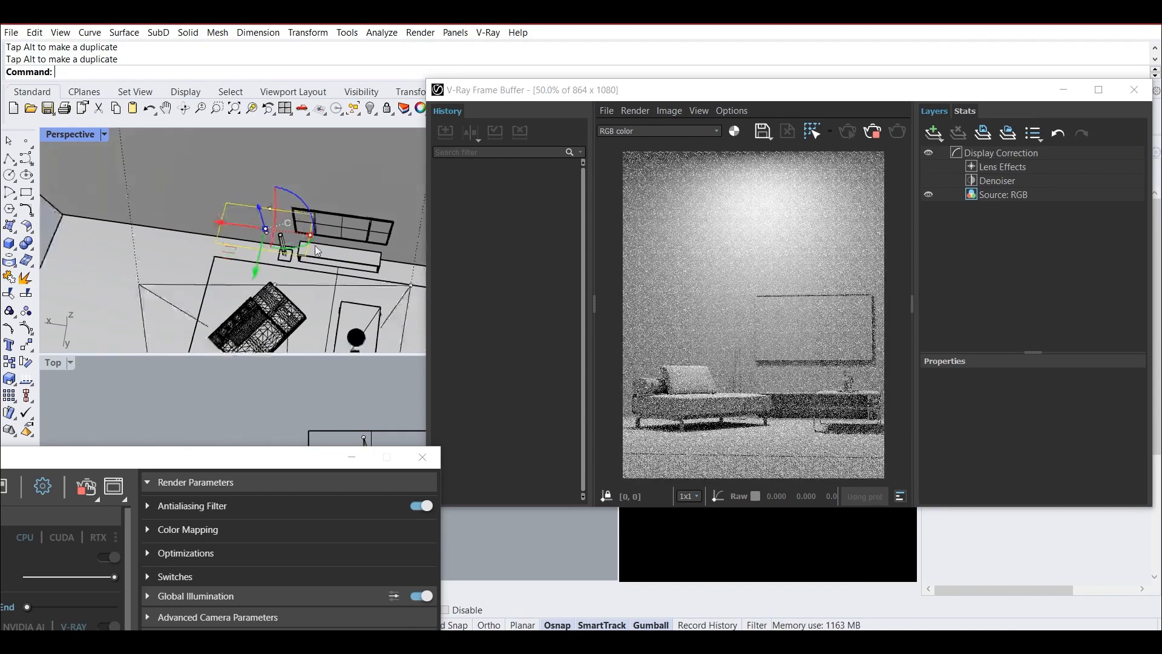
Deselect the light, end the interactive render, and close the V-Ray Frame Buffer and Asset Editor.
{"action": "left_click", "coordinate": [161, 235]}
{"action": "left_click_drag", "start_coordinate": [929, 97], "coordinate": [827, 97]}
{"action": "left_click", "coordinate": [1022, 83]}
{"action": "scroll", "coordinate": [387, 225], "scroll_direction": "up", "scroll_amount": 3}
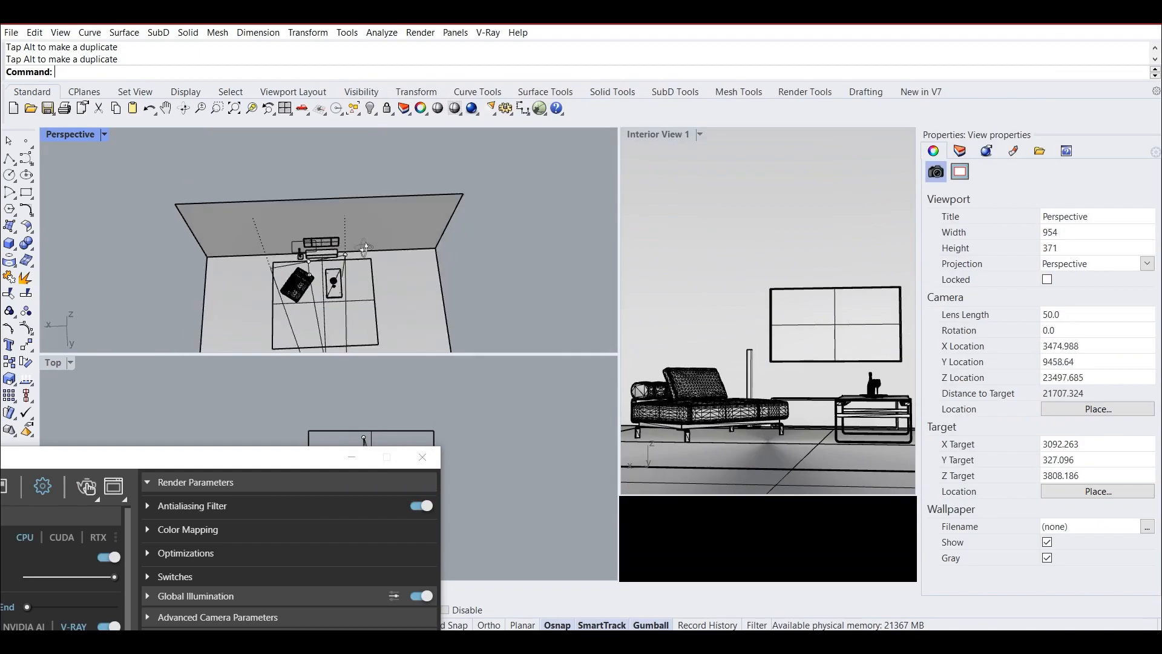
{"action": "left_click", "coordinate": [423, 457]}
Draw a second V-Ray rectangle light about 2.3 m long, starting at the floor's side edge on the sofa side.
{"action": "right_click_drag", "start_coordinate": [357, 284], "coordinate": [388, 195]}
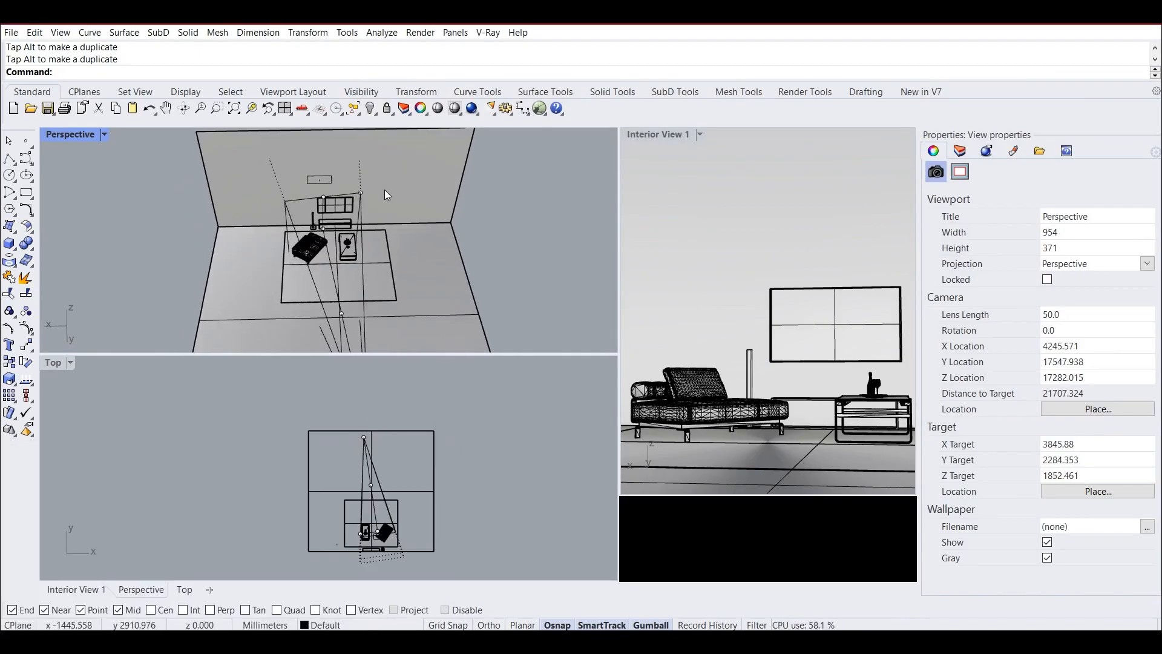
{"action": "left_click", "coordinate": [505, 33]}
{"action": "mouse_move", "coordinate": [520, 125]}
{"action": "left_click", "coordinate": [646, 124]}
{"action": "scroll", "coordinate": [345, 236], "scroll_direction": "up", "scroll_amount": 5}
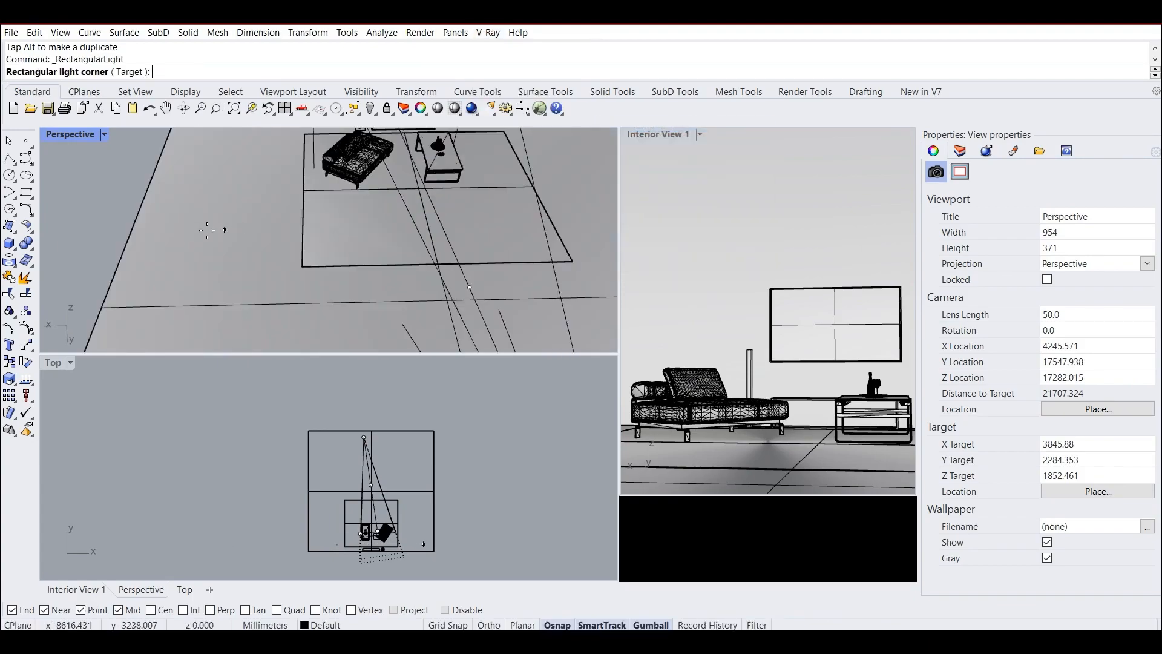
{"action": "left_click", "coordinate": [132, 230]}
{"action": "left_click", "coordinate": [239, 228]}
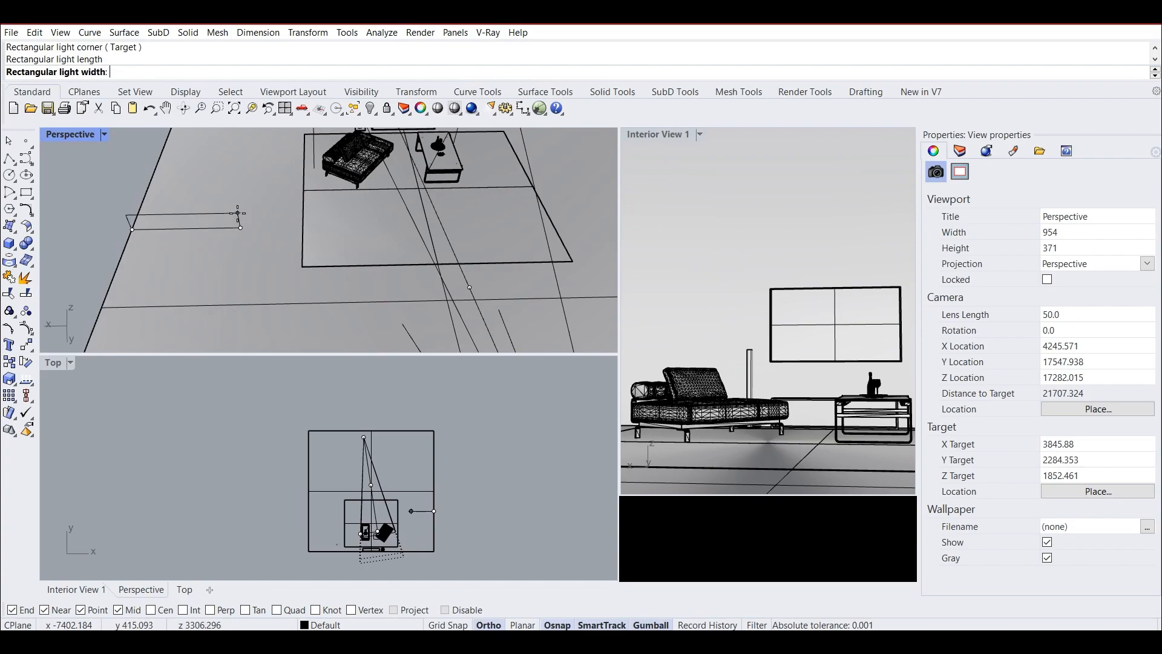
{"action": "left_click", "coordinate": [240, 209], "text": "shift"}
{"action": "left_click", "coordinate": [220, 210]}
Rotate the second rectangle light a quarter turn so its long side stands vertically.
{"action": "right_click_drag", "start_coordinate": [220, 211], "coordinate": [251, 171]}
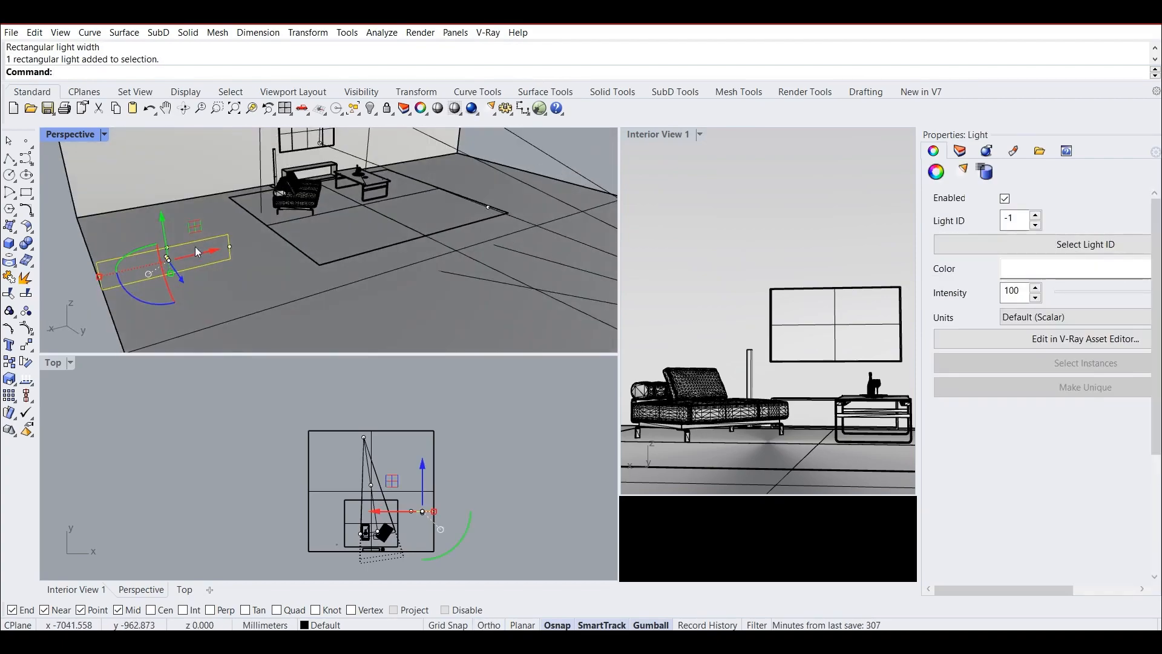
{"action": "left_click_drag", "start_coordinate": [138, 306], "coordinate": [124, 237], "text": "shift"}
{"action": "scroll", "coordinate": [193, 285], "scroll_direction": "down", "scroll_amount": 5}
{"action": "right_click_drag", "start_coordinate": [187, 294], "coordinate": [190, 282]}
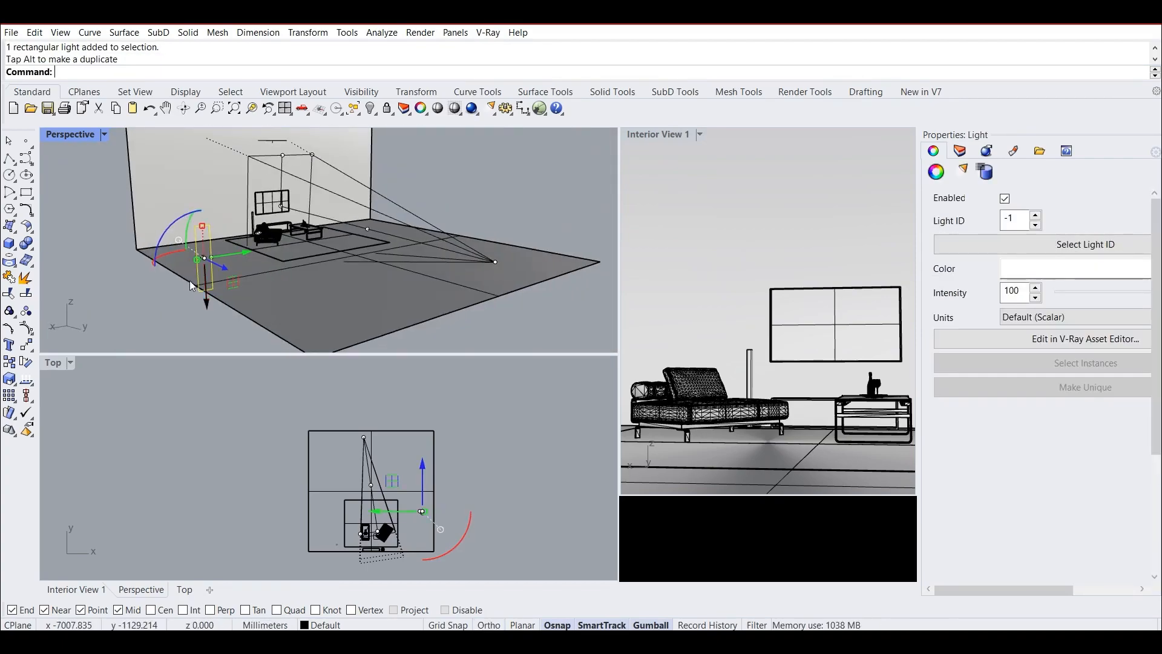
Raise the second rectangle light off the floor and turn it about its vertical axis to face the sofa.
{"action": "left_click_drag", "start_coordinate": [204, 305], "coordinate": [205, 250]}
{"action": "right_click_drag", "start_coordinate": [166, 209], "coordinate": [185, 232]}
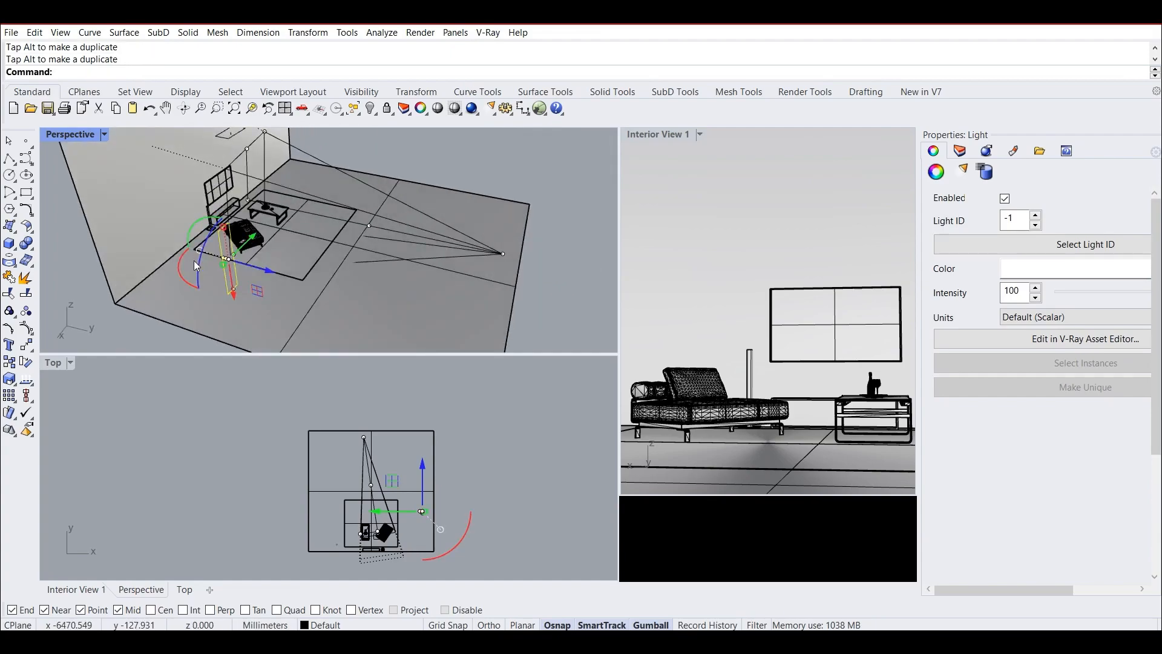
{"action": "left_click_drag", "start_coordinate": [182, 277], "coordinate": [161, 238]}
{"action": "right_click_drag", "start_coordinate": [161, 238], "coordinate": [266, 247]}
{"action": "left_click_drag", "start_coordinate": [303, 270], "coordinate": [381, 222]}
{"action": "right_click_drag", "start_coordinate": [381, 222], "coordinate": [379, 259]}
Move the upright side light closer to the sofa and slightly toward the back wall.
{"action": "left_click_drag", "start_coordinate": [370, 242], "coordinate": [294, 234]}
{"action": "left_click_drag", "start_coordinate": [210, 203], "coordinate": [221, 183]}
{"action": "right_click_drag", "start_coordinate": [389, 212], "coordinate": [298, 204]}
{"action": "scroll", "coordinate": [360, 260], "scroll_direction": "down", "scroll_amount": 8}
{"action": "scroll", "coordinate": [357, 251], "scroll_direction": "up", "scroll_amount": 5}
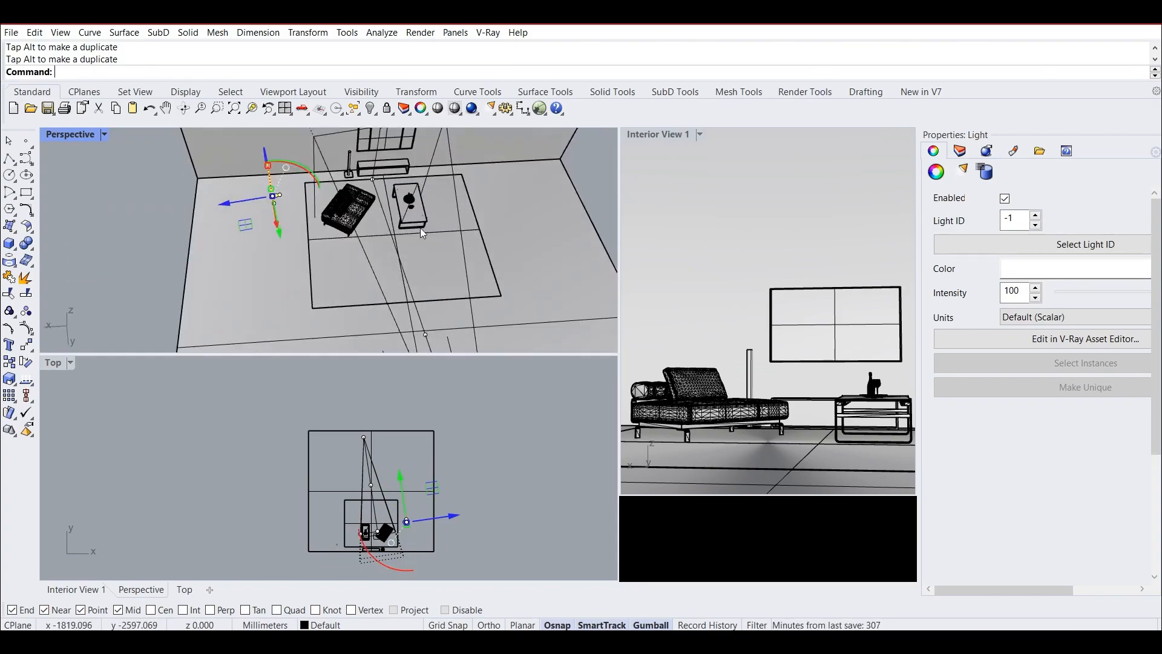
{"action": "right_click_drag", "start_coordinate": [387, 259], "coordinate": [376, 212]}
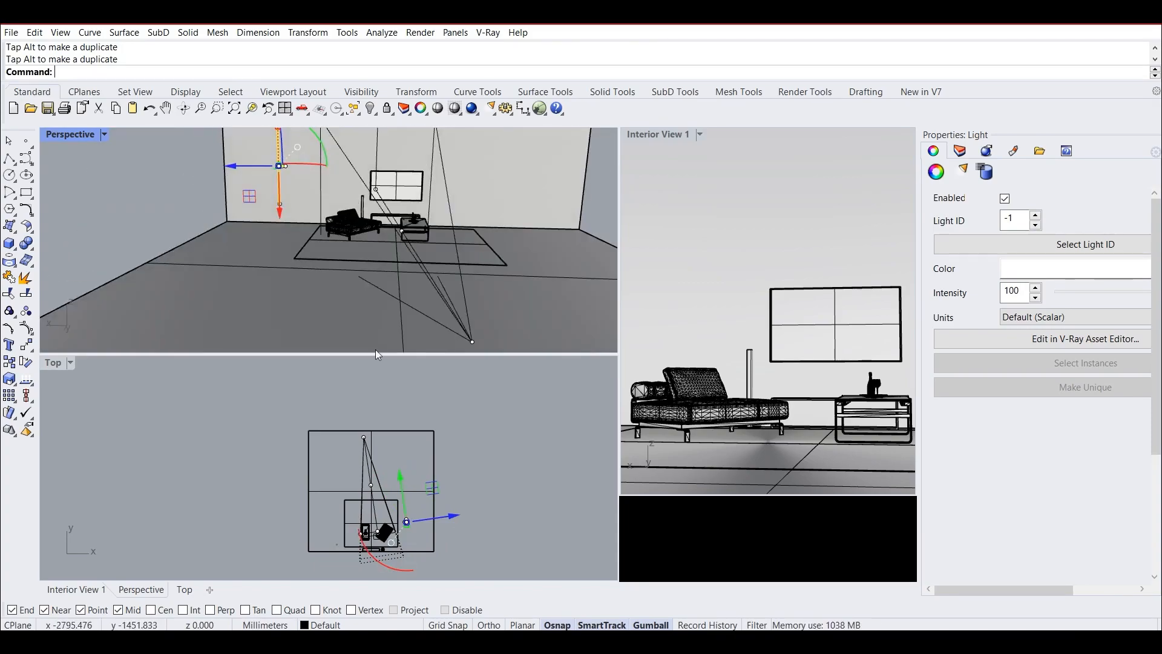
{"action": "scroll", "coordinate": [399, 437], "scroll_direction": "down", "scroll_amount": 4}
{"action": "scroll", "coordinate": [408, 293], "scroll_direction": "down", "scroll_amount": 10}
{"action": "scroll", "coordinate": [397, 261], "scroll_direction": "up", "scroll_amount": 6}
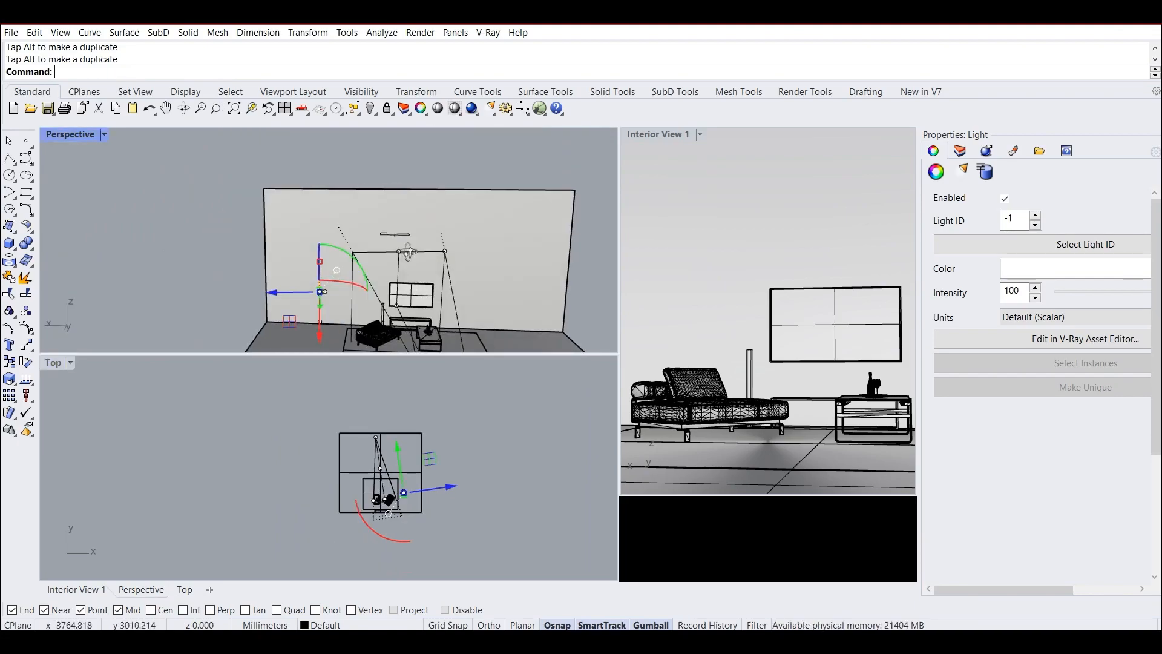
Nudge the overhead rectangle light above the sofa area and deselect it.
{"action": "left_click", "coordinate": [403, 242]}
{"action": "left_click_drag", "start_coordinate": [388, 191], "coordinate": [381, 202]}
{"action": "key", "text": "Escape"}
{"action": "scroll", "coordinate": [386, 513], "scroll_direction": "up", "scroll_amount": 8}
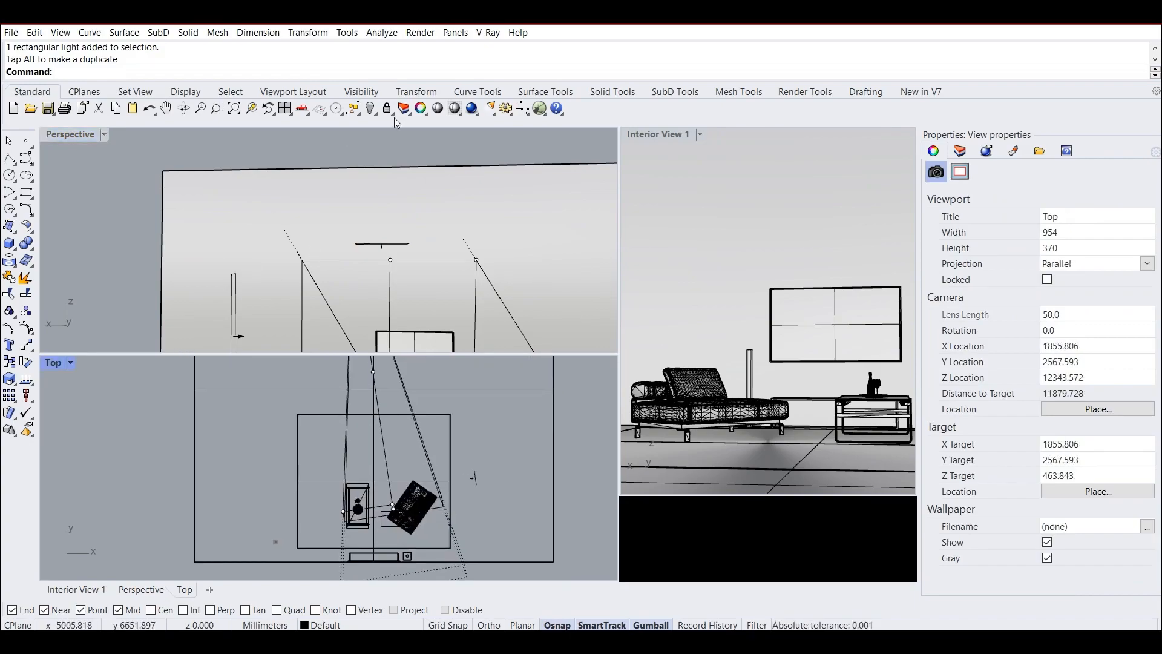
Make Interior View 1 the active view and start a V-Ray interactive render of it.
{"action": "left_click", "coordinate": [702, 138]}
{"action": "left_click", "coordinate": [488, 32]}
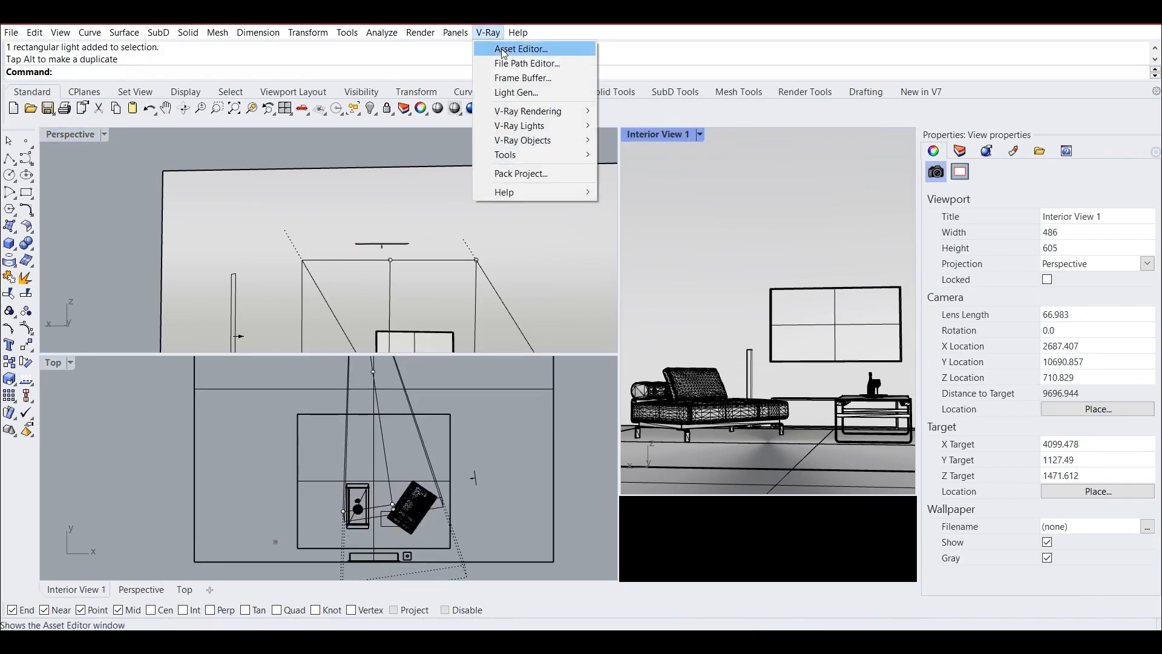
{"action": "left_click", "coordinate": [519, 44]}
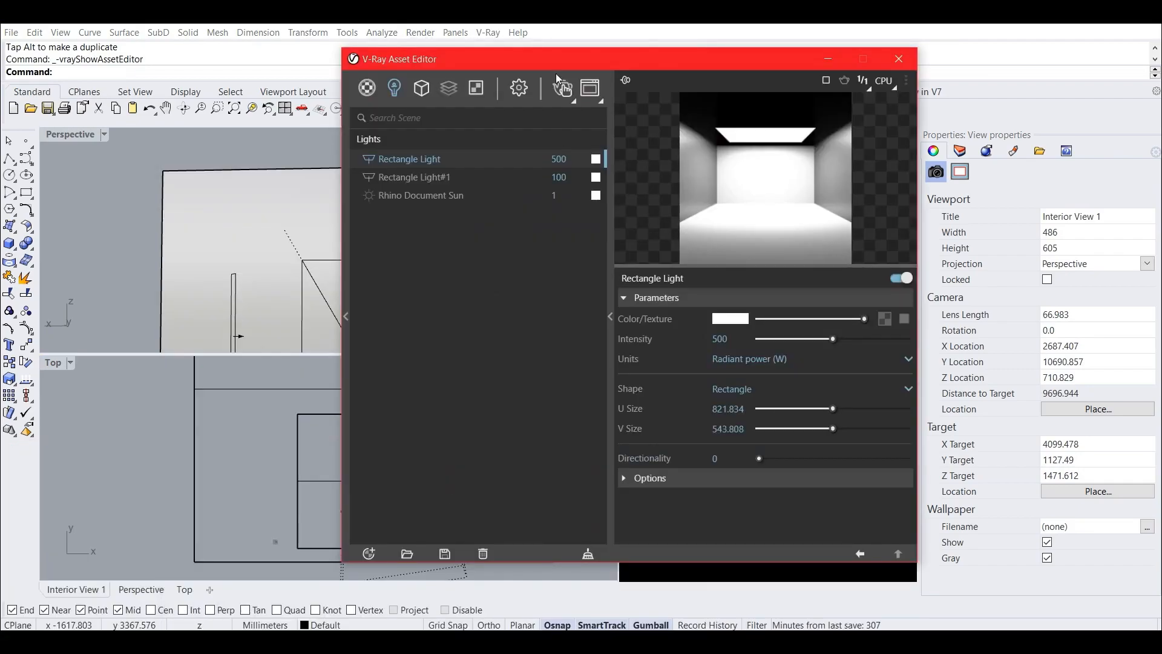
{"action": "left_click", "coordinate": [563, 90]}
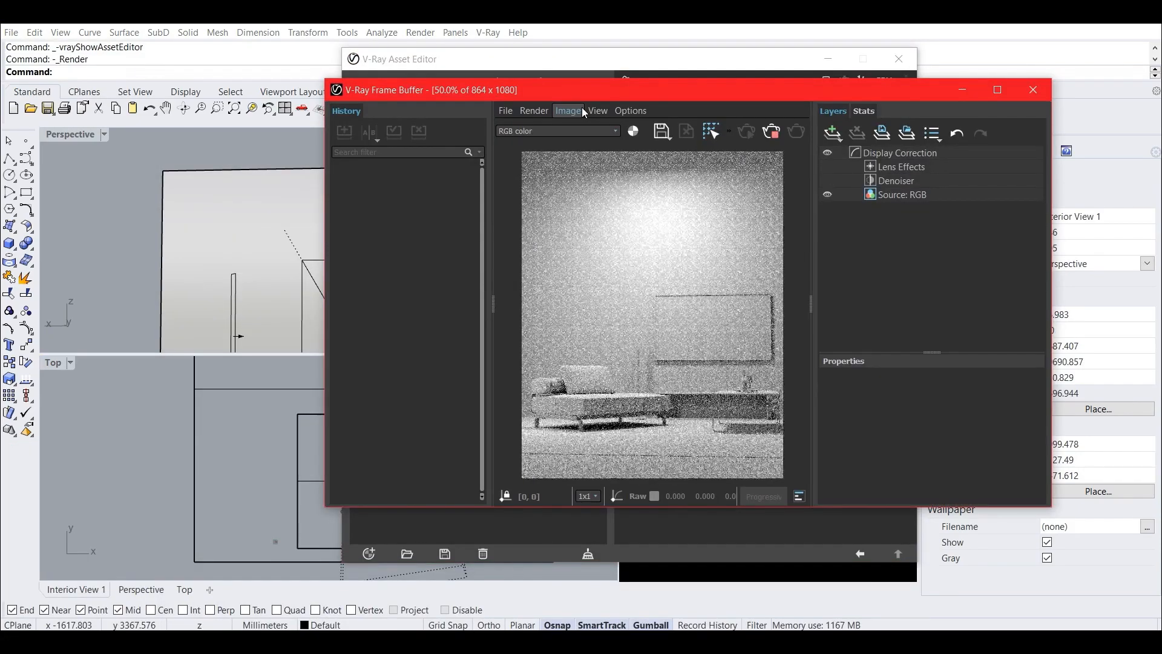
Arrange the Frame Buffer and Asset Editor side by side and switch off the overhead Rectangle Light.
{"action": "left_click_drag", "start_coordinate": [593, 97], "coordinate": [726, 116]}
{"action": "left_click_drag", "start_coordinate": [679, 63], "coordinate": [354, 76]}
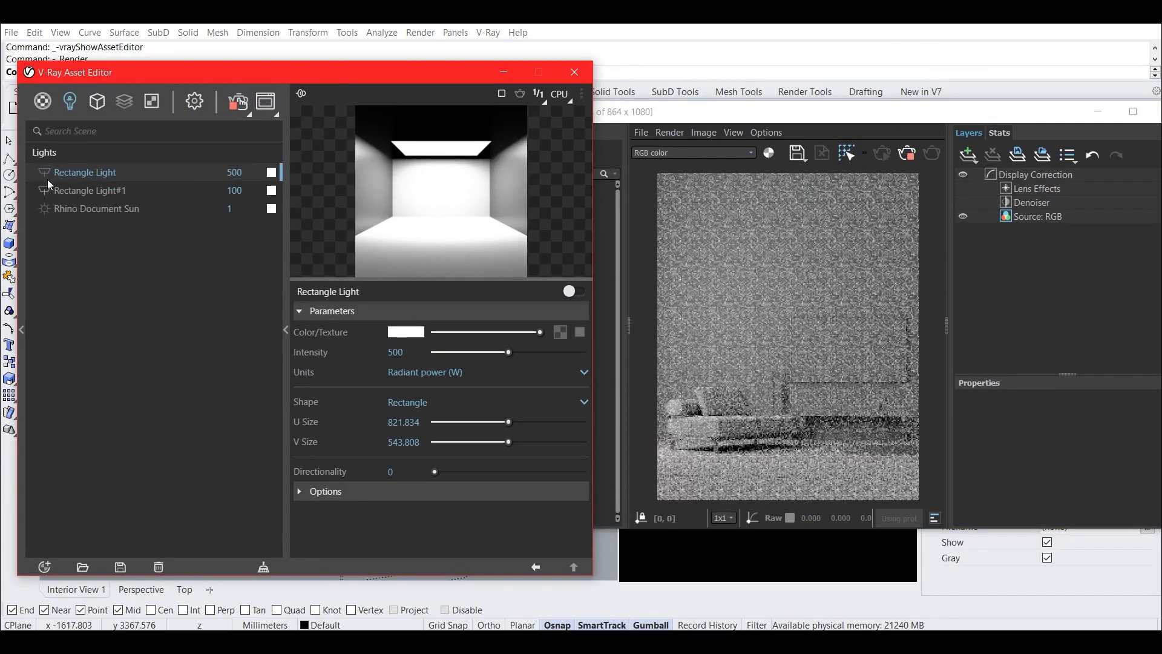
{"action": "left_click", "coordinate": [577, 292]}
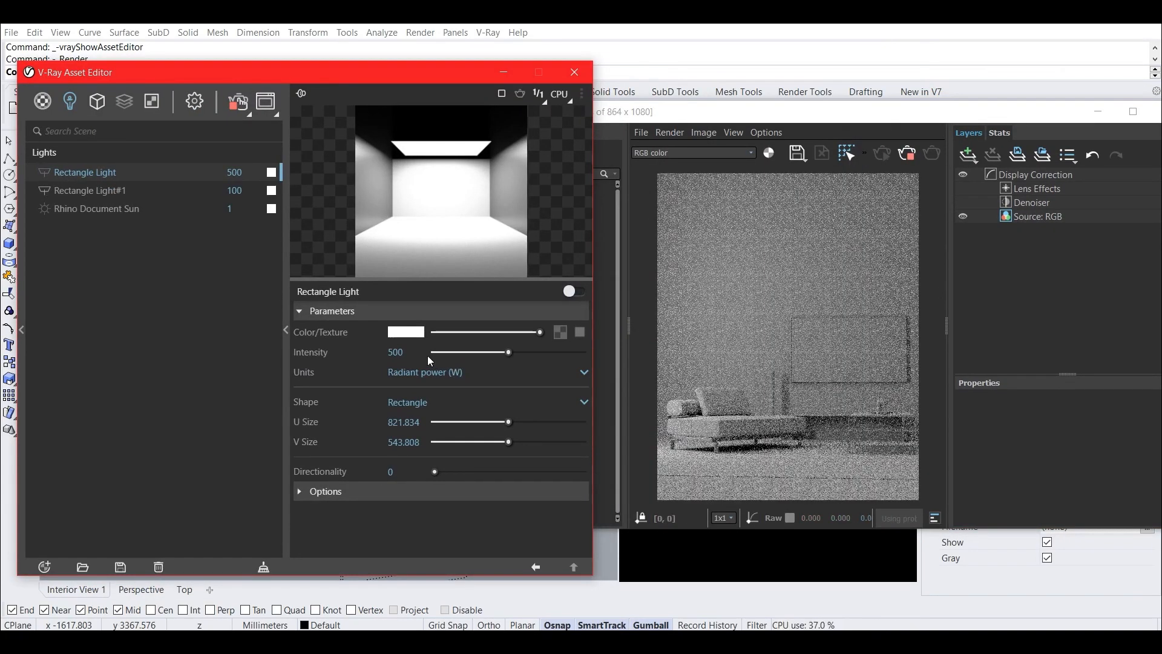
{"action": "left_click_drag", "start_coordinate": [407, 77], "coordinate": [912, 123]}
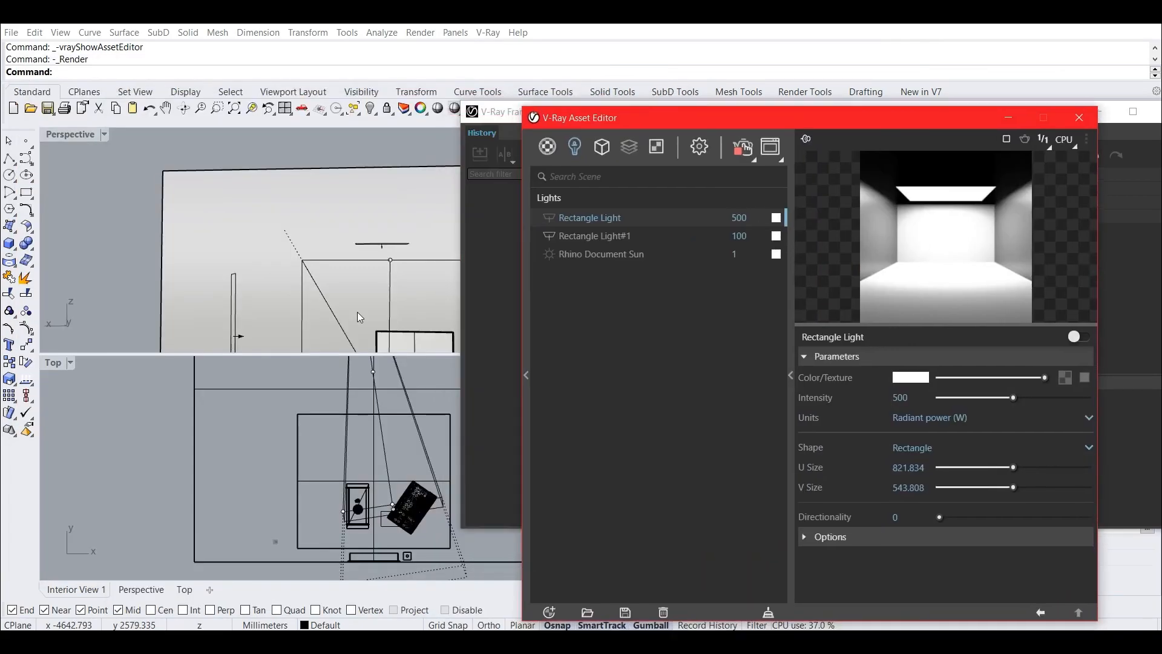
Select the upright side light and shift it closer to the sofa in the Top view.
{"action": "right_click_drag", "start_coordinate": [268, 351], "coordinate": [305, 260]}
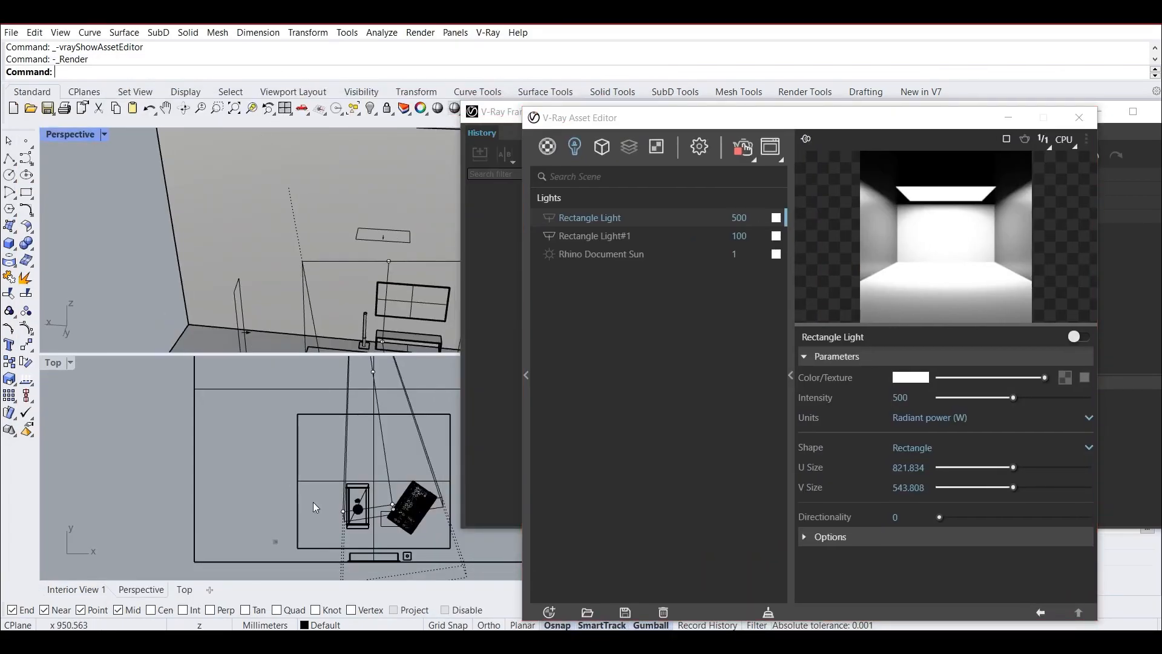
{"action": "right_click_drag", "start_coordinate": [314, 507], "coordinate": [278, 464]}
{"action": "left_click", "coordinate": [440, 434]}
{"action": "scroll", "coordinate": [440, 439], "scroll_direction": "up", "scroll_amount": 4}
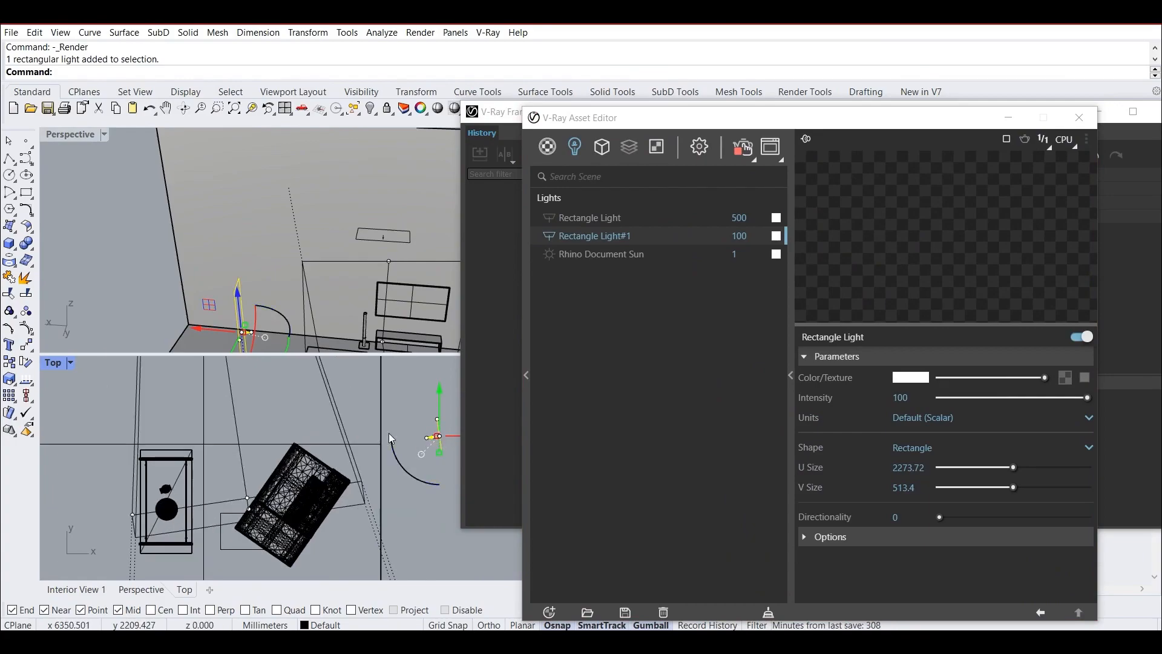
{"action": "right_click_drag", "start_coordinate": [388, 433], "coordinate": [230, 439]}
{"action": "left_click_drag", "start_coordinate": [305, 409], "coordinate": [225, 422]}
Check the side light's effect in the interactive render, moving the V-Ray windows clear of the Perspective view.
{"action": "left_click_drag", "start_coordinate": [927, 117], "coordinate": [373, 171]}
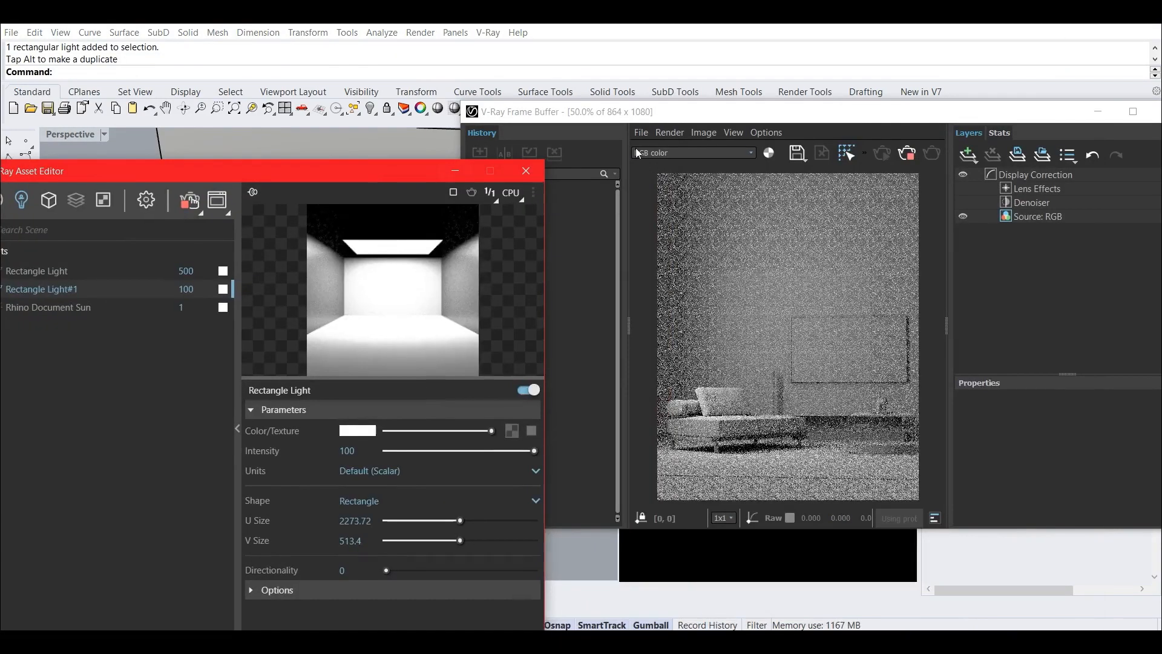
{"action": "left_click_drag", "start_coordinate": [852, 114], "coordinate": [897, 128]}
{"action": "left_click_drag", "start_coordinate": [318, 169], "coordinate": [839, 167]}
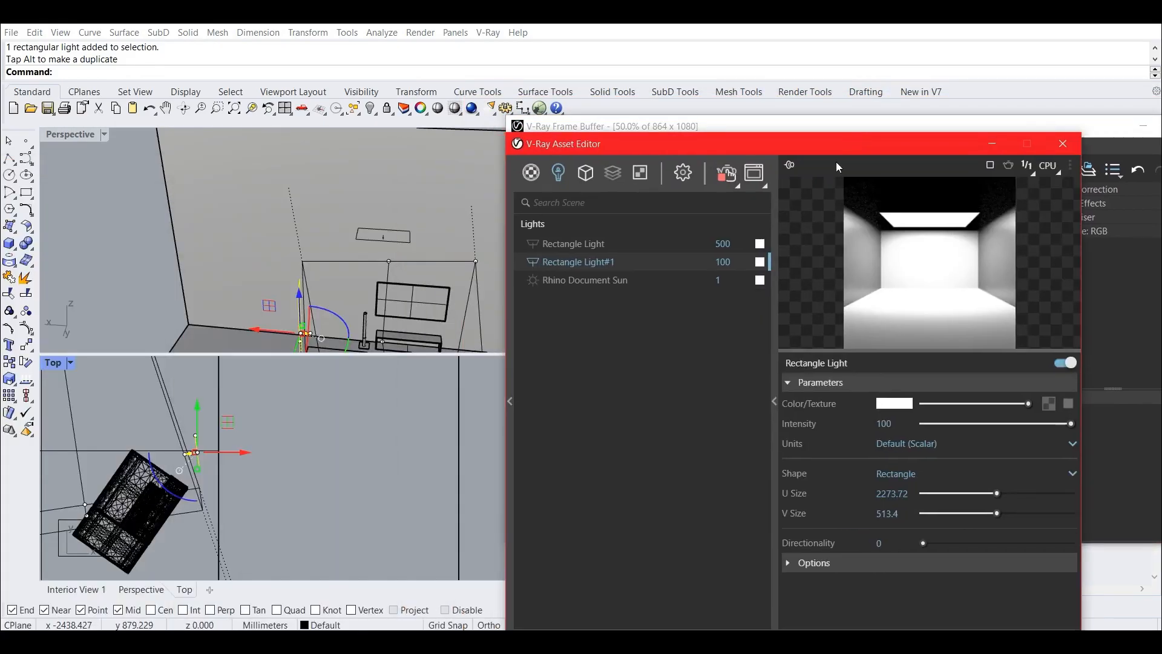
{"action": "right_click_drag", "start_coordinate": [319, 256], "coordinate": [319, 203]}
{"action": "left_click_drag", "start_coordinate": [318, 197], "coordinate": [321, 197]}
{"action": "left_click_drag", "start_coordinate": [825, 144], "coordinate": [862, 194]}
Move the side light away from the back wall and slightly outward from the sofa, keeping the interactive render in sight.
{"action": "right_click_drag", "start_coordinate": [362, 203], "coordinate": [369, 324]}
{"action": "scroll", "coordinate": [370, 327], "scroll_direction": "up", "scroll_amount": 7}
{"action": "left_click_drag", "start_coordinate": [259, 200], "coordinate": [210, 223]}
{"action": "left_click_drag", "start_coordinate": [298, 225], "coordinate": [302, 237]}
{"action": "left_click_drag", "start_coordinate": [811, 198], "coordinate": [292, 466]}
Adjust the side light's height and move it back toward the back wall beside the sofa.
{"action": "right_click_drag", "start_coordinate": [285, 263], "coordinate": [308, 277]}
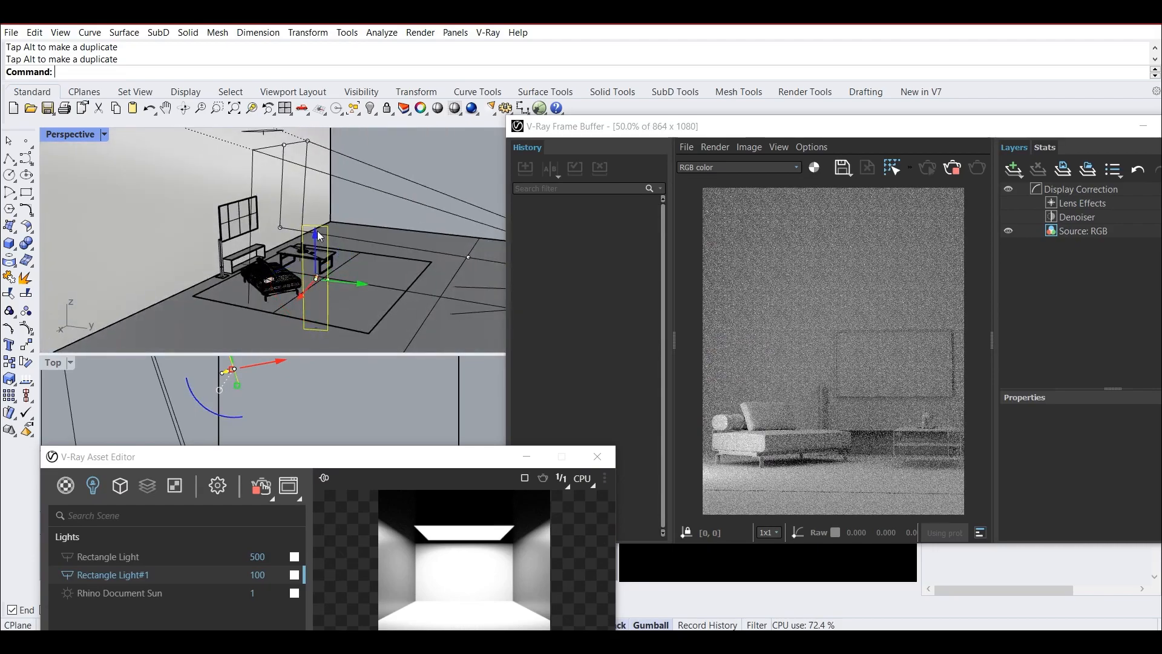
{"action": "left_click_drag", "start_coordinate": [318, 211], "coordinate": [318, 211]}
{"action": "left_click_drag", "start_coordinate": [362, 260], "coordinate": [275, 255]}
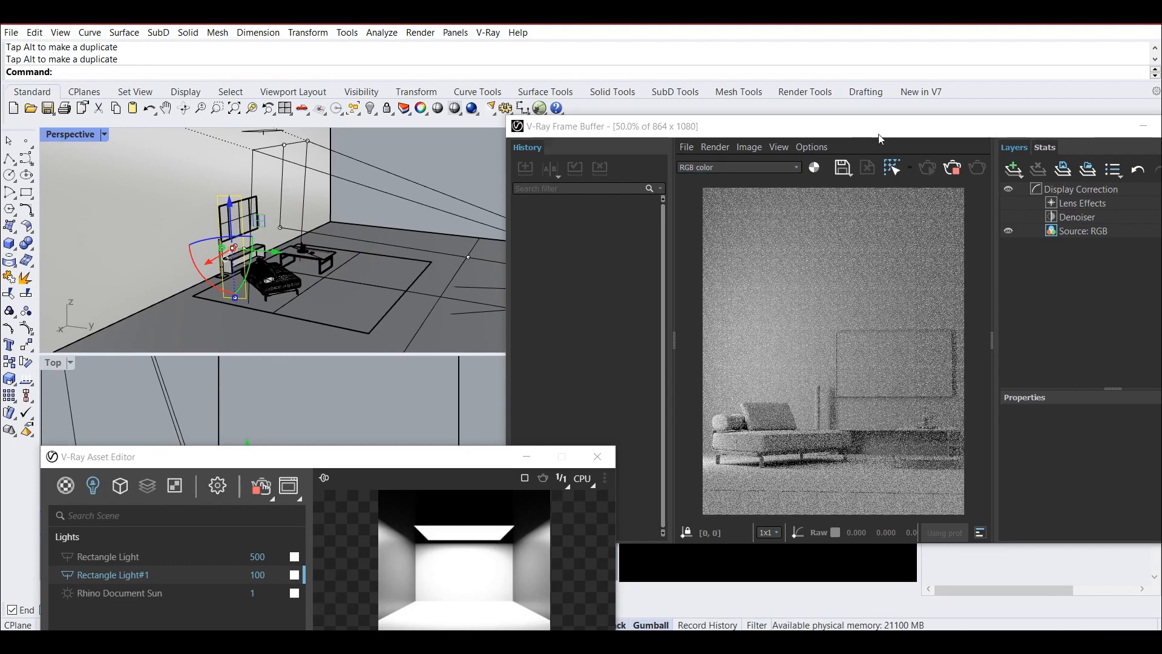
Switch the overhead Rectangle Light back on and move the Asset Editor clear of the render.
{"action": "left_click_drag", "start_coordinate": [882, 133], "coordinate": [902, 118]}
{"action": "left_click_drag", "start_coordinate": [292, 451], "coordinate": [357, 227]}
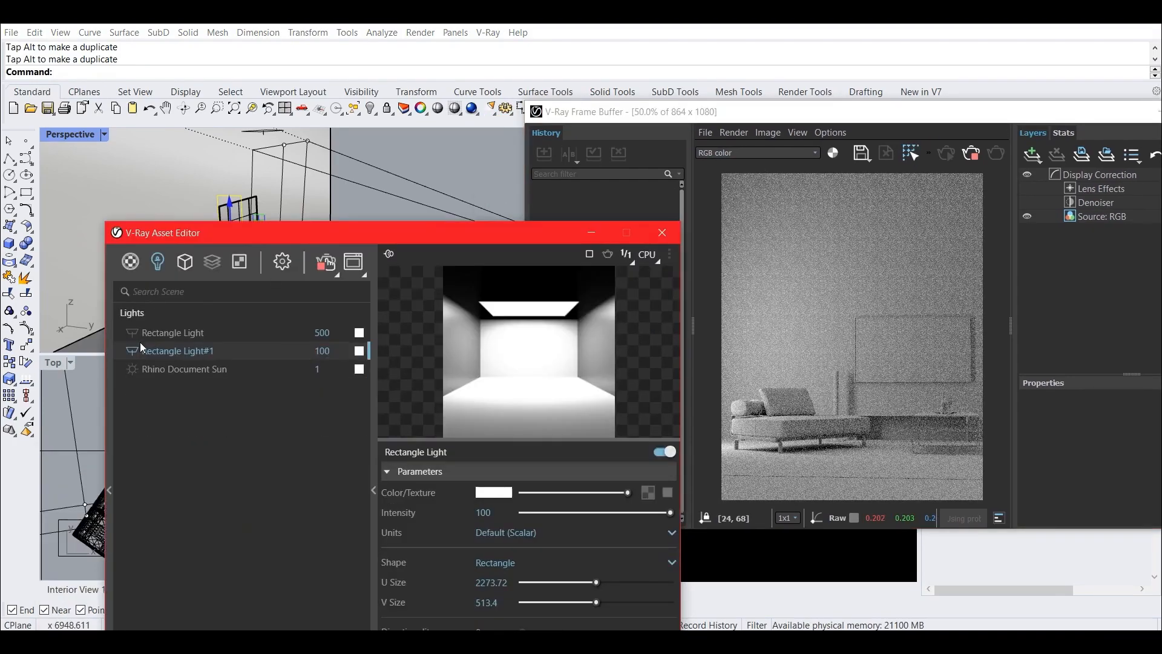
{"action": "left_click_drag", "start_coordinate": [453, 236], "coordinate": [250, 307]}
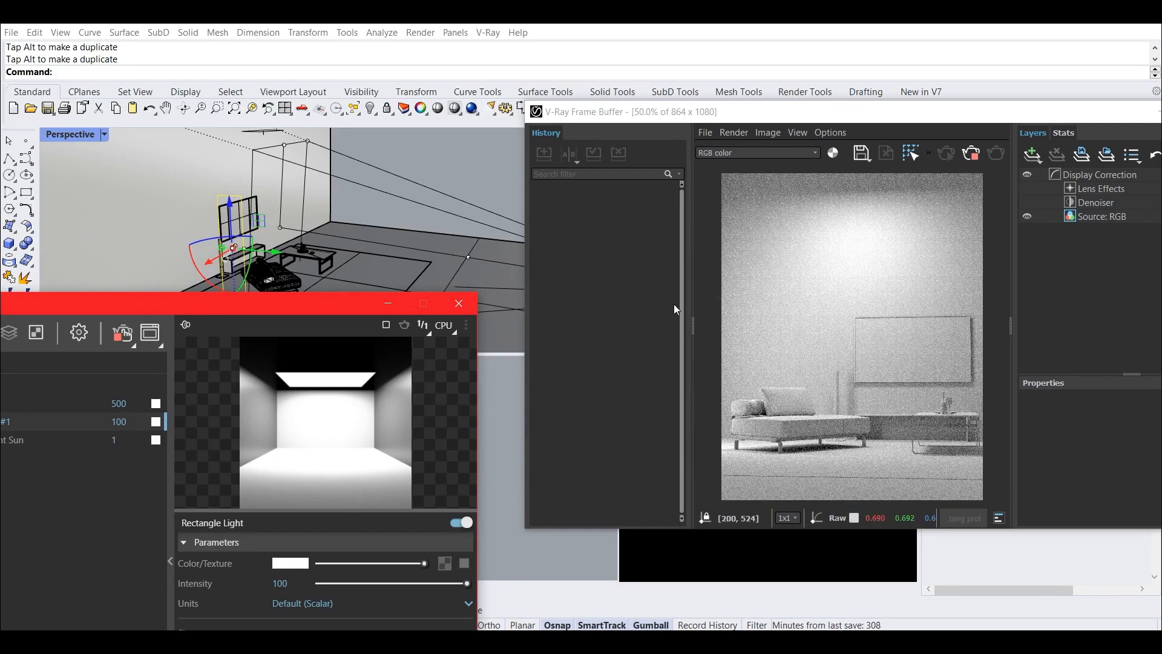
Select the overhead rectangle light and move it forward, away from the back wall.
{"action": "right_click_drag", "start_coordinate": [346, 206], "coordinate": [350, 190]}
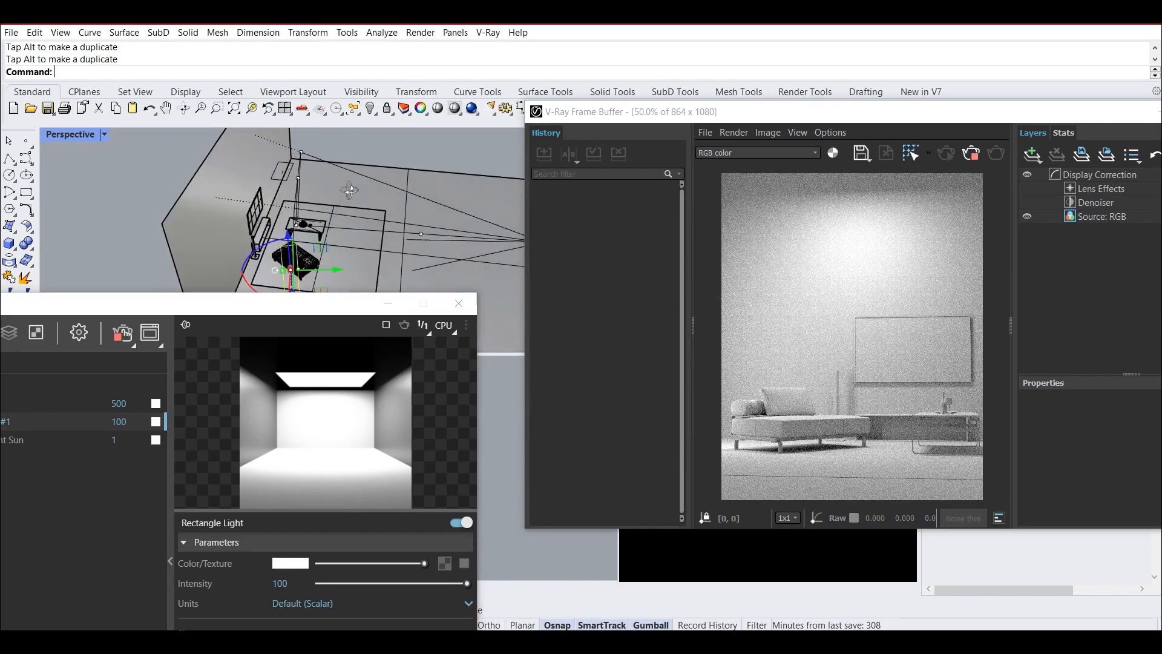
{"action": "left_click", "coordinate": [284, 180]}
{"action": "left_click_drag", "start_coordinate": [284, 181], "coordinate": [343, 171]}
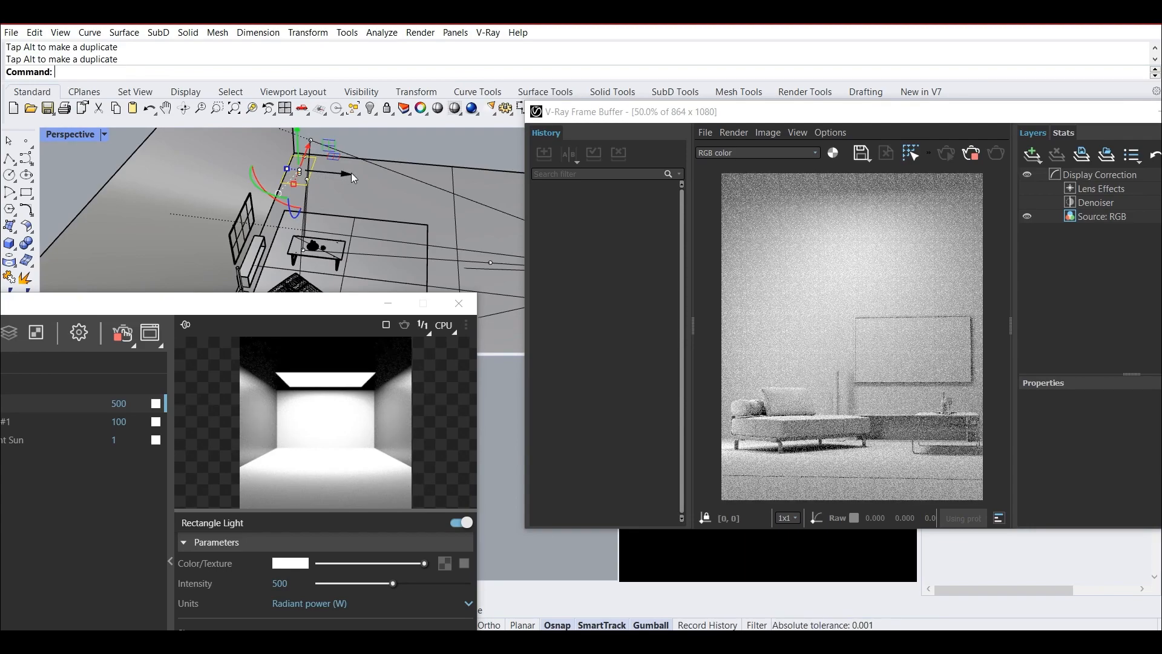
Select the upright side light, nudge it slightly, and make a copy of it in place.
{"action": "right_click_drag", "start_coordinate": [463, 192], "coordinate": [330, 231]}
{"action": "scroll", "coordinate": [322, 193], "scroll_direction": "down", "scroll_amount": 4}
{"action": "scroll", "coordinate": [285, 224], "scroll_direction": "up", "scroll_amount": 4}
{"action": "left_click", "coordinate": [267, 226]}
{"action": "left_click_drag", "start_coordinate": [266, 278], "coordinate": [272, 291]}
{"action": "right_click_drag", "start_coordinate": [351, 236], "coordinate": [388, 199], "text": "shift"}
{"action": "key", "text": "ctrl+c"}
{"action": "key", "text": "ctrl+v"}
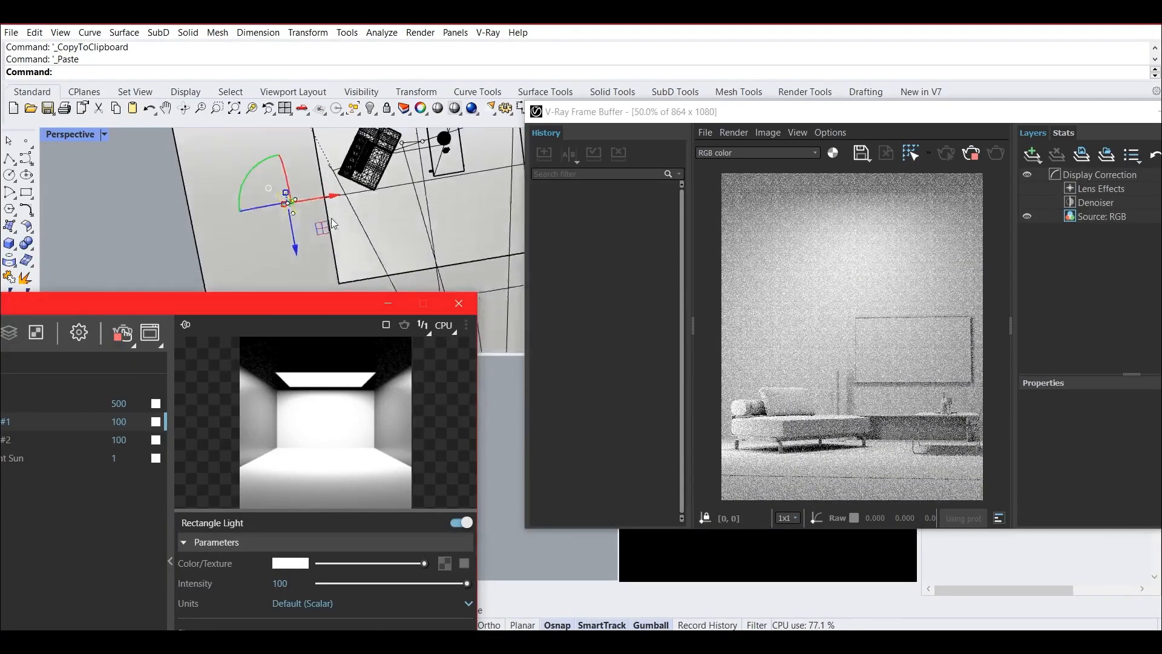
Move the copied light across to the coffee table side, in front of the table near the carpet's edge, and deselect it.
{"action": "left_click_drag", "start_coordinate": [264, 188], "coordinate": [466, 177]}
{"action": "right_click_drag", "start_coordinate": [482, 238], "coordinate": [426, 131]}
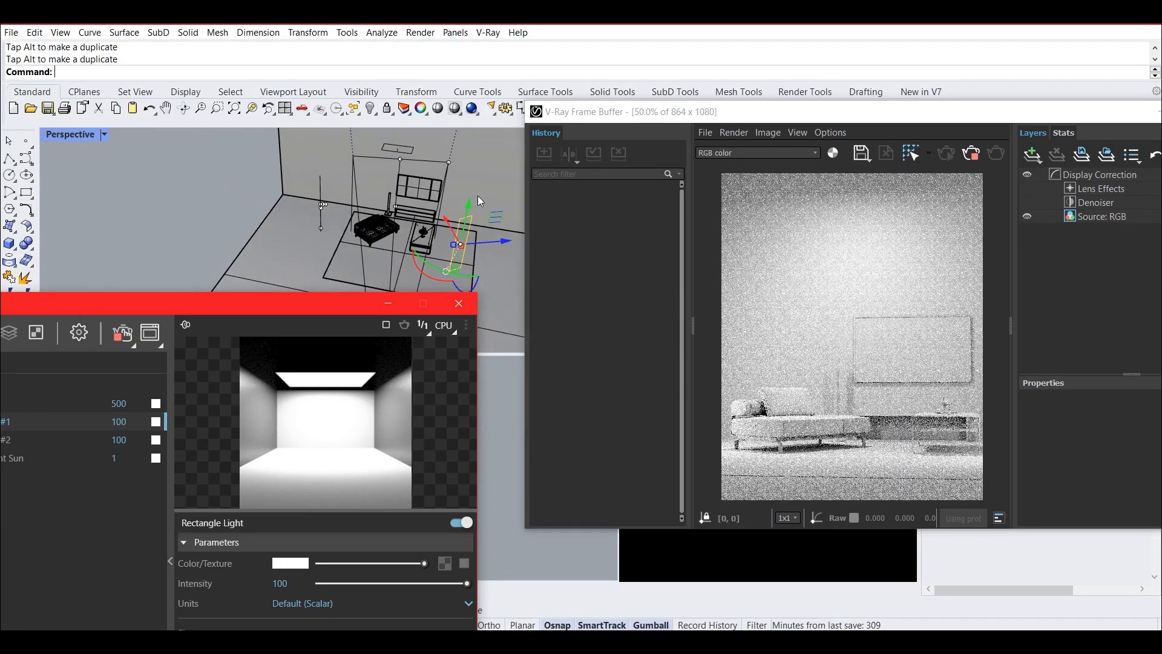
{"action": "right_click_drag", "start_coordinate": [503, 190], "coordinate": [346, 231]}
{"action": "left_click_drag", "start_coordinate": [285, 261], "coordinate": [302, 284]}
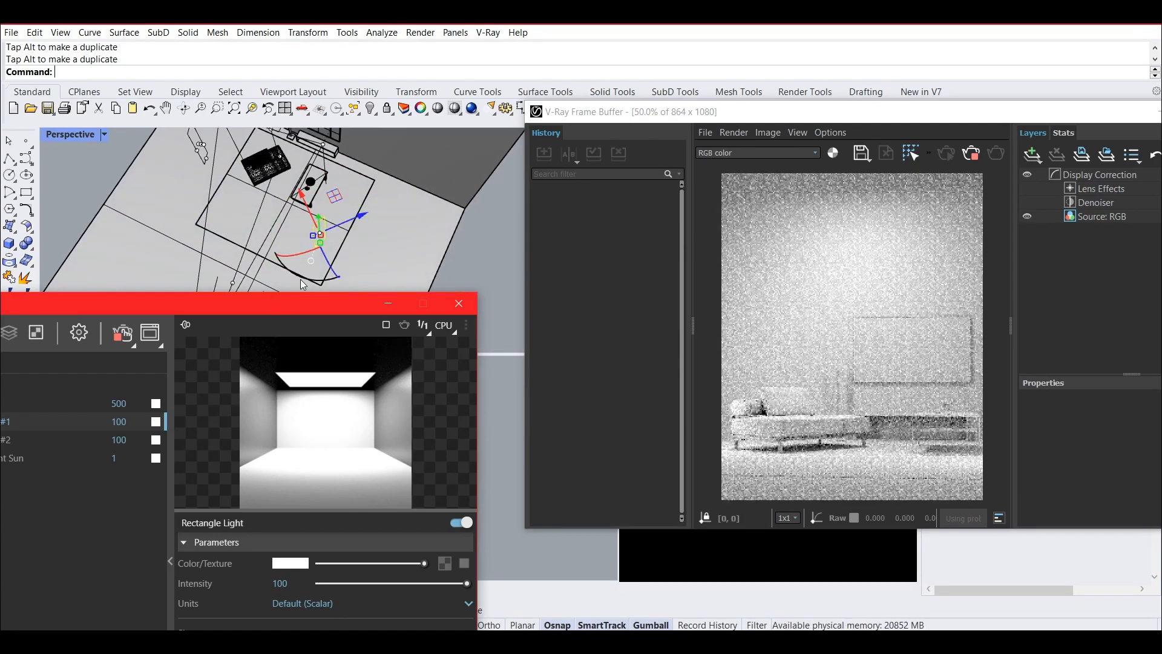
{"action": "right_click_drag", "start_coordinate": [302, 284], "coordinate": [328, 161]}
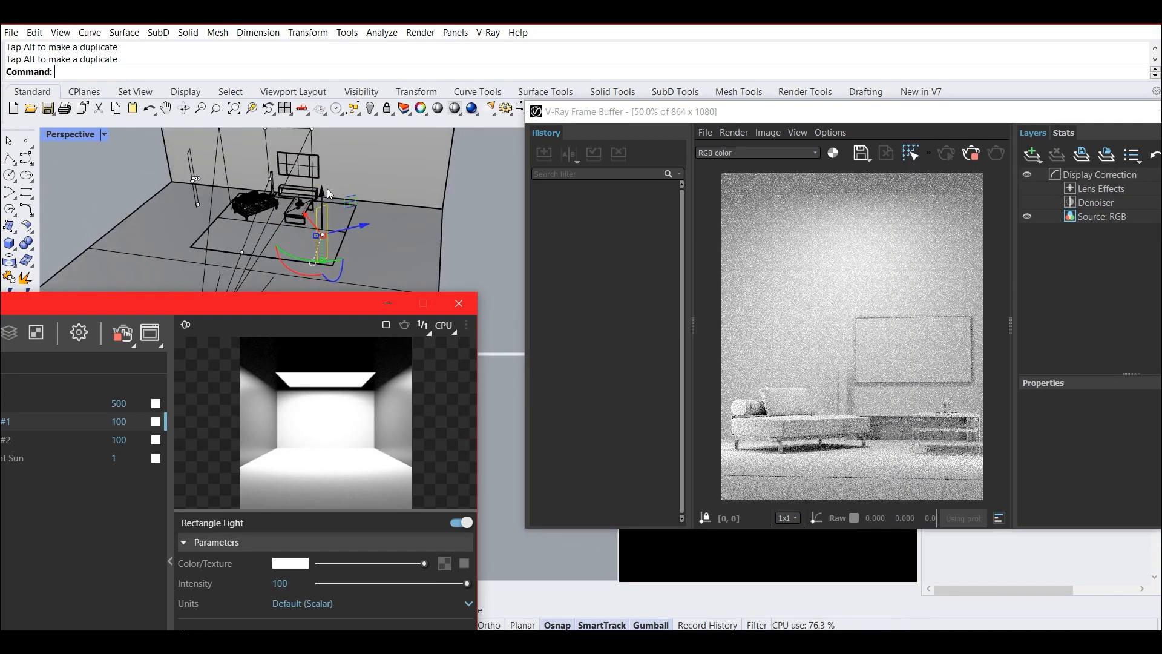
{"action": "right_click_drag", "start_coordinate": [337, 182], "coordinate": [427, 182]}
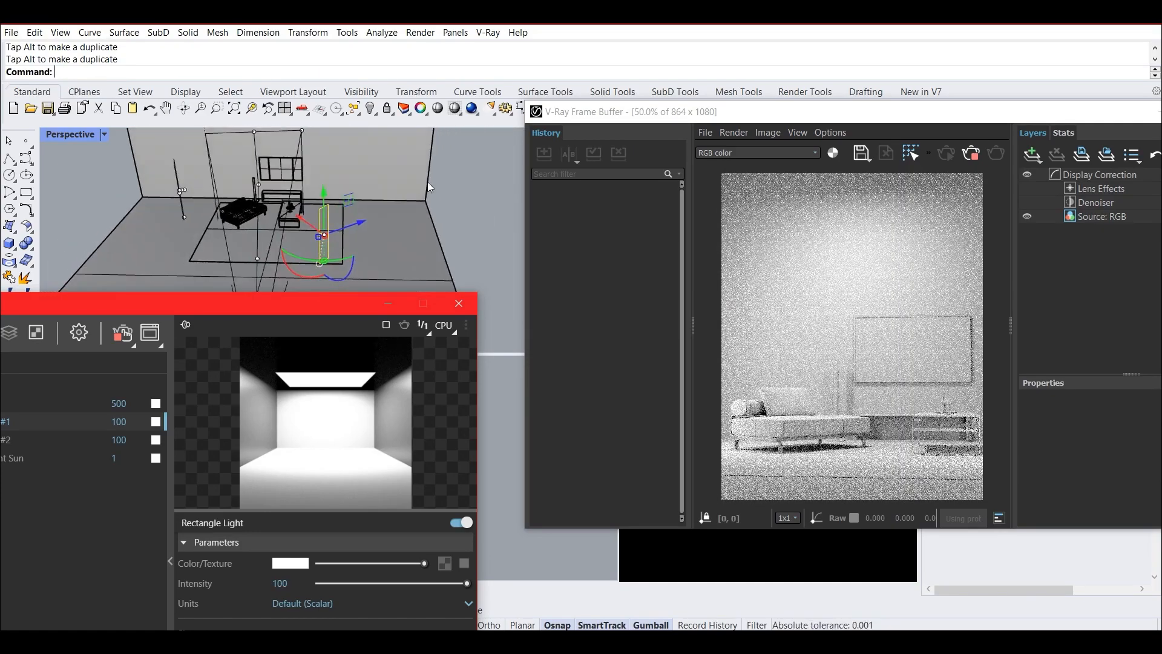
{"action": "key", "text": "Escape"}
{"action": "right_click_drag", "start_coordinate": [306, 211], "coordinate": [241, 170]}
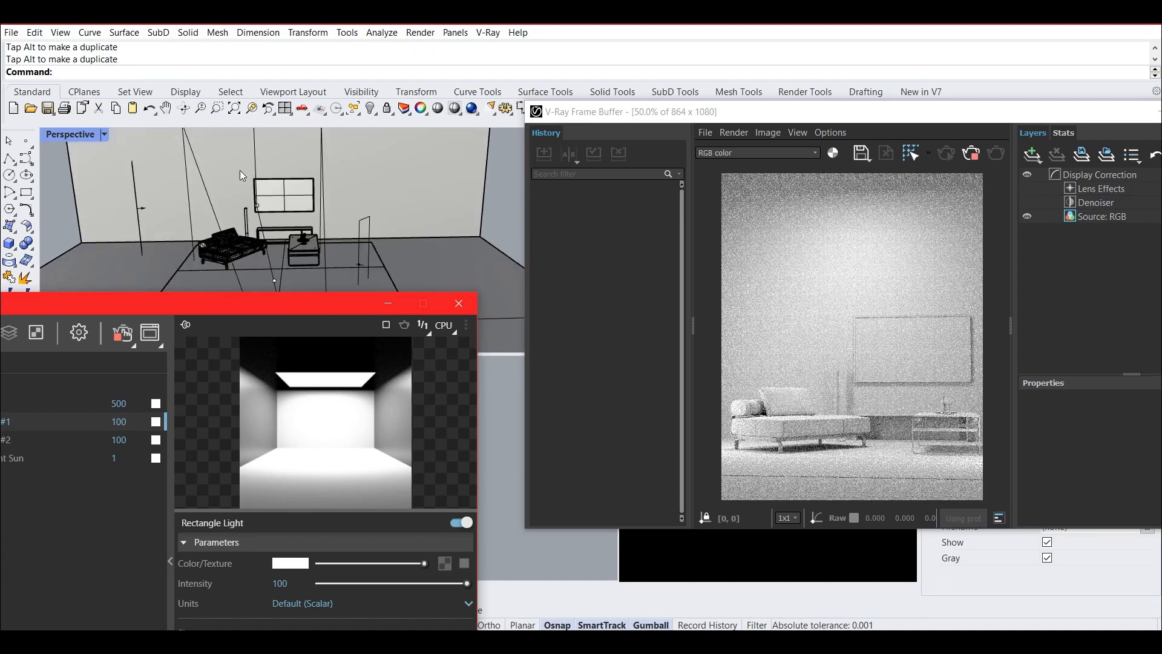
Set the intensity of Rectangle Light#2 to 80.
{"action": "left_click_drag", "start_coordinate": [228, 306], "coordinate": [368, 201]}
{"action": "double_click", "coordinate": [271, 333]}
{"action": "type", "text": "80"}
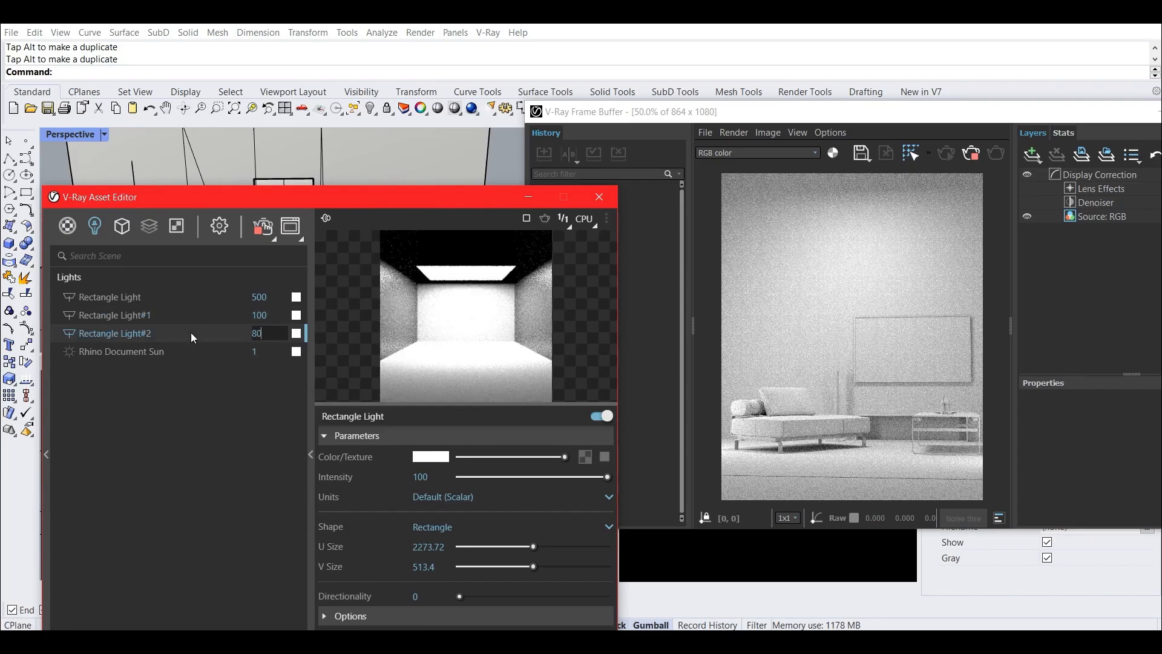
{"action": "key", "text": "Return"}
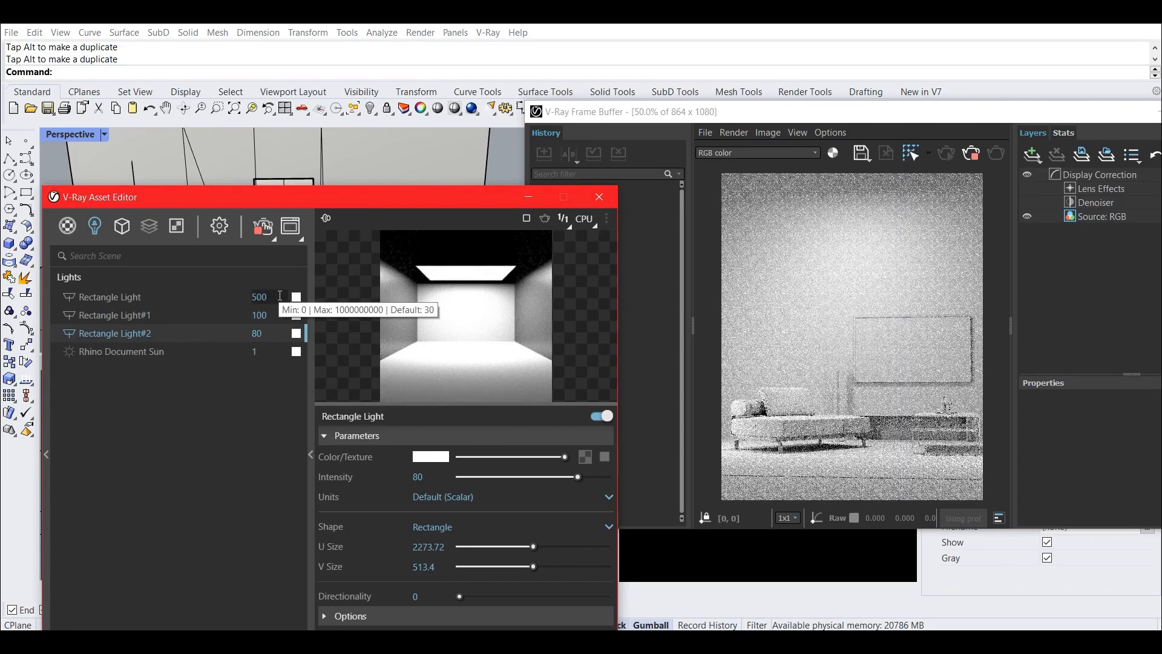
Set the overhead Rectangle Light's intensity to 490.
{"action": "left_click", "coordinate": [260, 296]}
{"action": "double_click", "coordinate": [252, 297]}
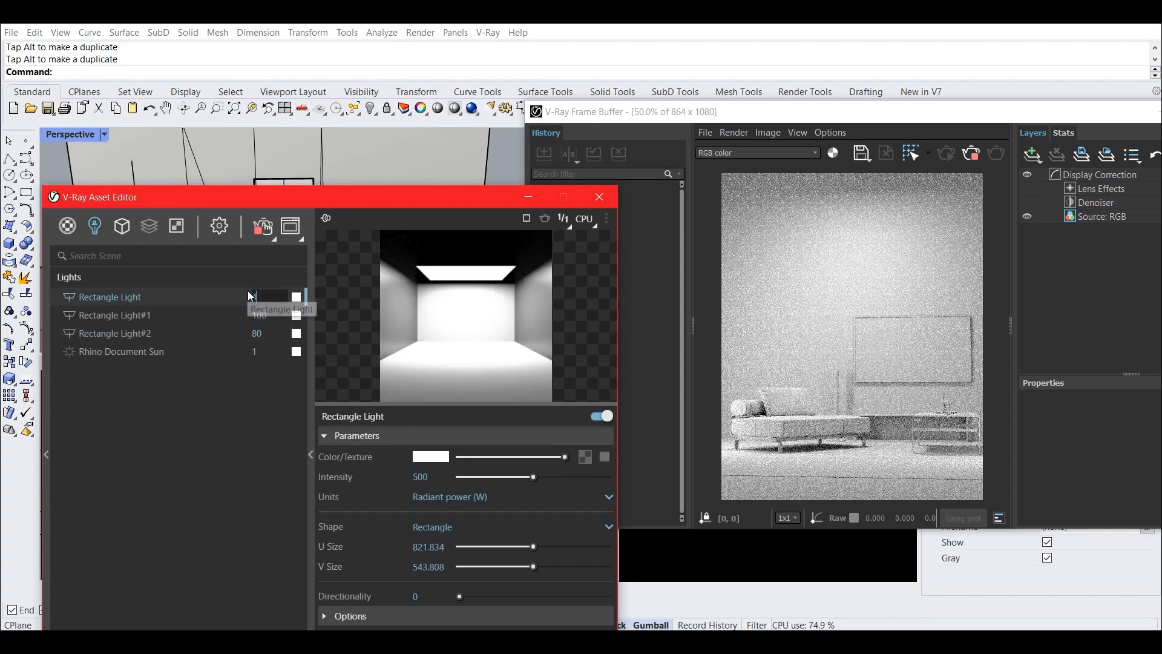
{"action": "type", "text": "490"}
{"action": "key", "text": "Return"}
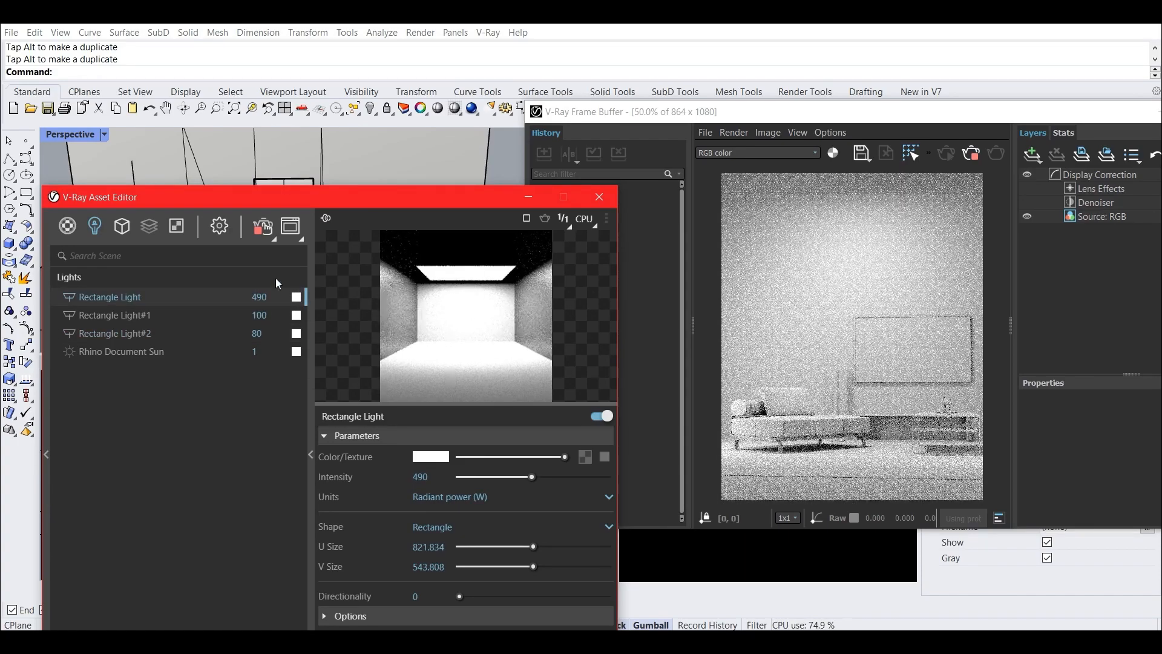
Stop the interactive render and close the V-Ray Frame Buffer.
{"action": "left_click", "coordinate": [969, 153]}
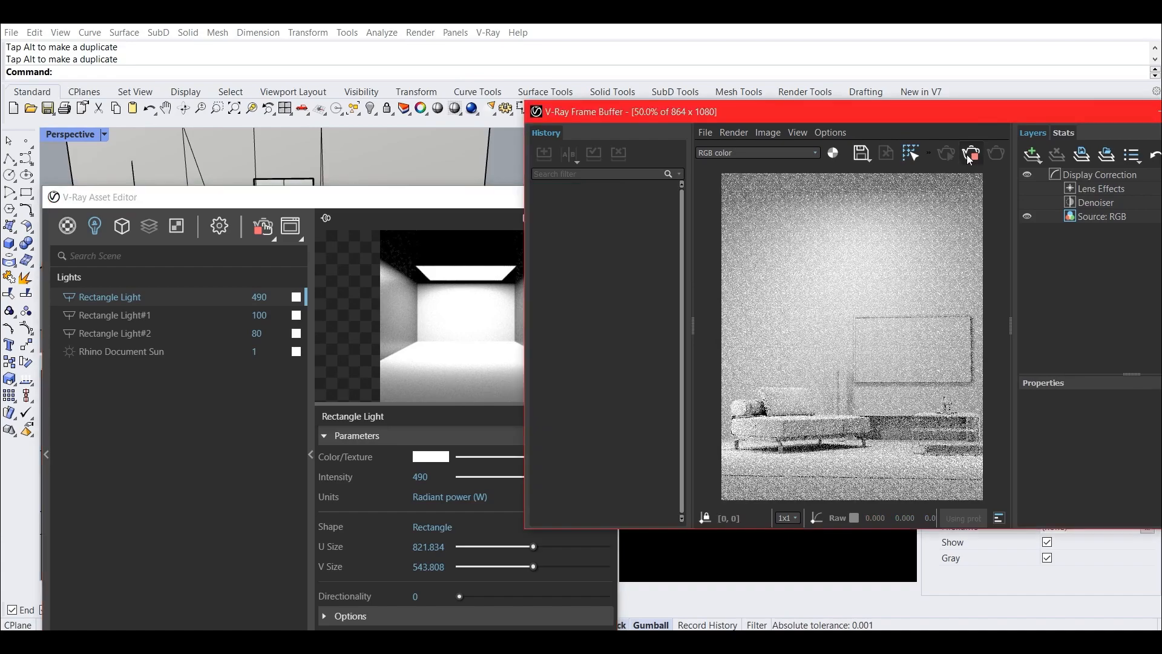
{"action": "left_click_drag", "start_coordinate": [1064, 108], "coordinate": [762, 92]}
{"action": "left_click", "coordinate": [935, 97]}
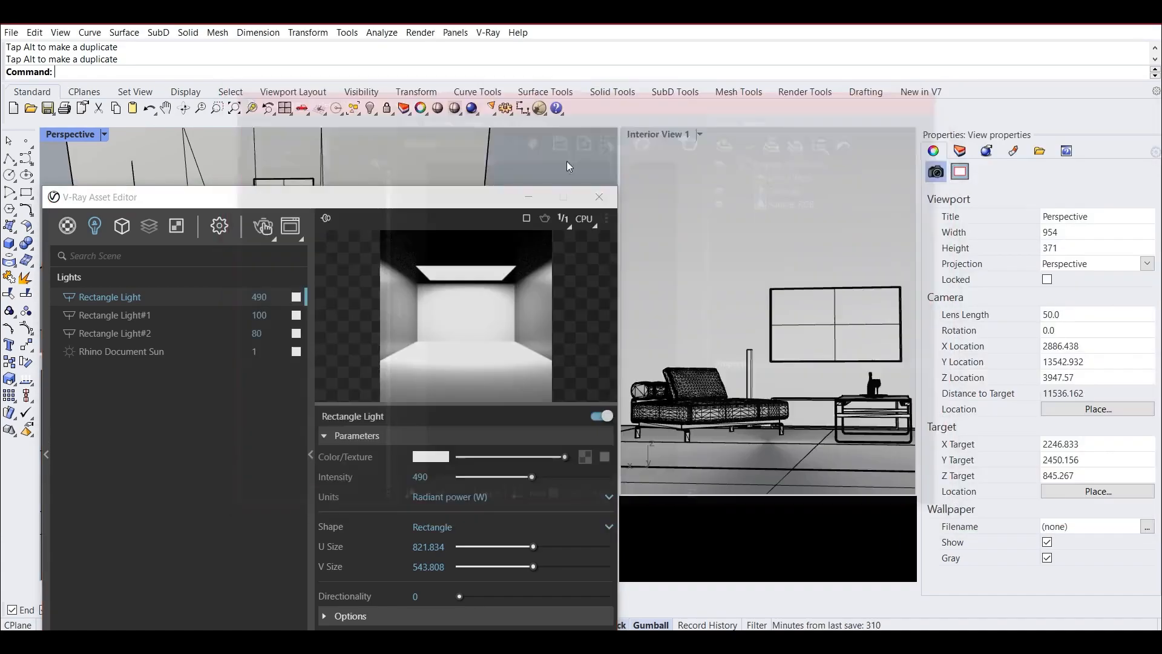
Turn off interactive mode in the render settings and start a production render of the Perspective view.
{"action": "left_click", "coordinate": [217, 227]}
{"action": "left_click", "coordinate": [286, 297]}
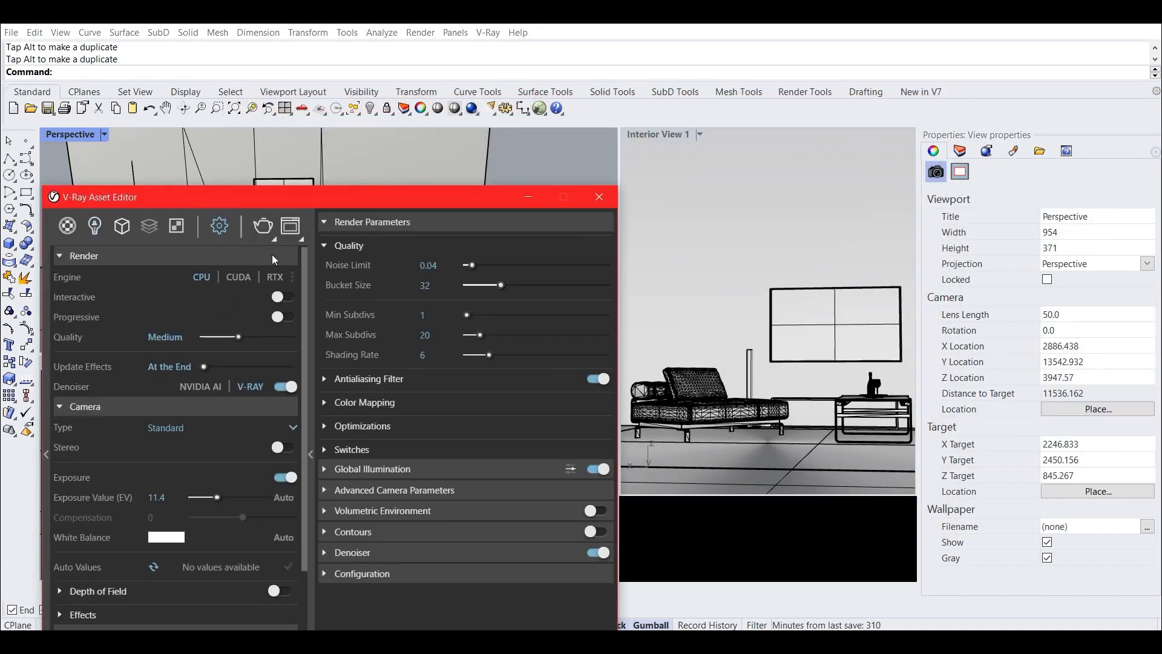
{"action": "left_click", "coordinate": [259, 226]}
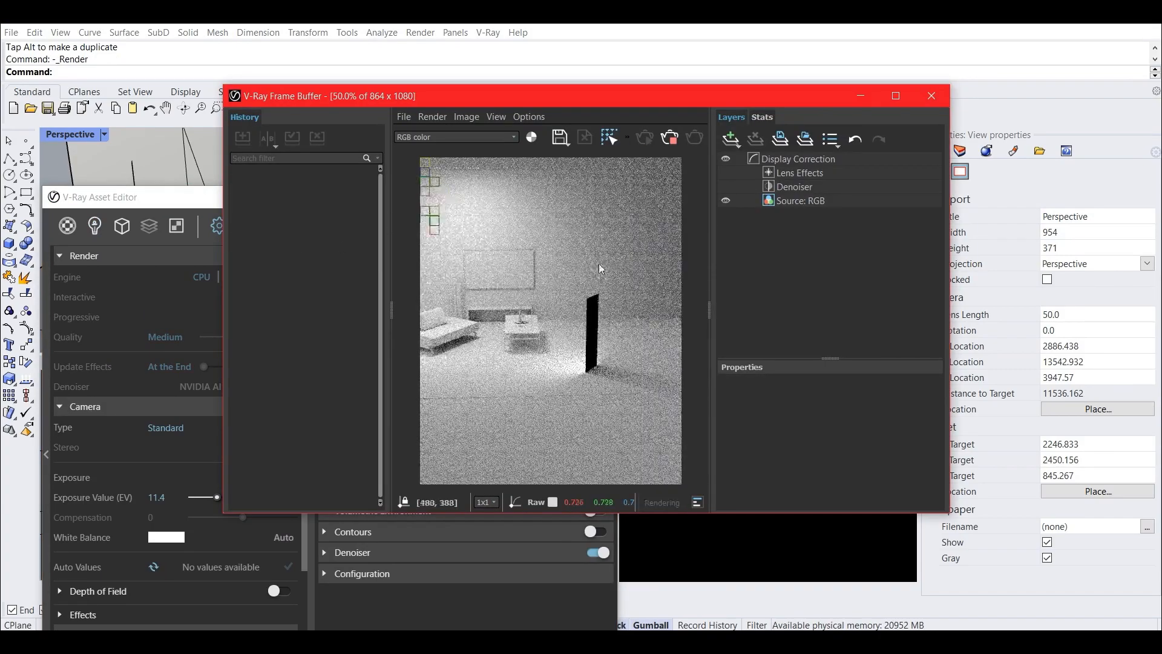
Abort the Perspective render and start a production render of Interior View 1 instead.
{"action": "left_click", "coordinate": [918, 102]}
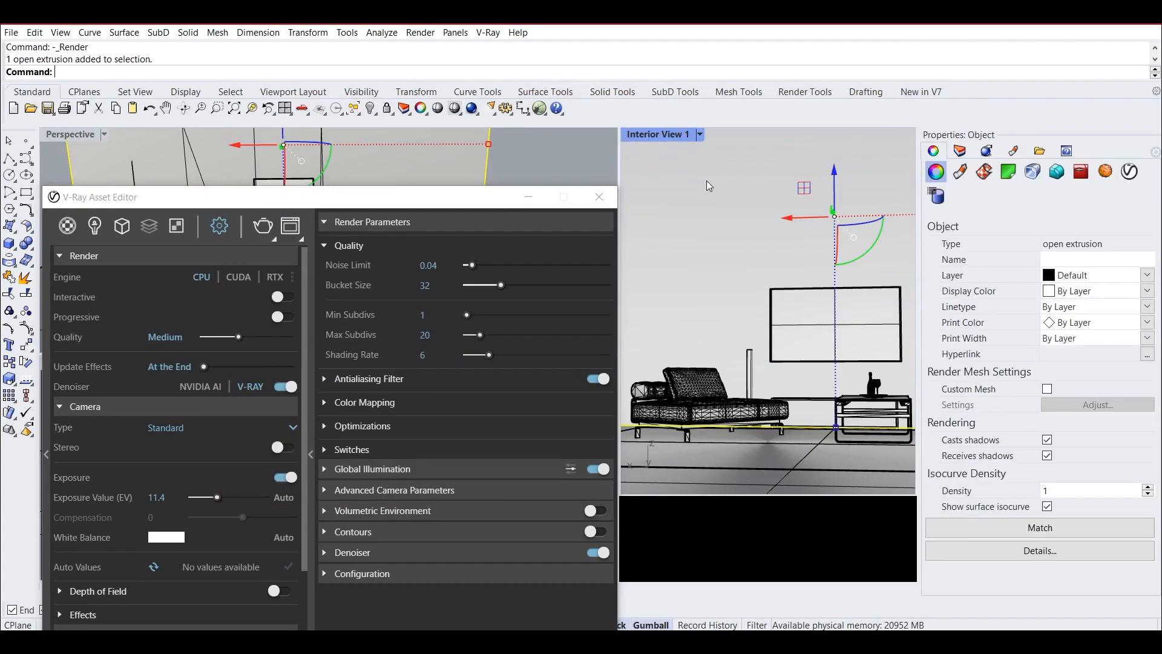
{"action": "left_click", "coordinate": [262, 227]}
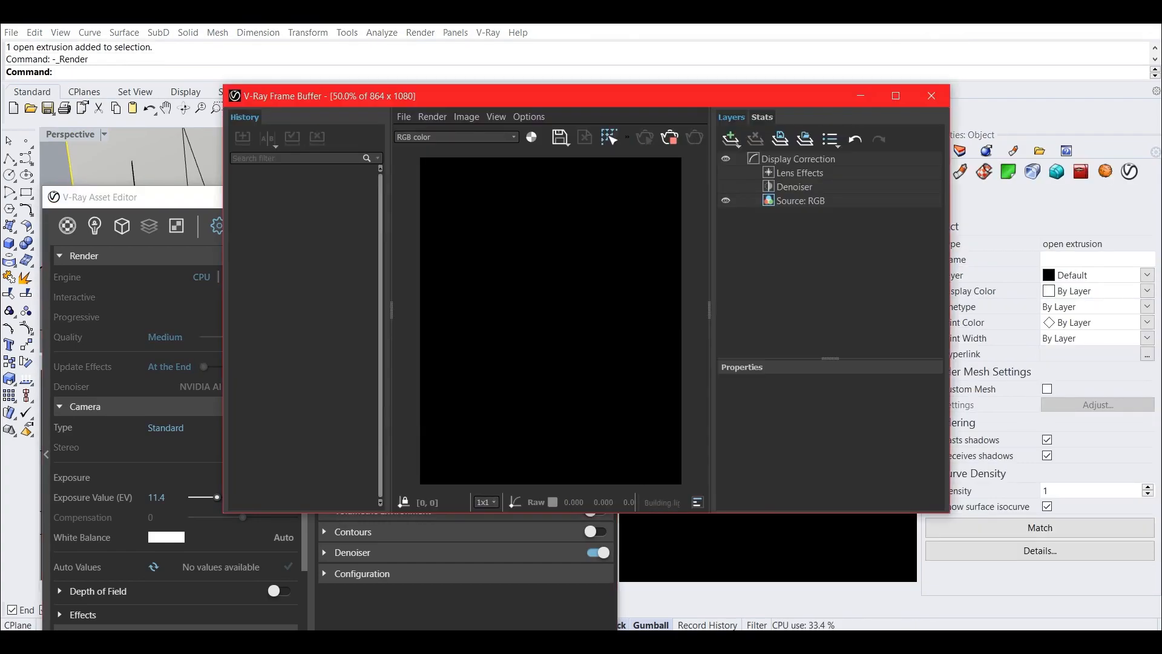
{"action": "left_click", "coordinate": [185, 253]}
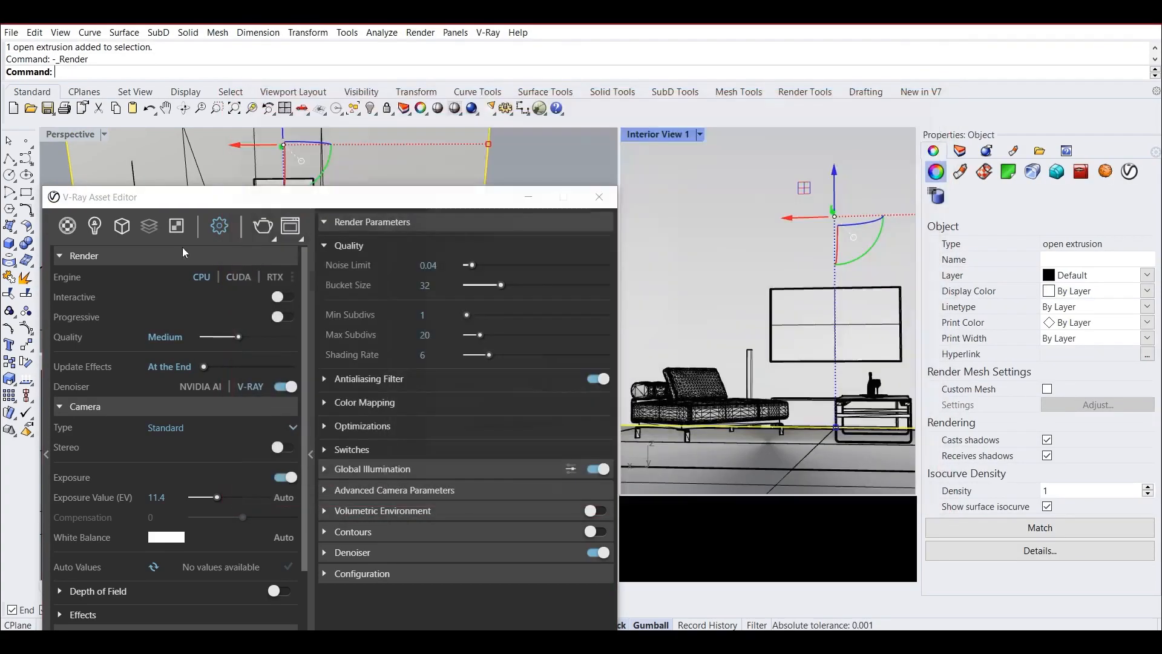
{"action": "left_click", "coordinate": [95, 226]}
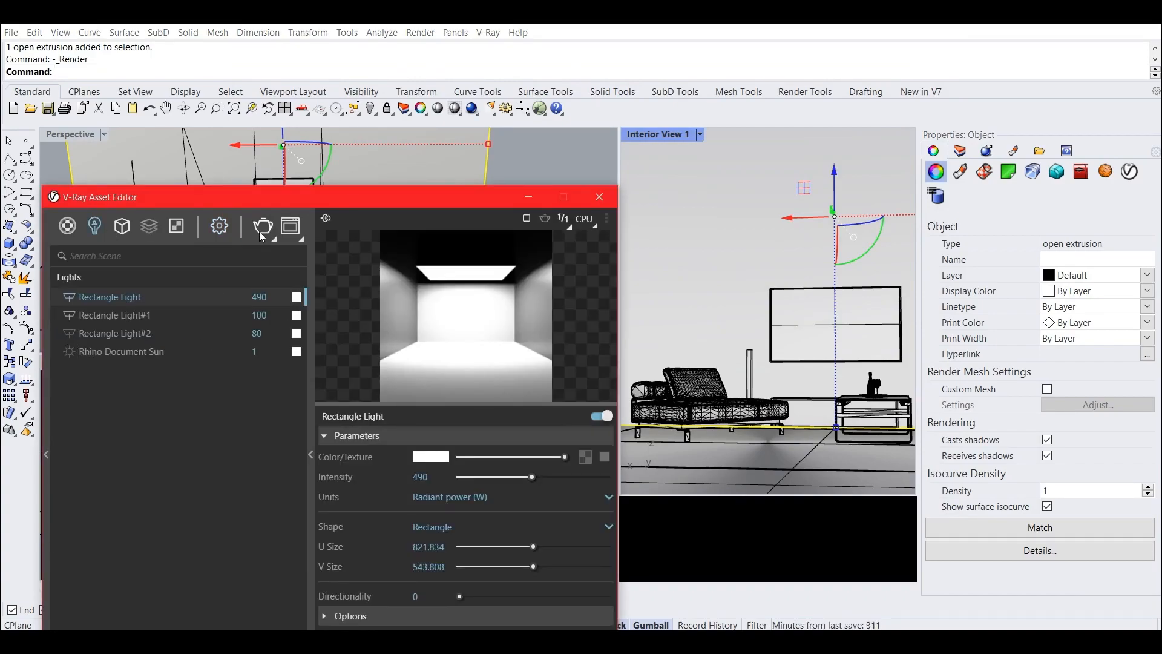
{"action": "left_click", "coordinate": [756, 206]}
{"action": "left_click", "coordinate": [264, 228]}
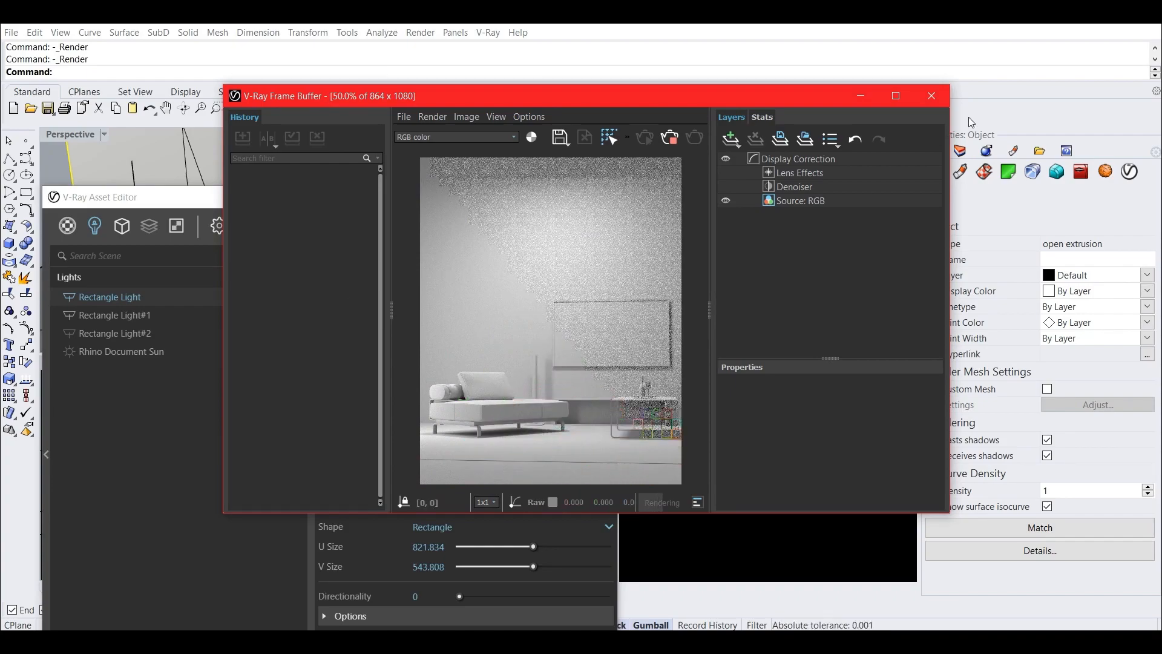
Stop the Interior View 1 render, close the V-Ray Frame Buffer and move the Asset Editor clear of it.
{"action": "left_click", "coordinate": [677, 137]}
{"action": "left_click", "coordinate": [931, 99]}
{"action": "left_click_drag", "start_coordinate": [380, 201], "coordinate": [684, 113]}
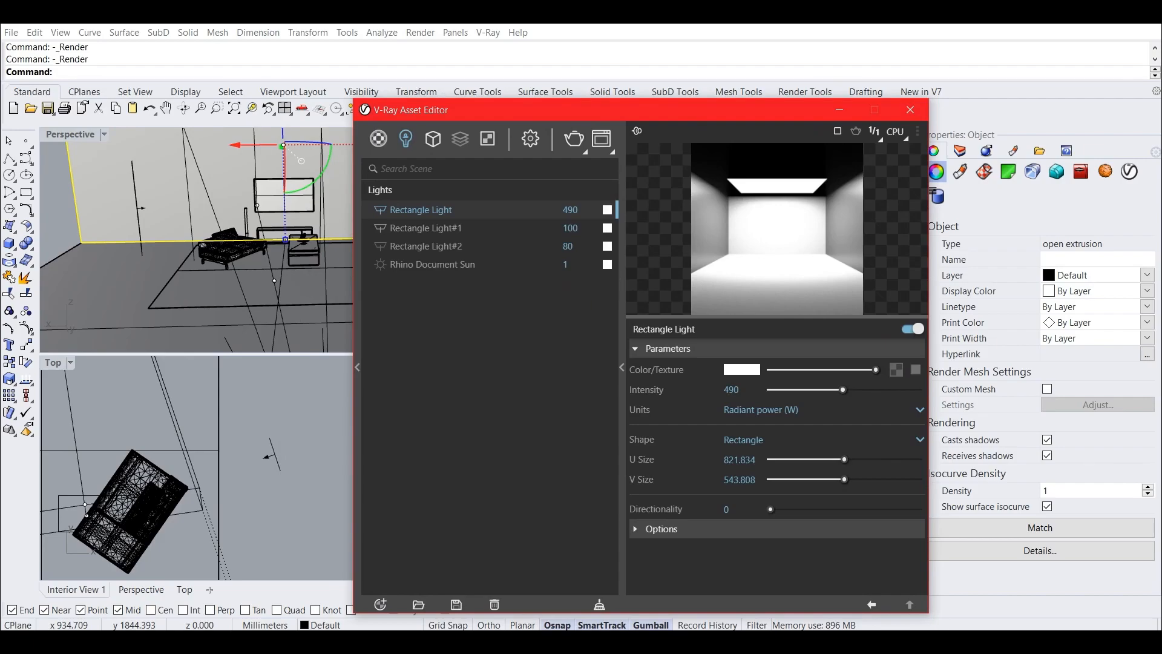
{"action": "left_click", "coordinate": [958, 640]}
{"action": "left_click", "coordinate": [928, 586]}
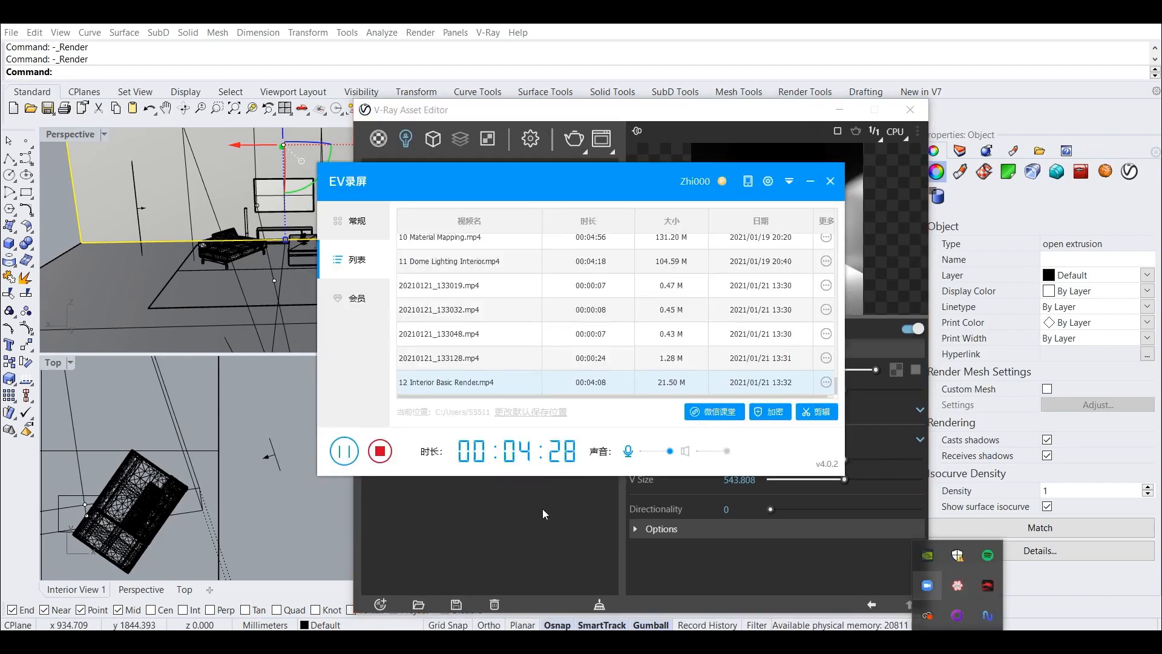
{"action": "left_click", "coordinate": [346, 453]}
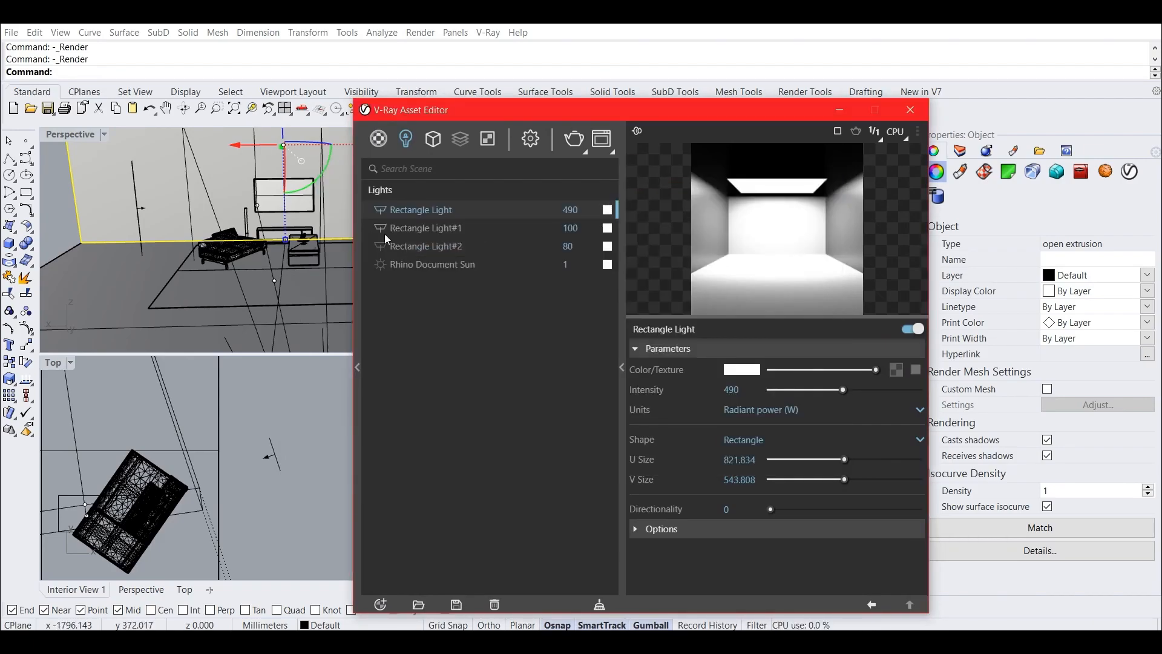
Tint the overhead Rectangle Light a pale blue of about R 0.909, G 0.919, B 1.
{"action": "left_click", "coordinate": [53, 218]}
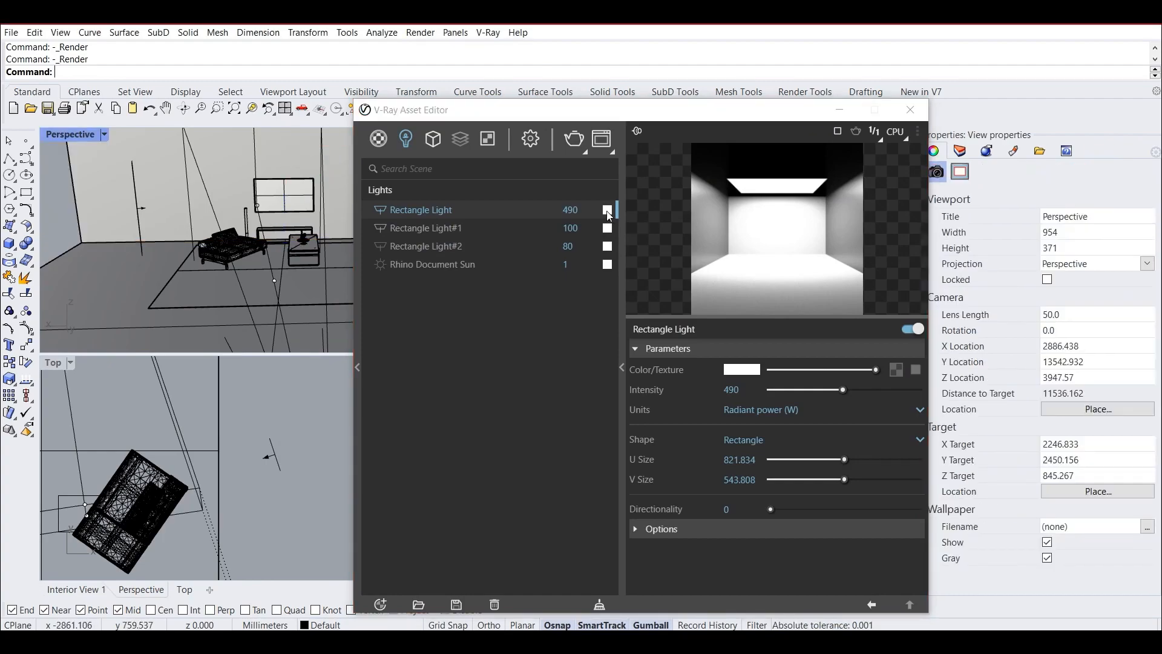
{"action": "left_click", "coordinate": [608, 212]}
{"action": "left_click_drag", "start_coordinate": [555, 310], "coordinate": [553, 336]}
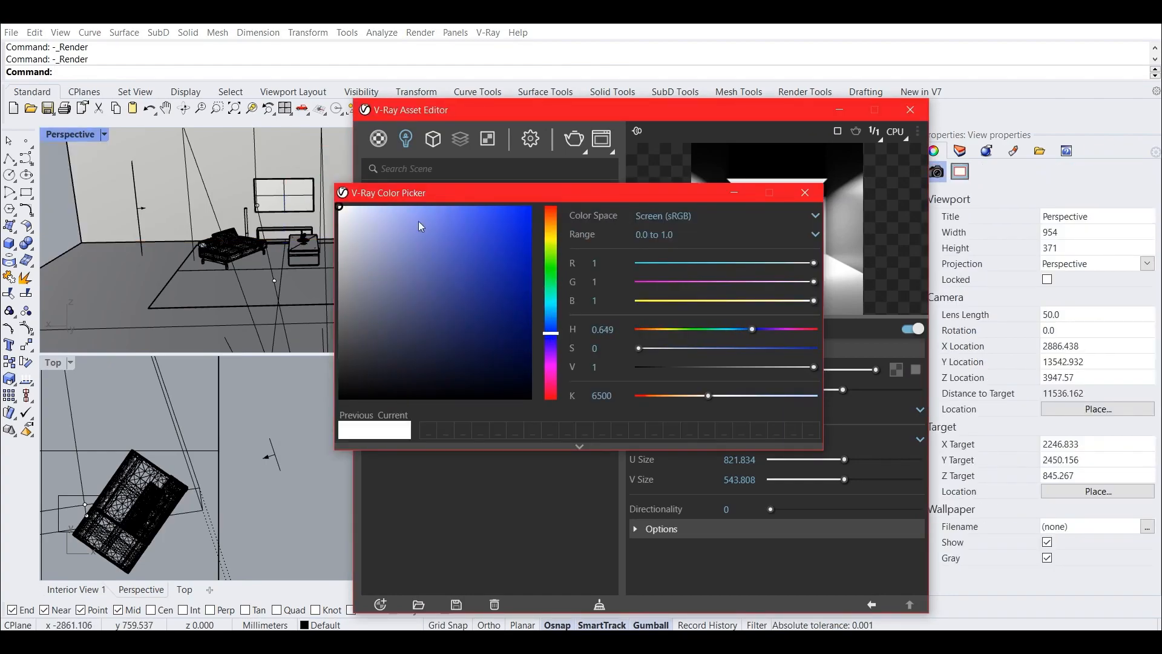
{"action": "left_click", "coordinate": [358, 207]}
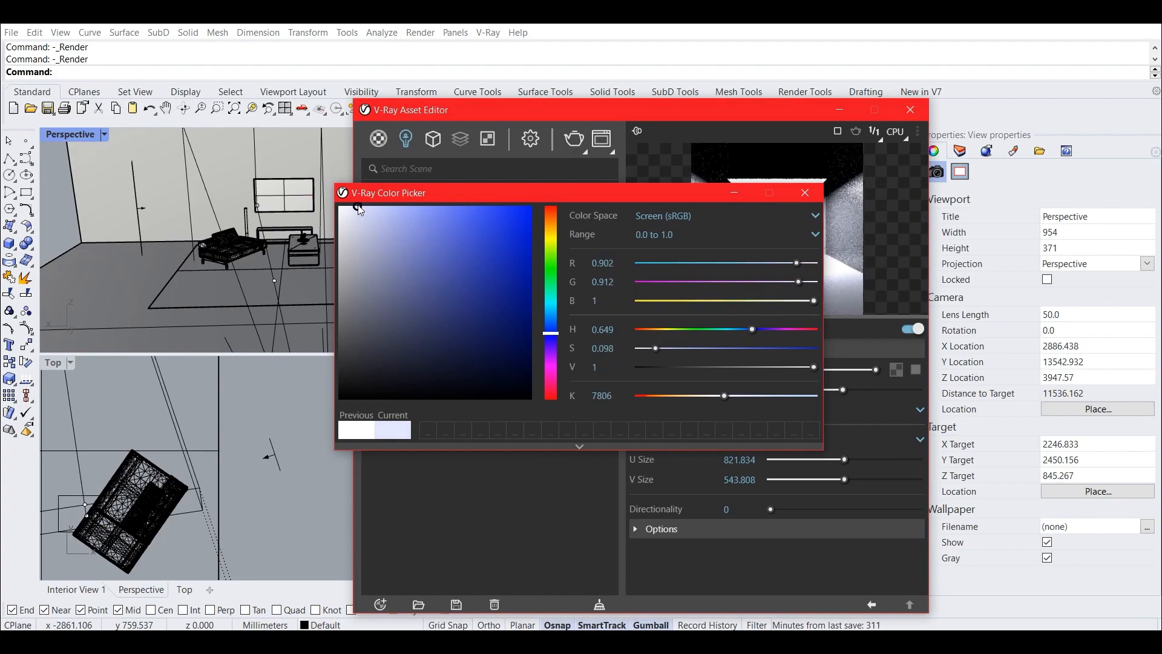
{"action": "left_click_drag", "start_coordinate": [574, 198], "coordinate": [505, 268]}
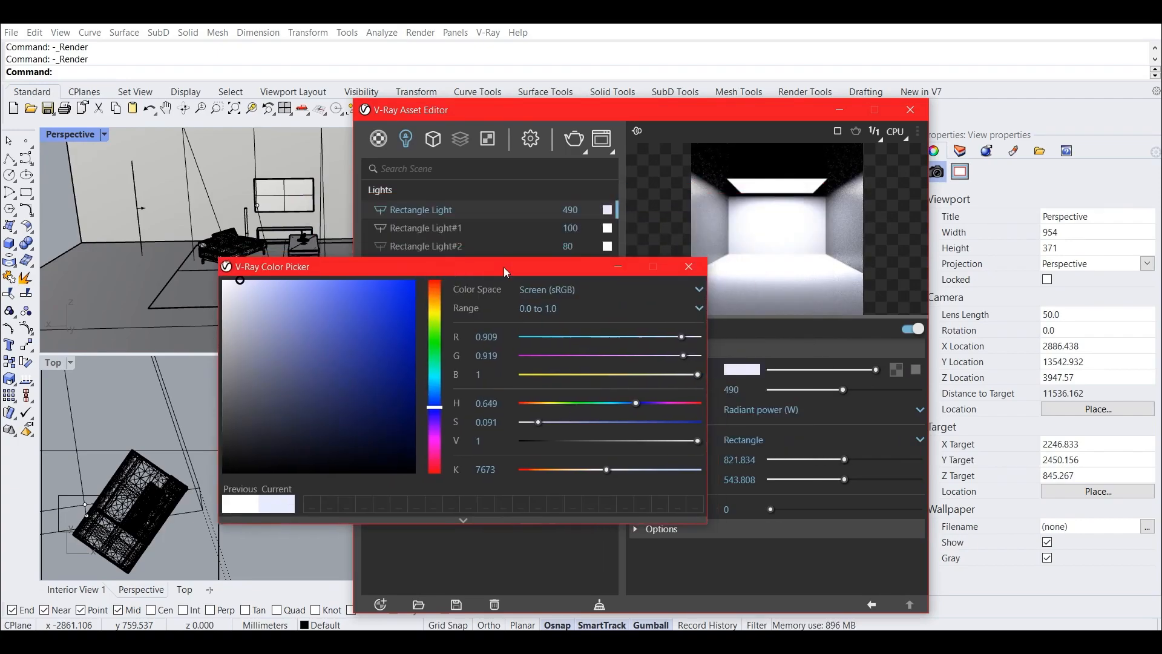
{"action": "left_click", "coordinate": [689, 266]}
Tint Rectangle Light#1 a pale warm orange of about R 1, G 0.932, B 0.87.
{"action": "left_click", "coordinate": [606, 229]}
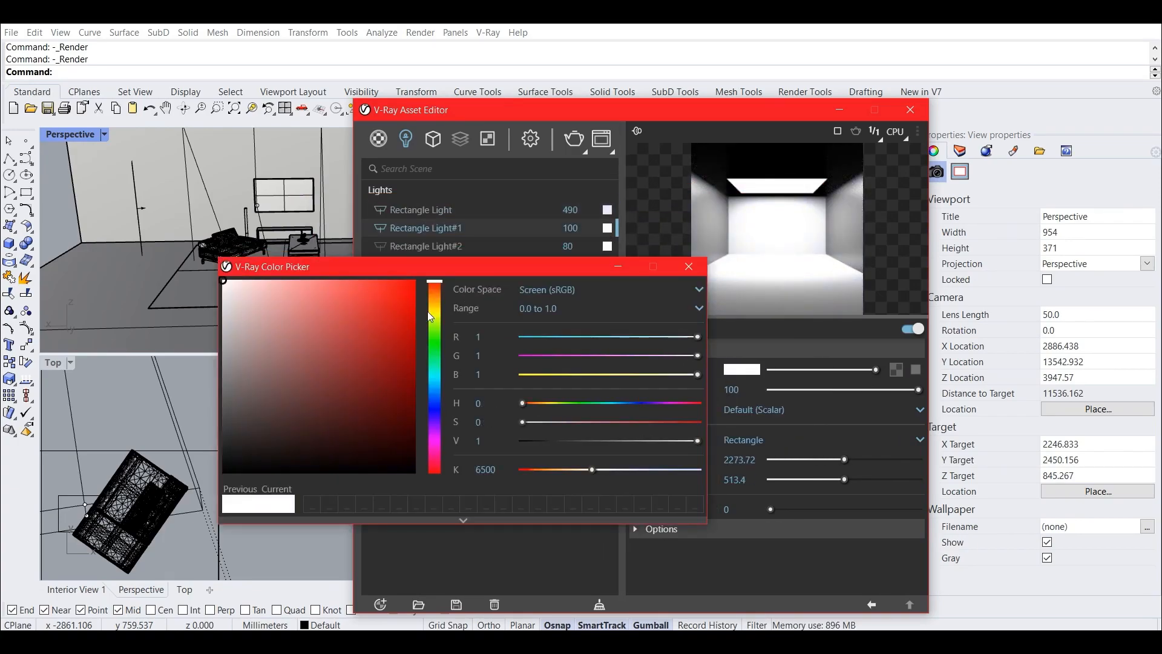
{"action": "left_click_drag", "start_coordinate": [430, 316], "coordinate": [438, 301]}
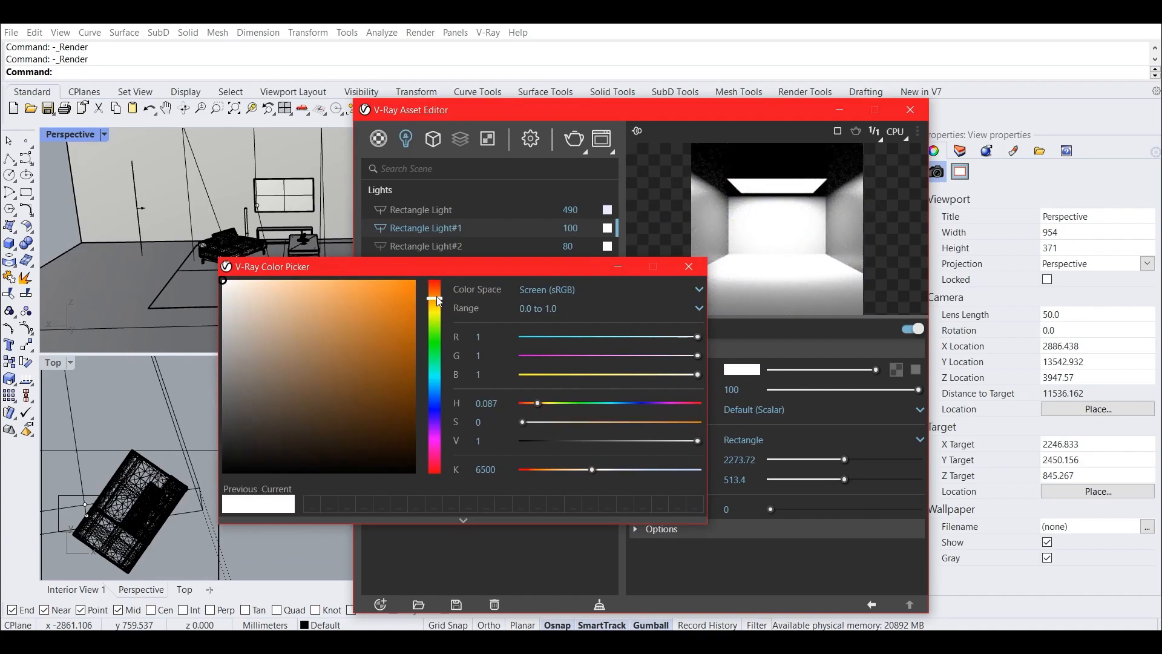
{"action": "left_click", "coordinate": [247, 280]}
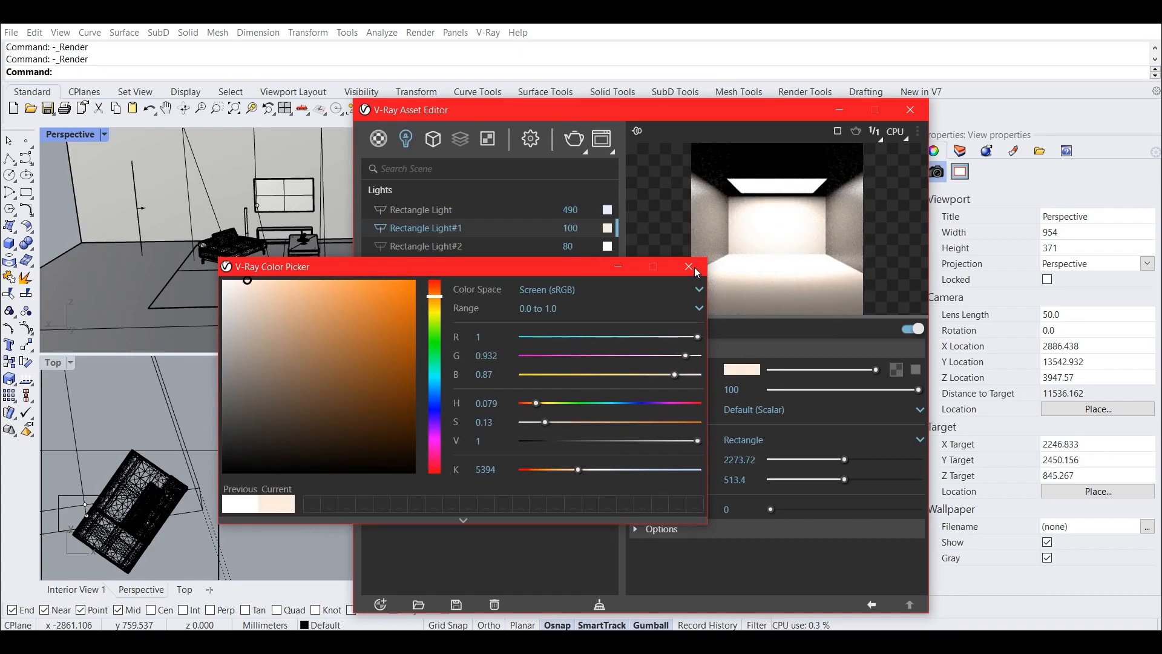
{"action": "left_click", "coordinate": [695, 267]}
Run a production render of Interior View 1 with the tinted lights and inspect the finished image.
{"action": "left_click_drag", "start_coordinate": [602, 108], "coordinate": [298, 151]}
{"action": "left_click", "coordinate": [761, 229]}
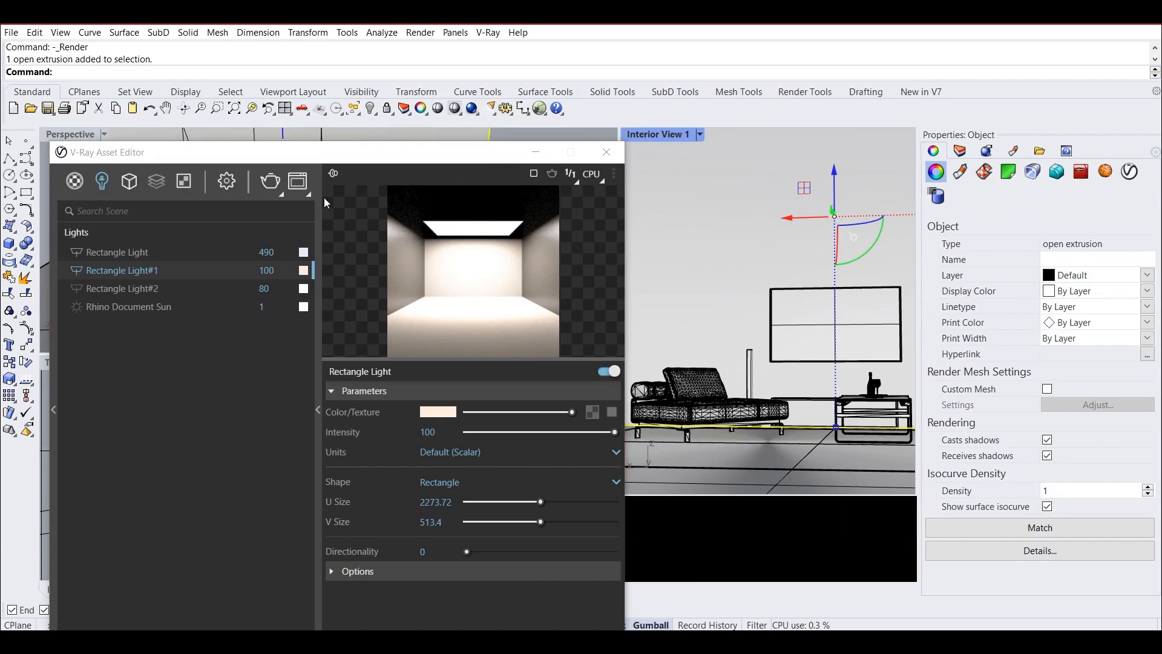
{"action": "left_click", "coordinate": [270, 180]}
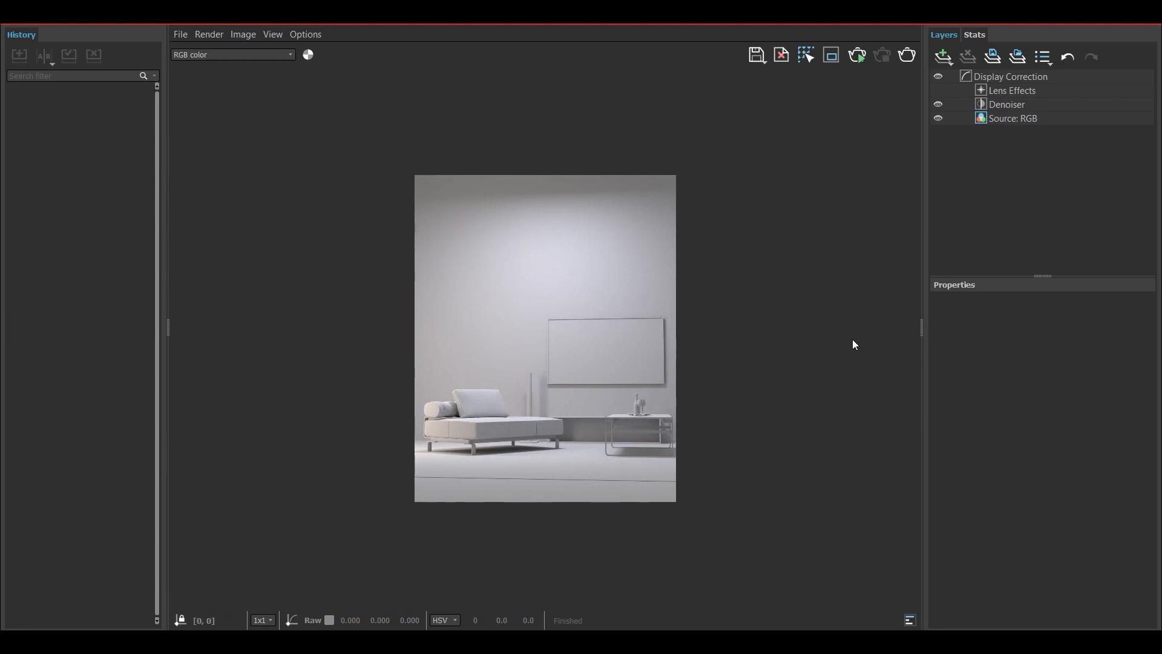
{"action": "scroll", "coordinate": [554, 412], "scroll_direction": "up", "scroll_amount": 2}
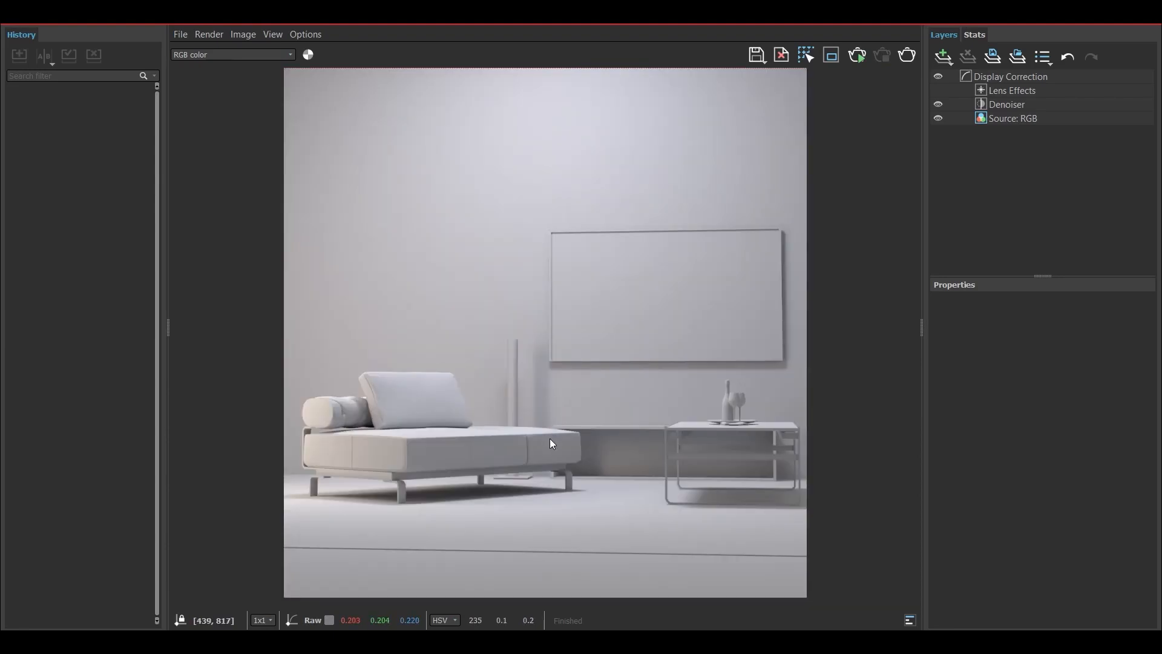